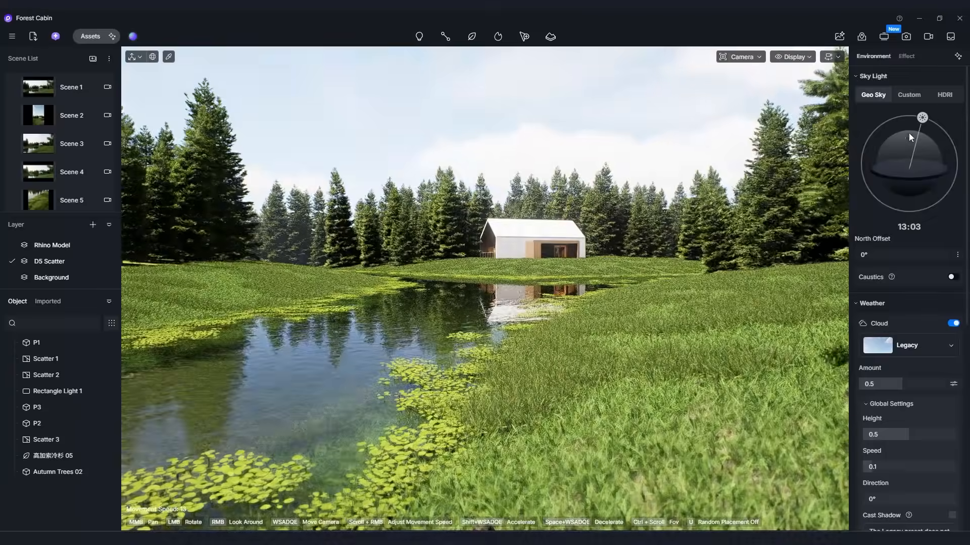
Switch the sky light to HDRI and try the Clear Sunny, Cloudy and Cloudy 02 skies in turn.
click(944, 95)
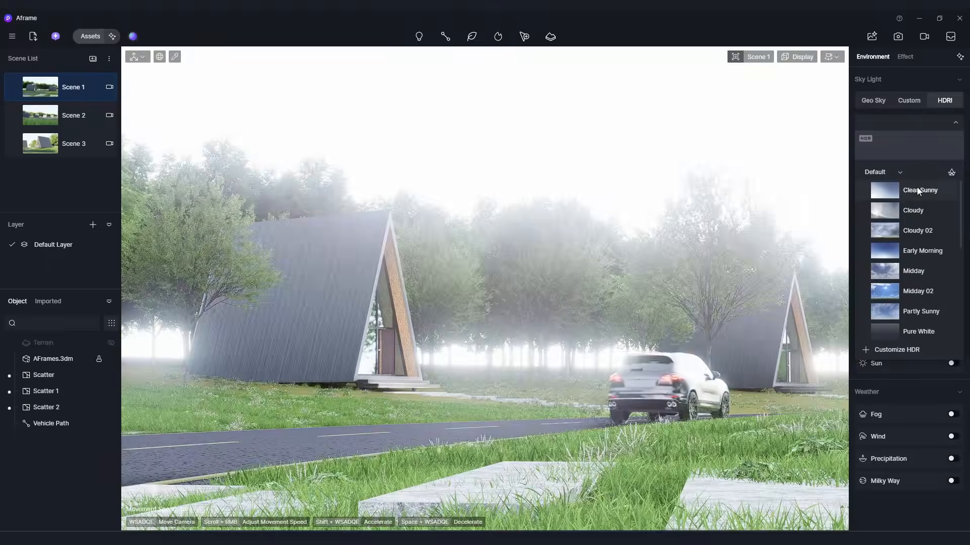
click(918, 191)
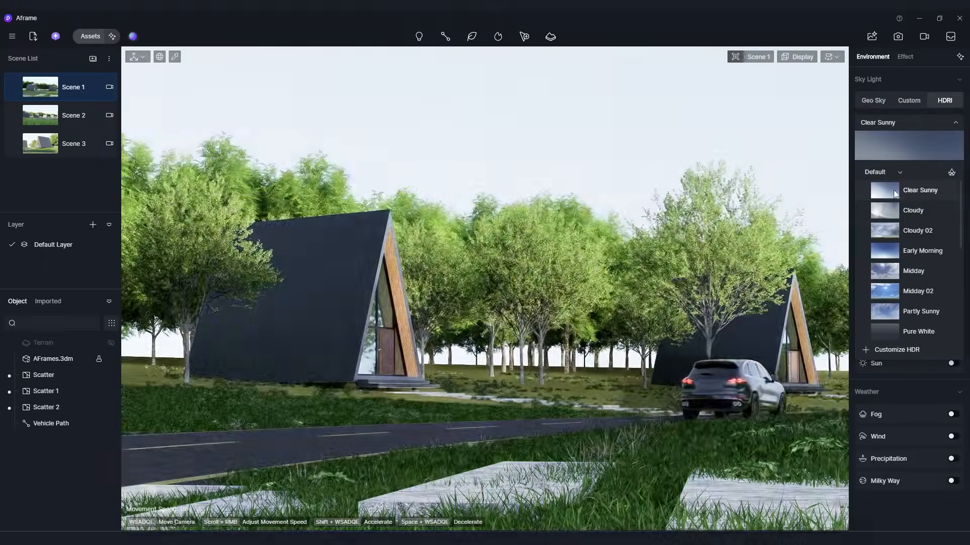
click(910, 210)
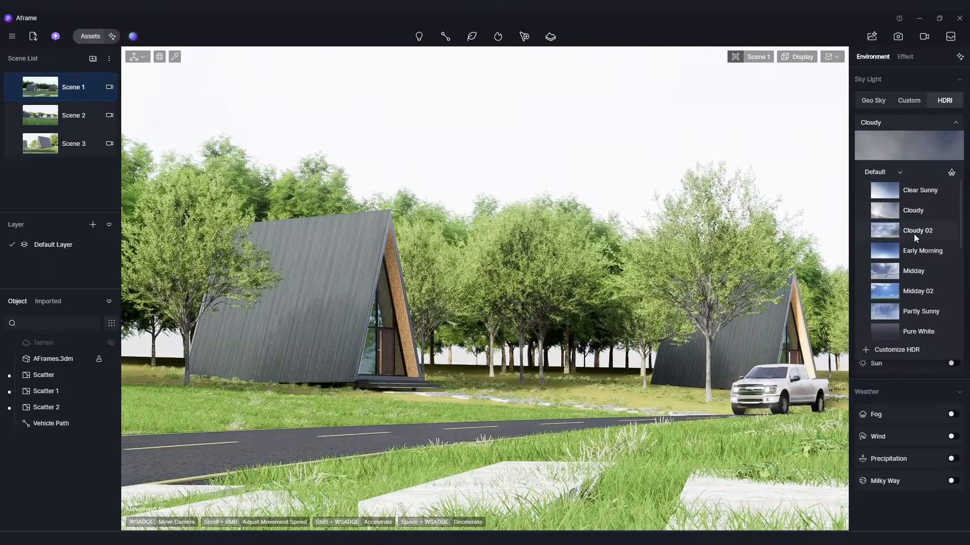
click(914, 233)
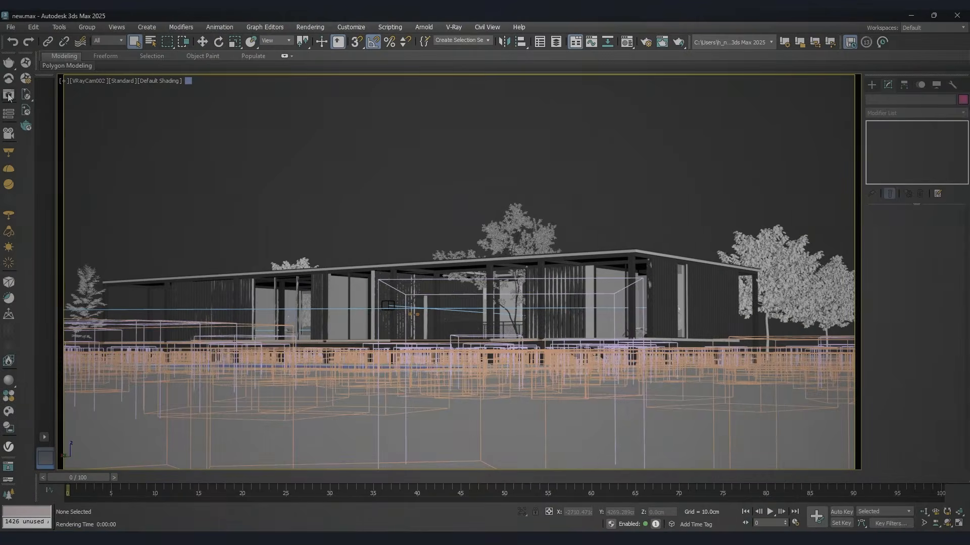
In 3ds Max, open the V-Ray Frame Buffer, start a render and collapse the History area beside the image.
click(9, 97)
click(618, 135)
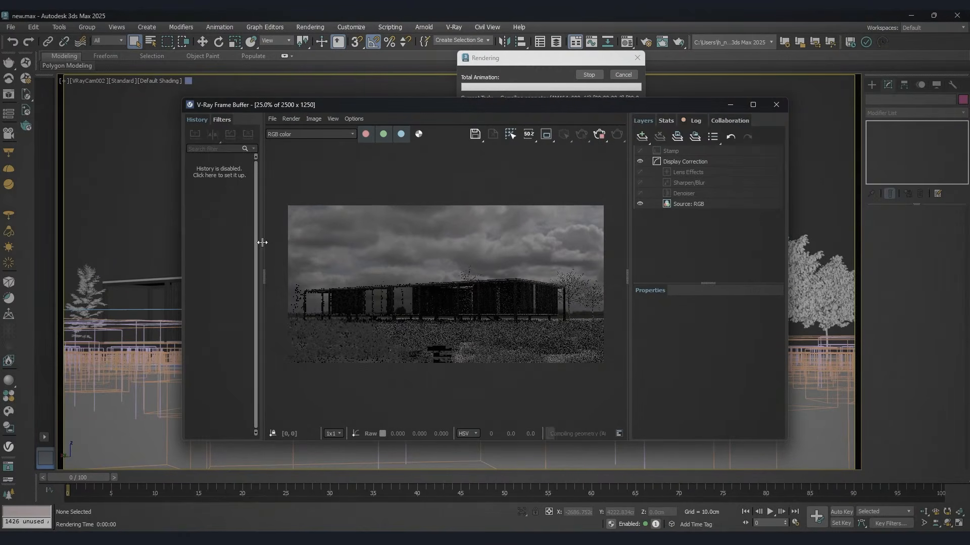
drag(263, 240, 183, 243)
scroll(506, 236, up, 3)
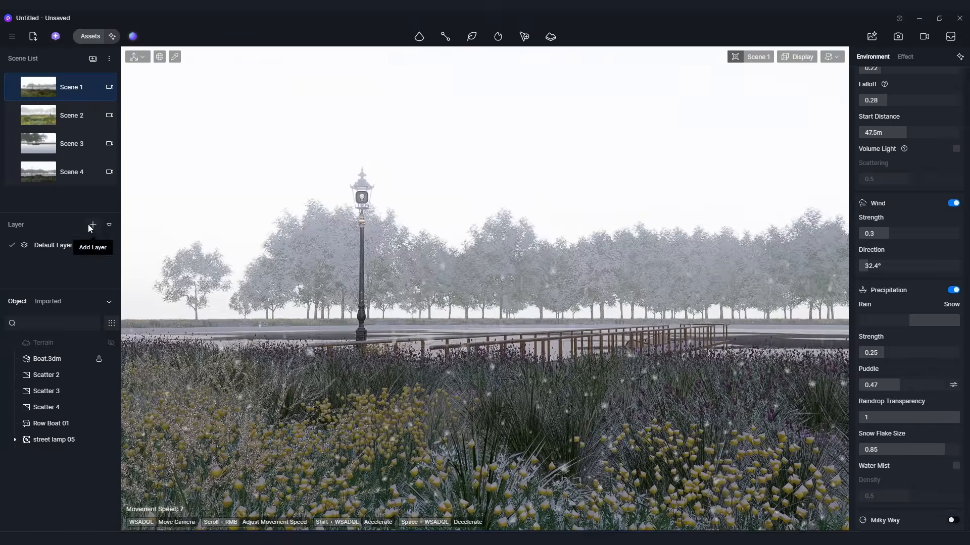
Switch to D5 Render and show Scene 2 of the snowy lakeside project.
click(42, 118)
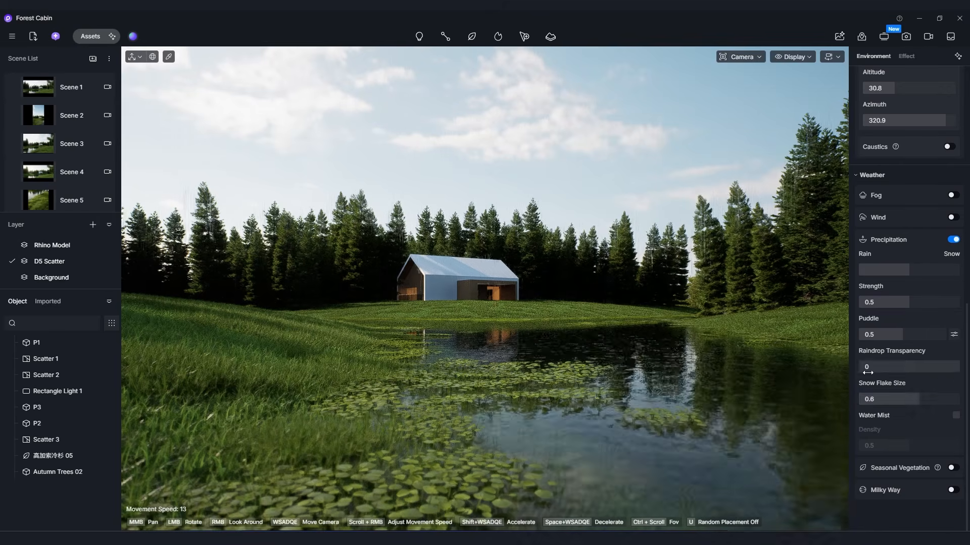
scroll(895, 411, up, 1)
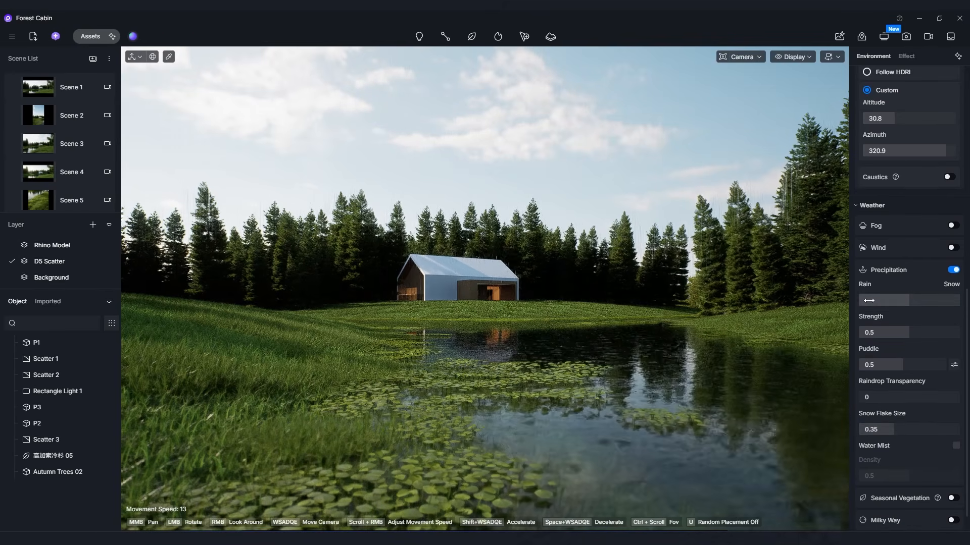
Set the forest cabin scene's precipitation type to snow.
click(934, 300)
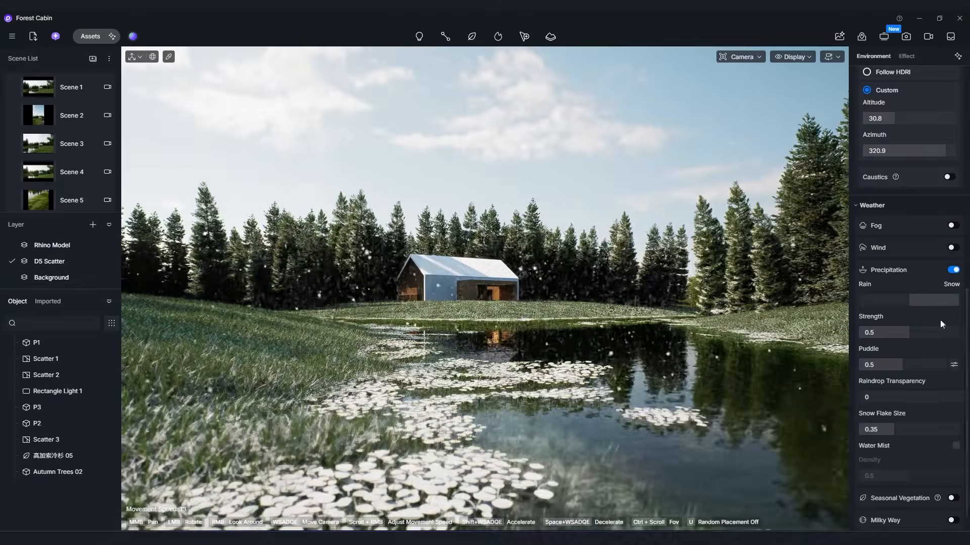
key(a)
key(d)
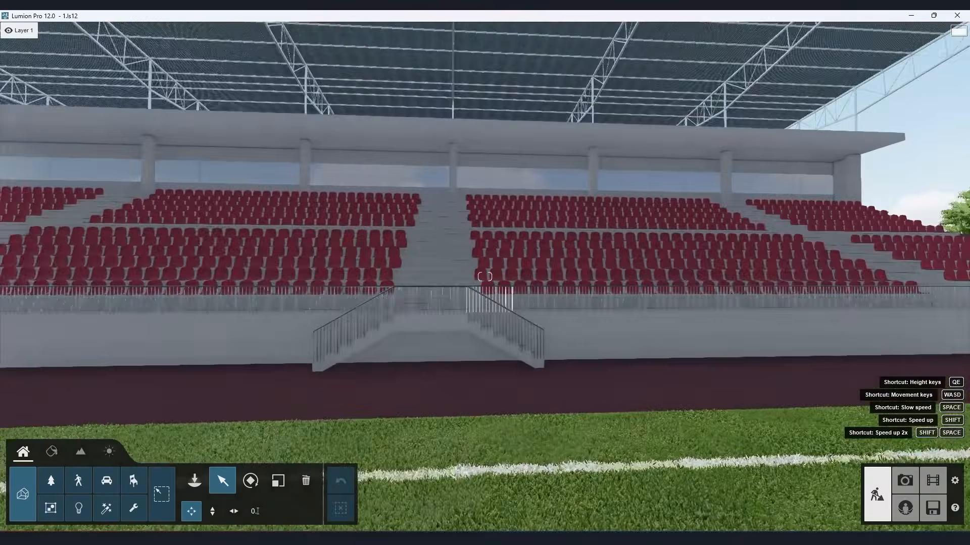
In Lumion, look along the stadium stands from the pitch.
right_drag(484, 277, 280, 277)
key(w)
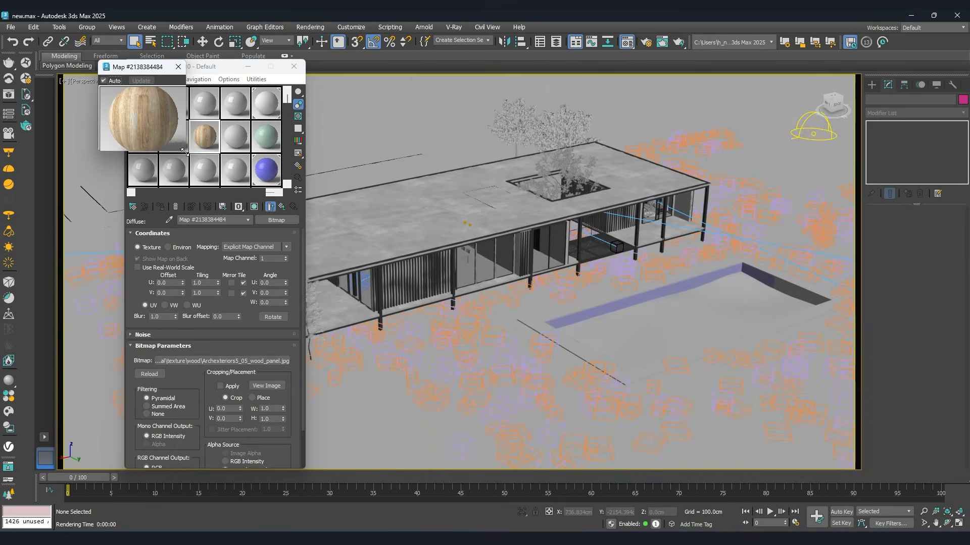
In 3ds Max, enlarge the wood texture map preview and open the camera view options of the viewport.
drag(184, 151, 214, 183)
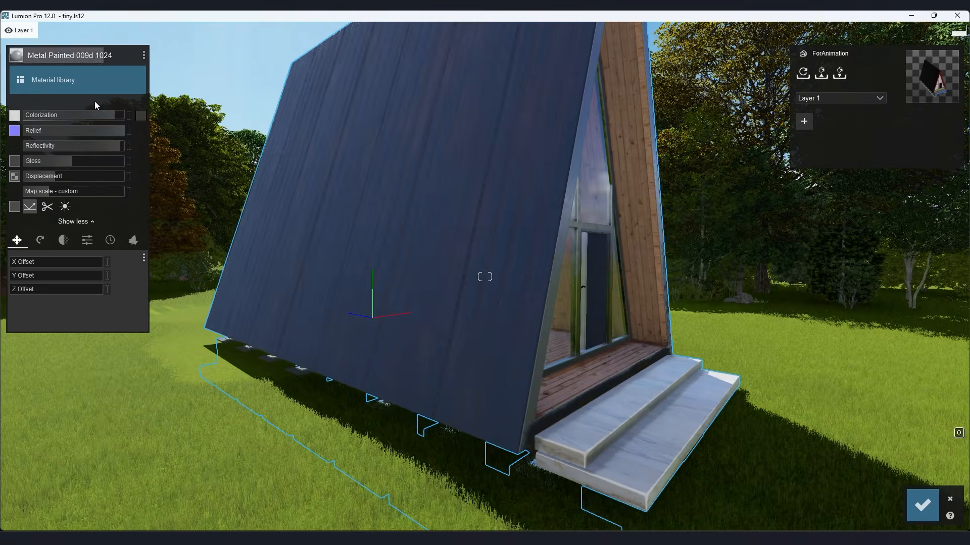
click(85, 84)
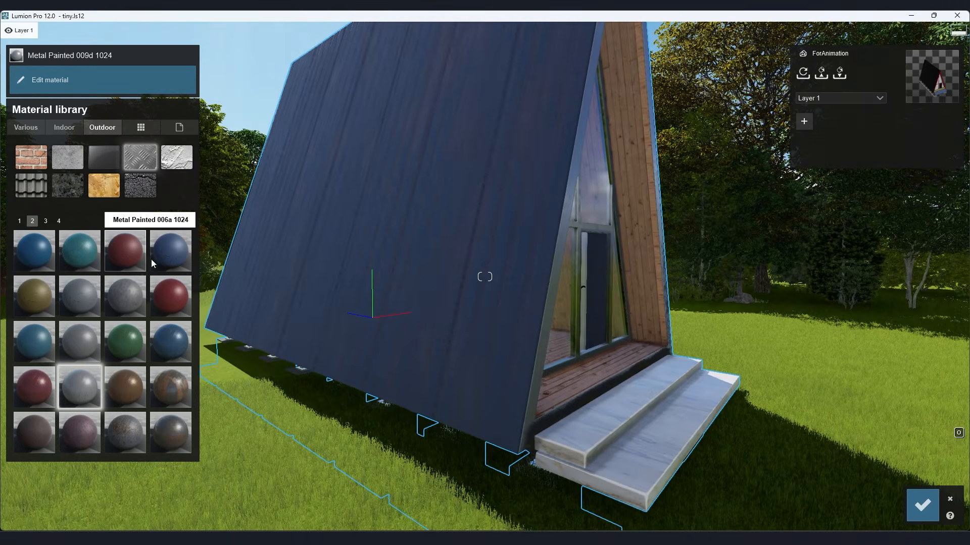
In Lumion, try different outdoor Metal Painted materials on the A-frame cabin's roof.
click(132, 255)
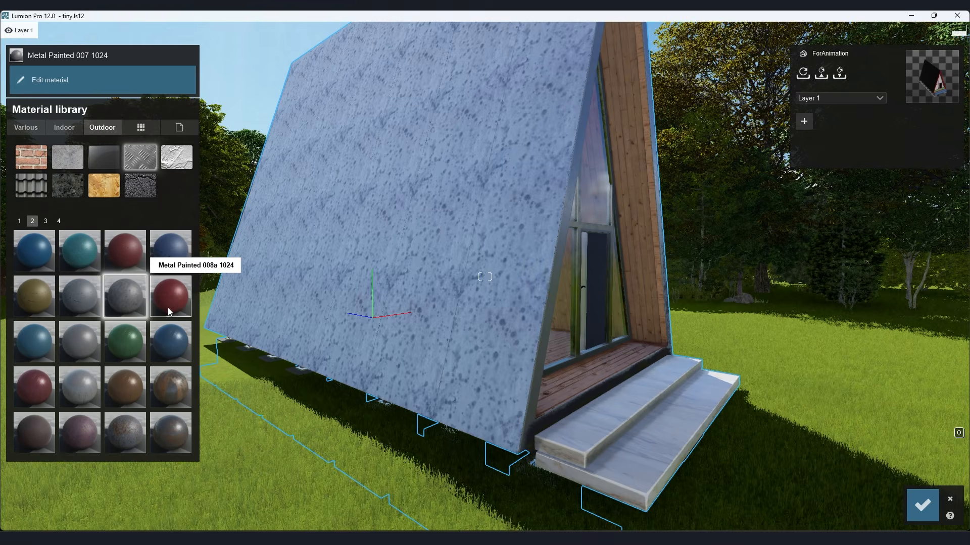
click(168, 347)
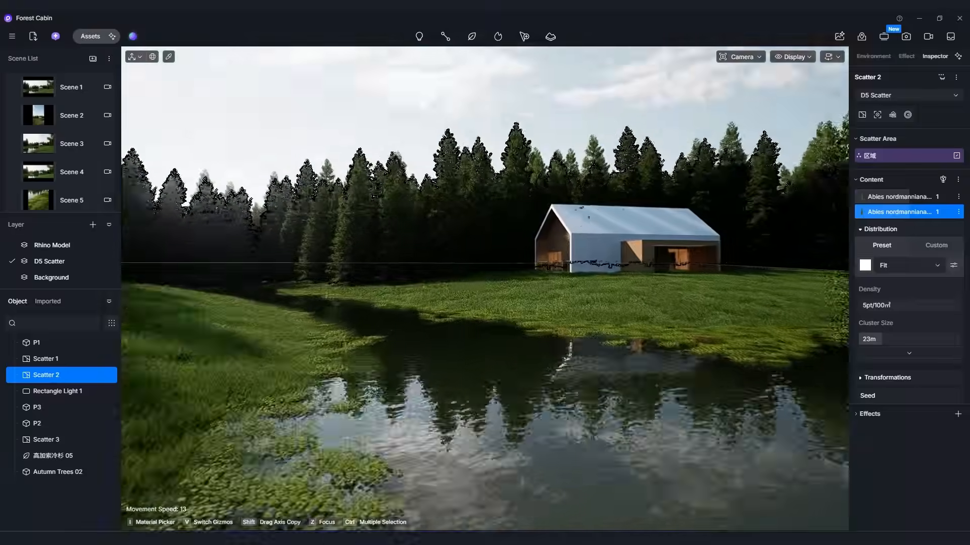
In D5 Render, apply the Lightweight Concrete material from the Concrete assets to the forest cabin's exterior wall.
key(w)
mouse_move(481, 380)
right_down()
mouse_move(488, 361)
mouse_move(465, 393)
mouse_move(487, 386)
right_up()
key(a)
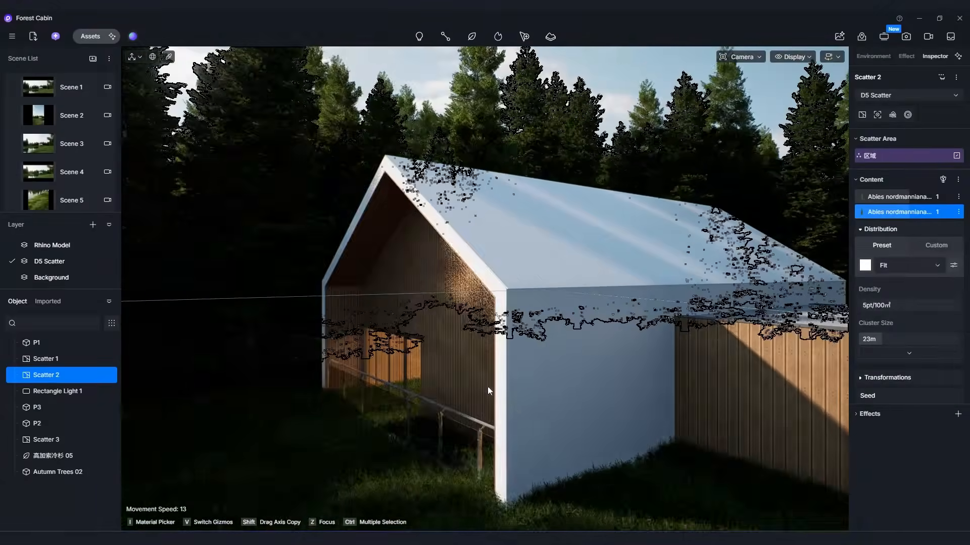
click(520, 408)
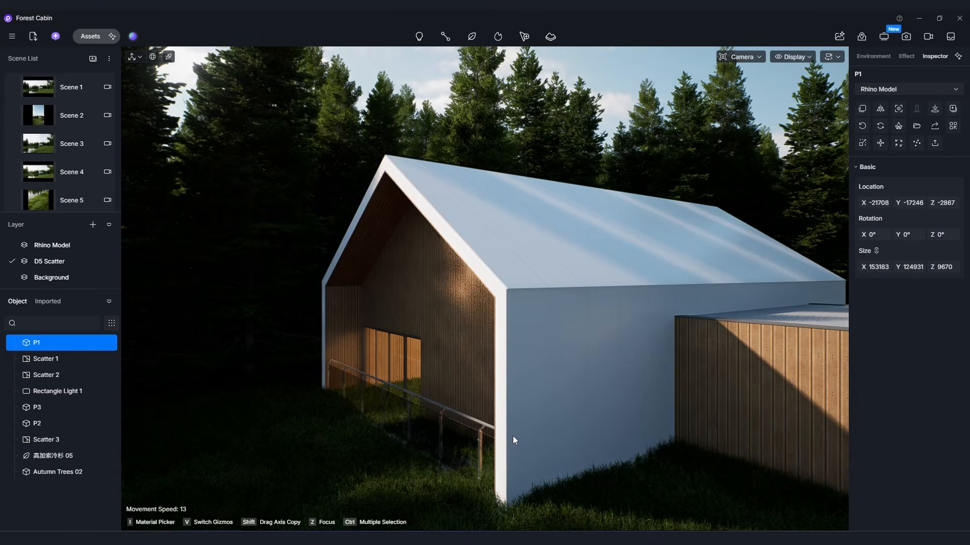
click(93, 37)
click(29, 189)
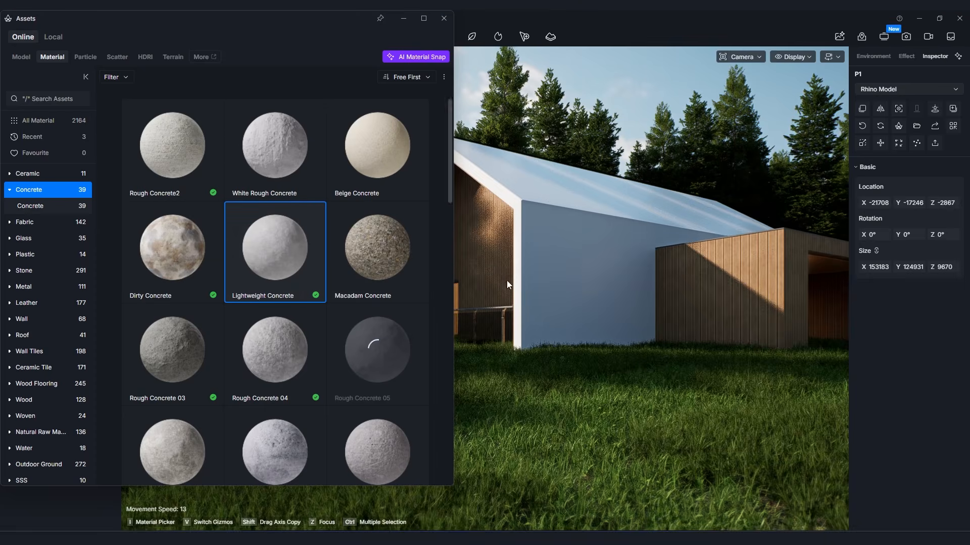
drag(275, 247, 590, 257)
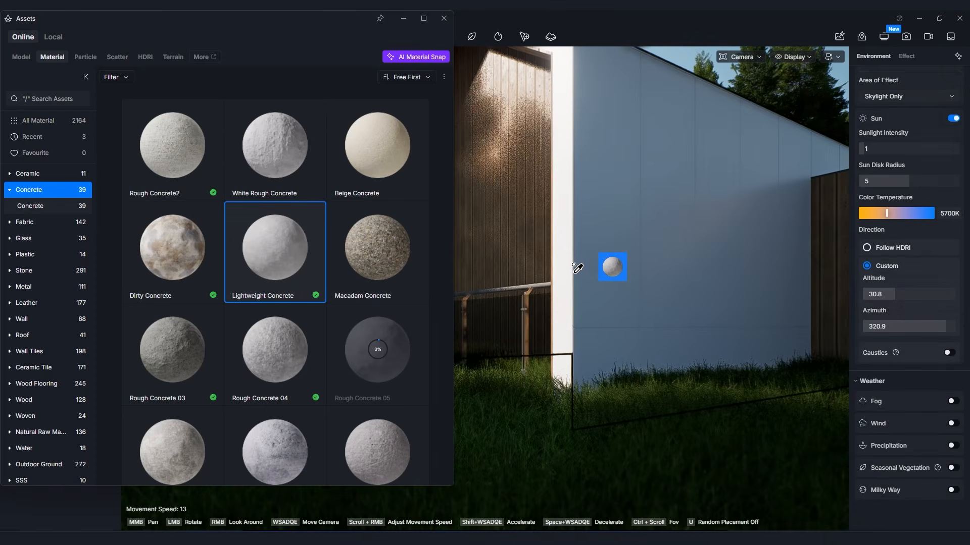
drag(577, 267, 575, 269)
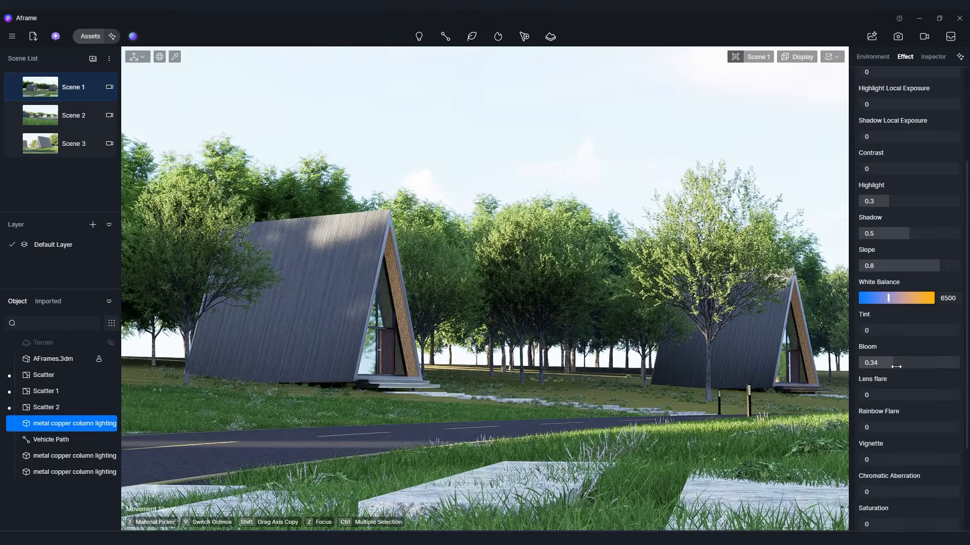
Adjust the Lens flare and Rainbow Flare post-processing effects for Scene 1 of the A-frame project.
drag(899, 395, 906, 396)
drag(874, 427, 913, 430)
scroll(913, 421, down, 3)
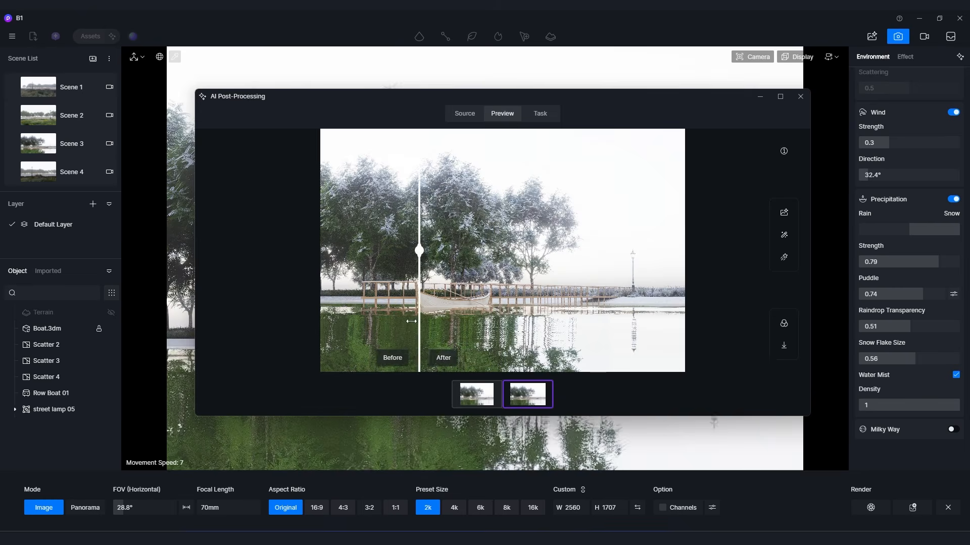
Examine the boat and trees closely in the AI Post-Processing before-and-after comparison.
scroll(433, 295, up, 4)
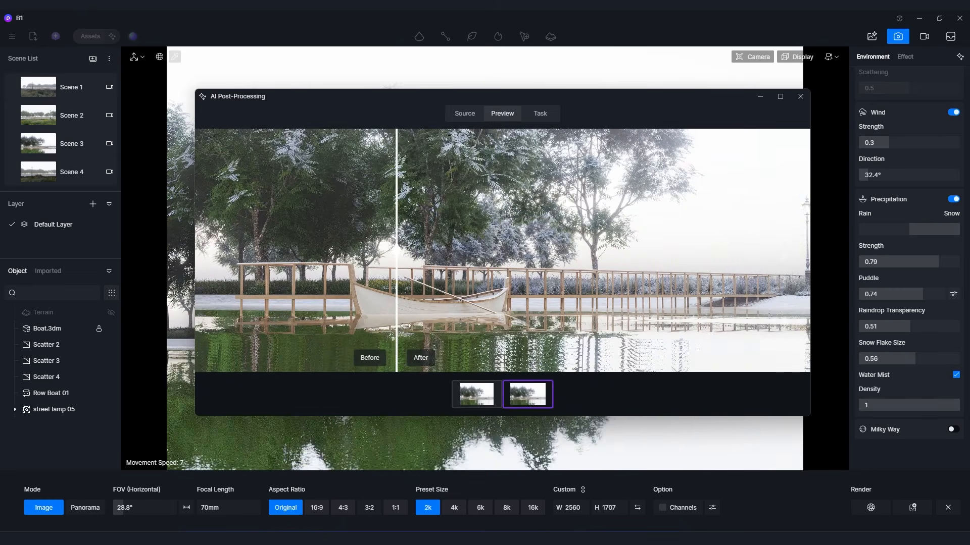
scroll(377, 314, up, 3)
scroll(413, 291, down, 3)
scroll(414, 290, down, 3)
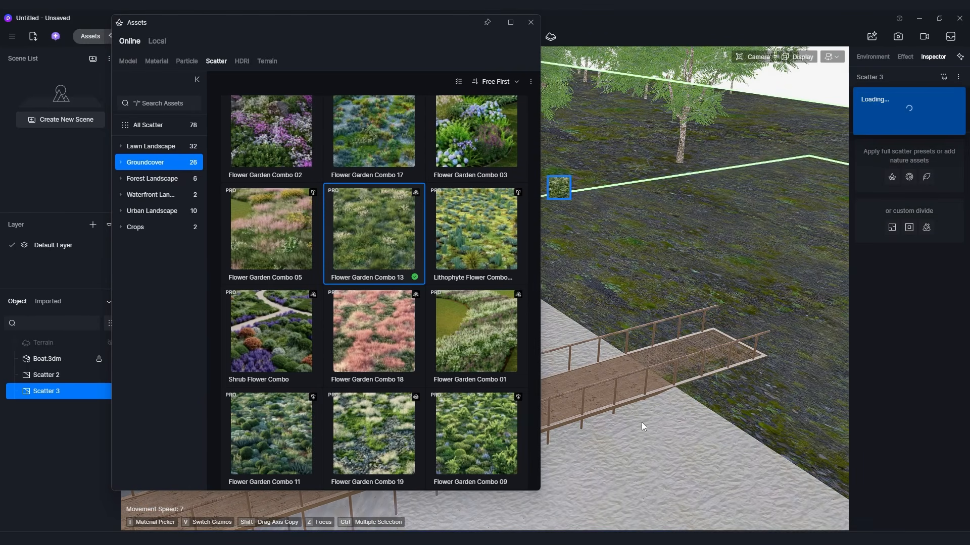
Look over the ground beside the wooden pier where the Flower Garden Combo 13 scatter is applied.
right_drag(668, 443, 656, 419)
key(w)
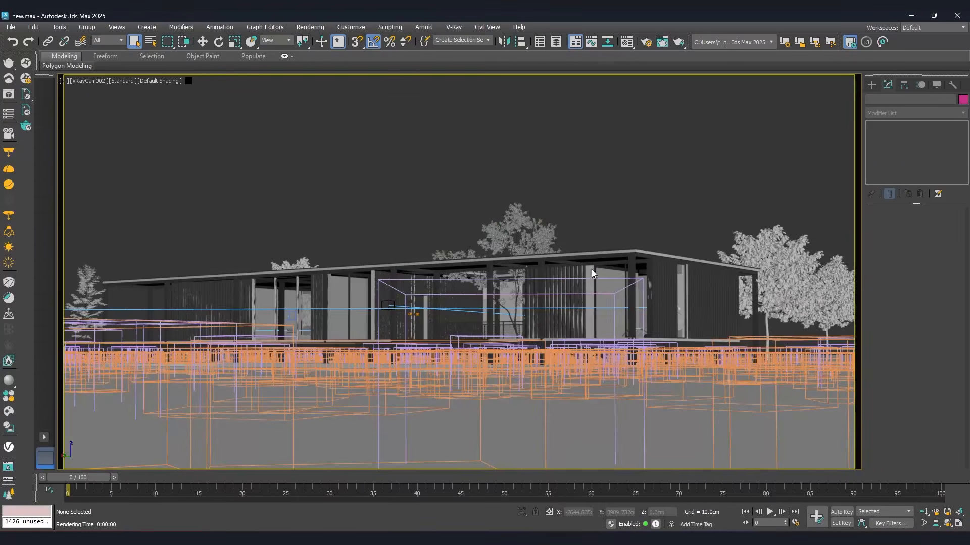
In 3ds Max, reframe the VRayCam002 view of the house and start a render.
middle_drag(592, 270, 602, 280)
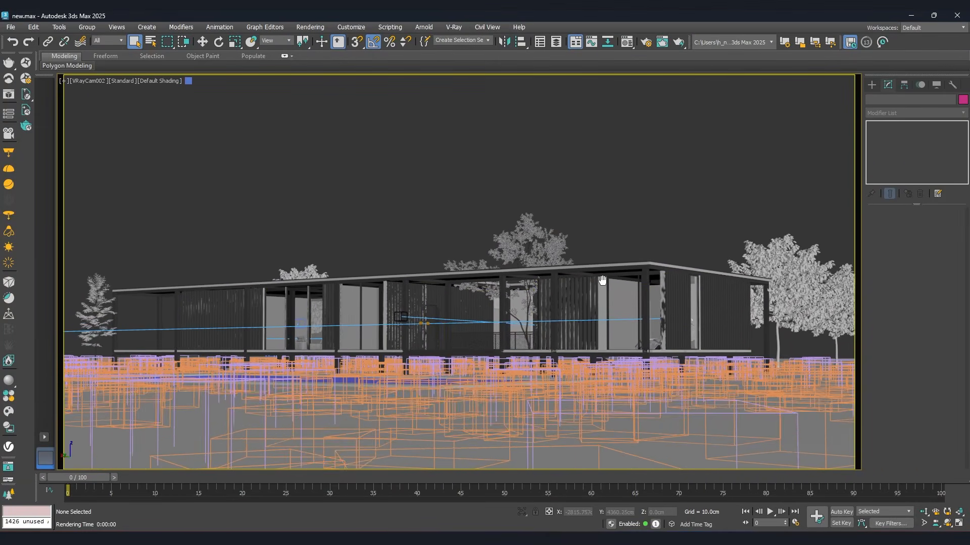
click(9, 63)
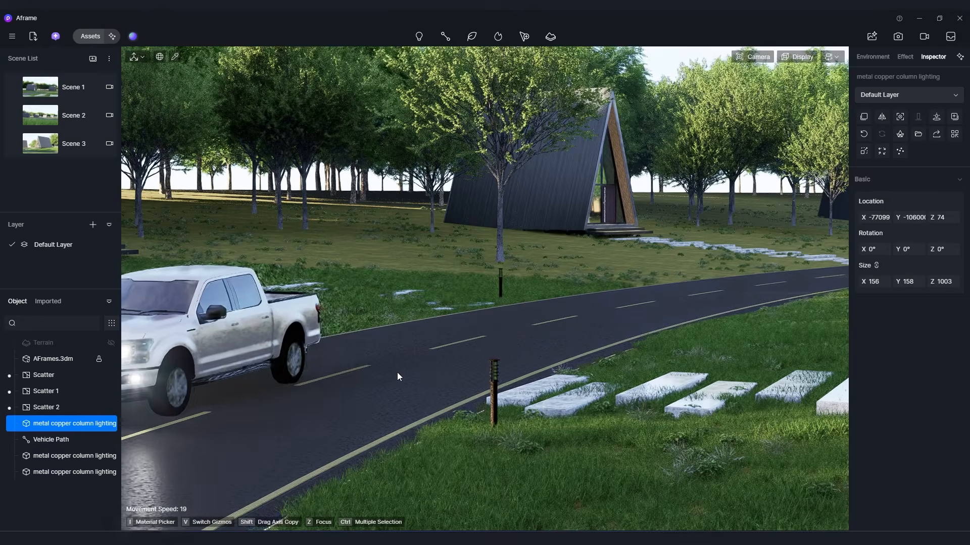
In D5 Render, view Scene 2 and Scene 1 of the A-frame project and look along the road.
click(86, 119)
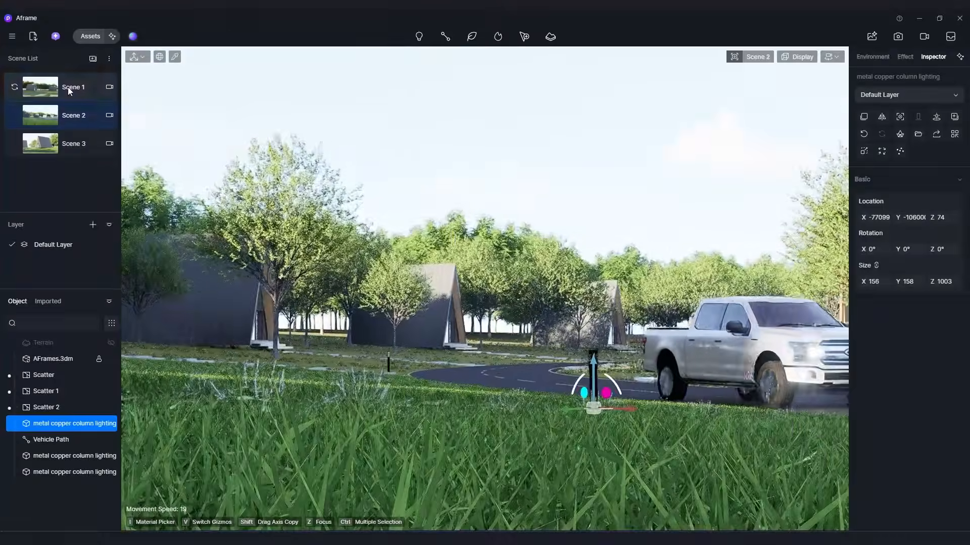
click(68, 87)
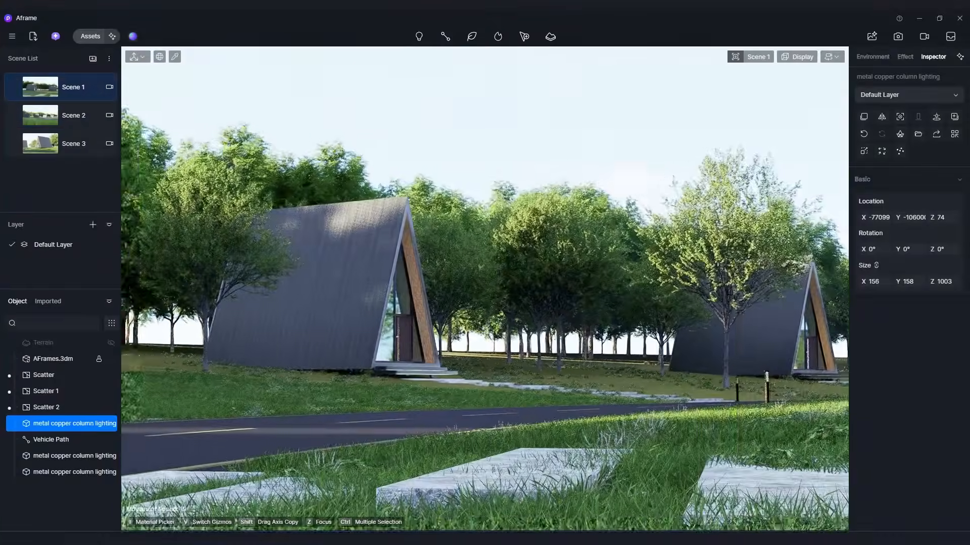
key(w)
right_drag(485, 283, 489, 345)
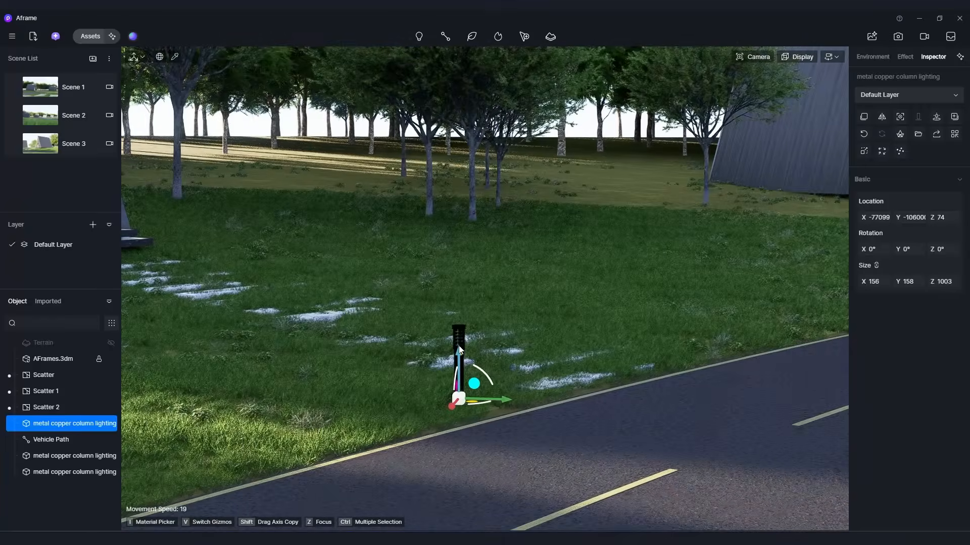
Select the metal copper column light beside the road and examine it up close.
click(459, 338)
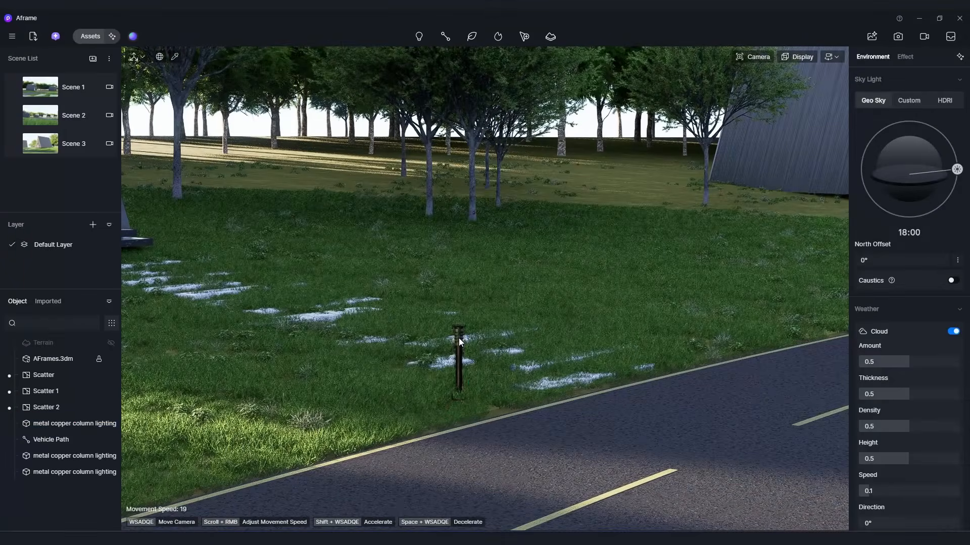
click(459, 339)
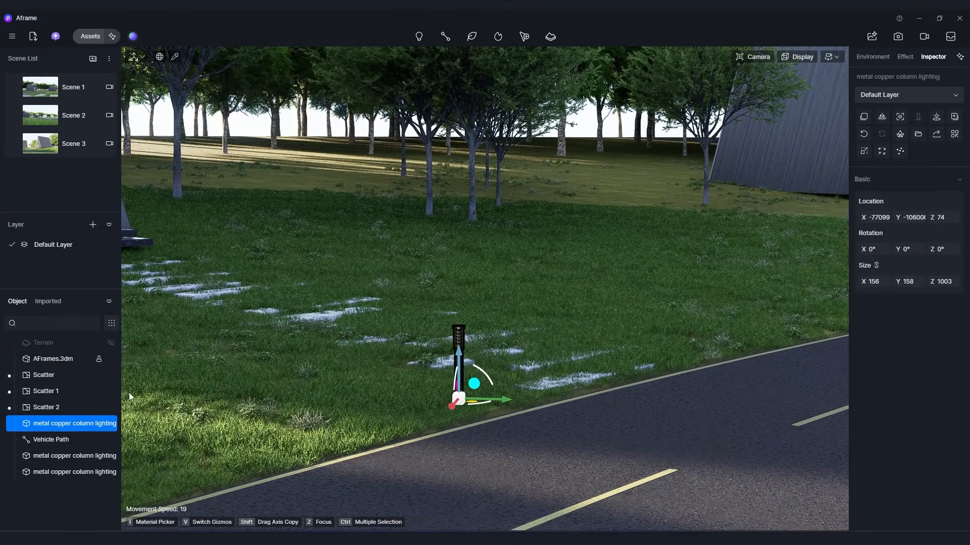
key(w)
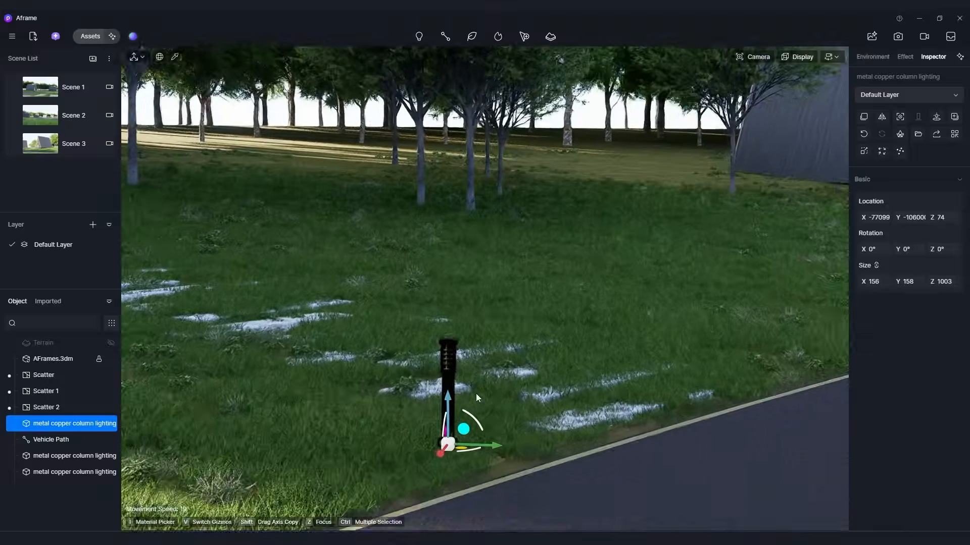
right_drag(477, 389, 472, 402)
key(w)
key(q)
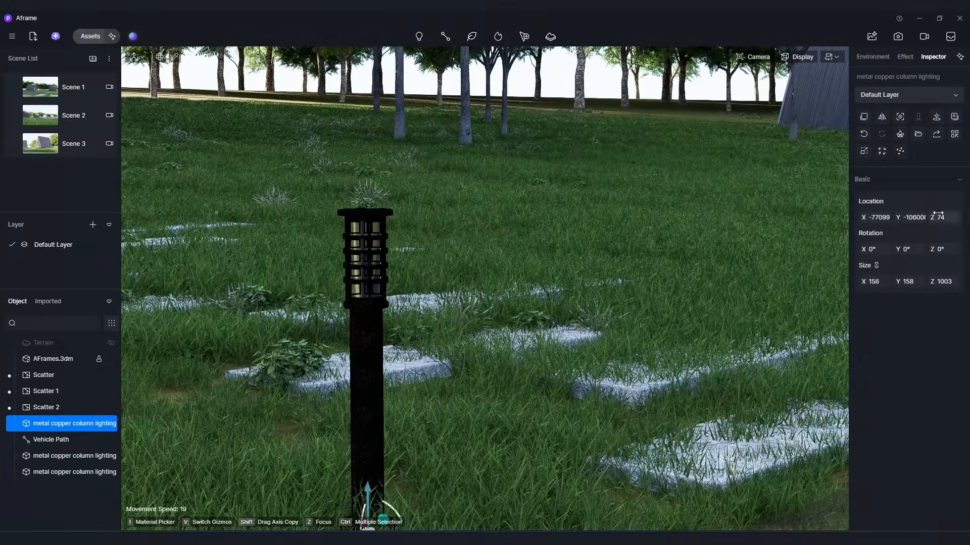
Return to Scene 1 and turn on the Desert3 LUT effect at intensity 1.
click(23, 116)
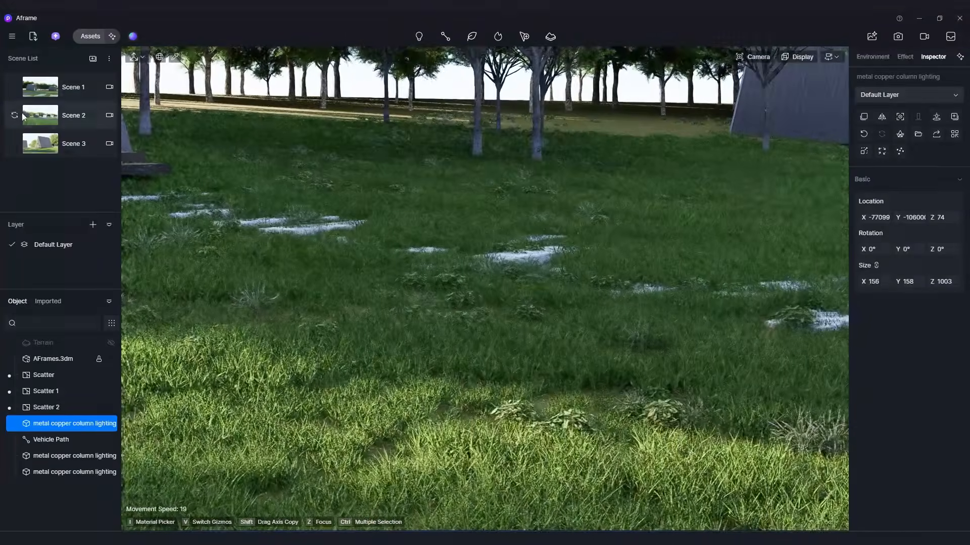
click(81, 92)
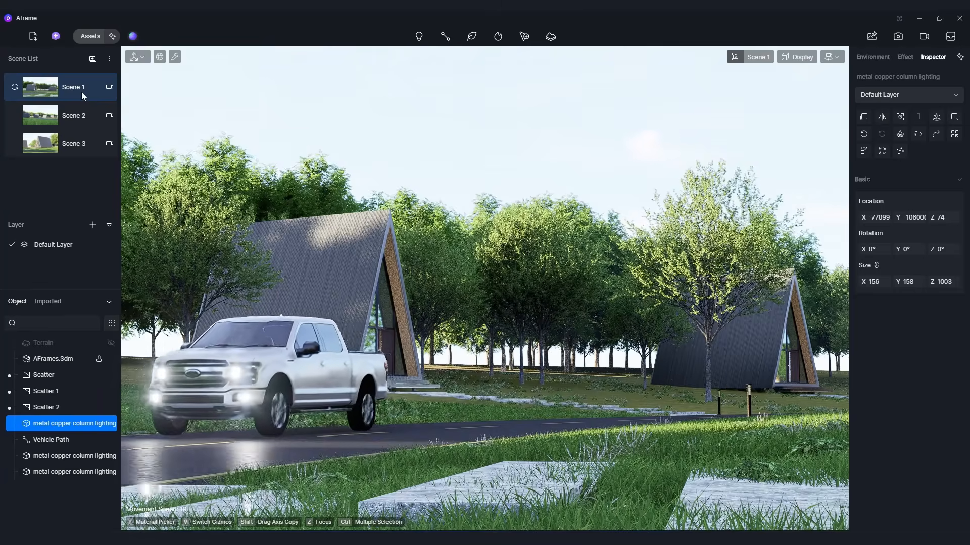
click(903, 57)
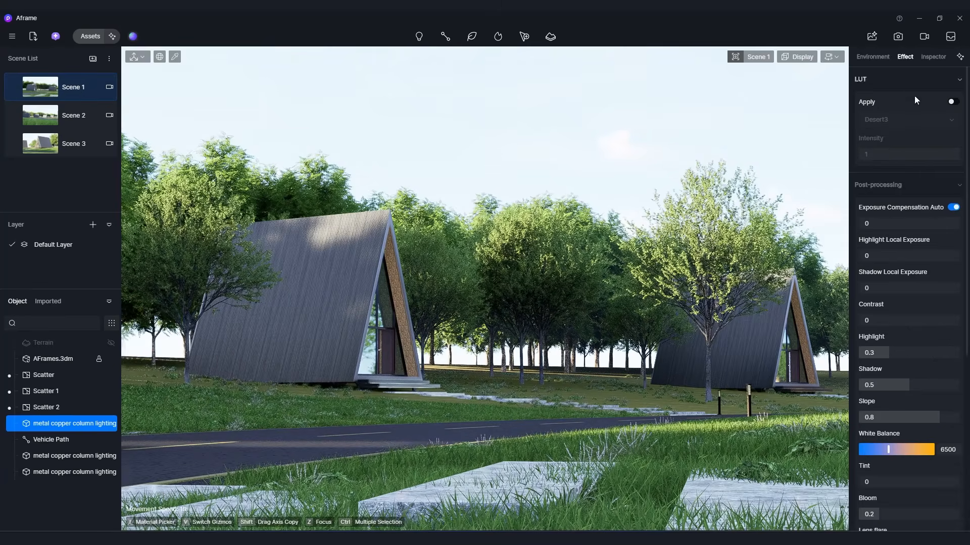
click(953, 102)
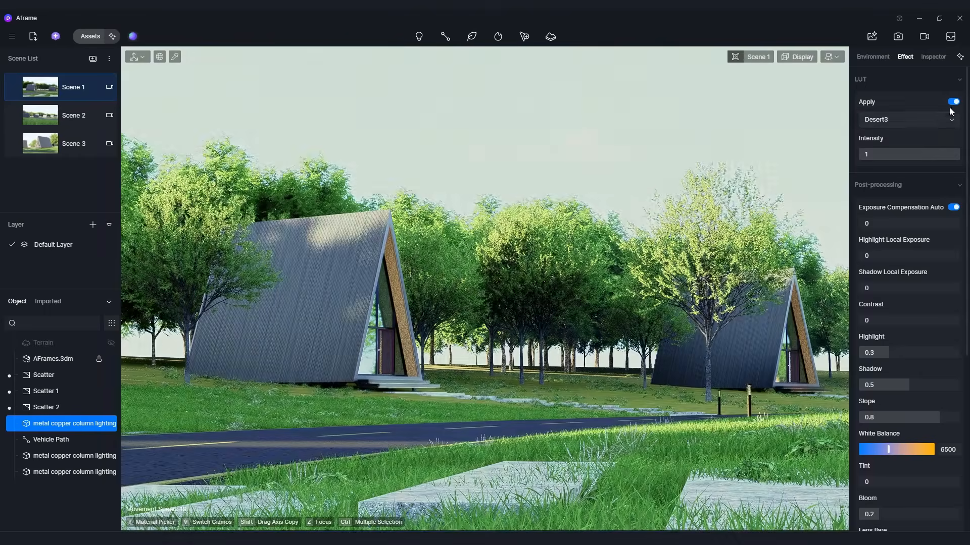
Preview the Modern Dystopian Action, Day Night and Vibrance C LUTs and apply the Desaturate LUT.
click(905, 171)
click(904, 190)
click(904, 205)
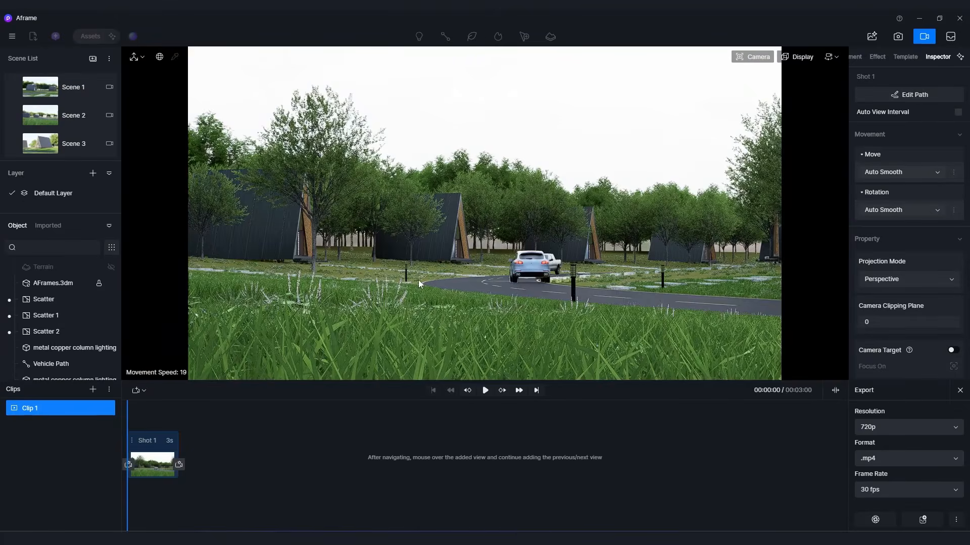
Build a video clip in Clip 1 from two camera views of the road 3 seconds apart and play it back.
middle_drag(419, 280, 388, 284)
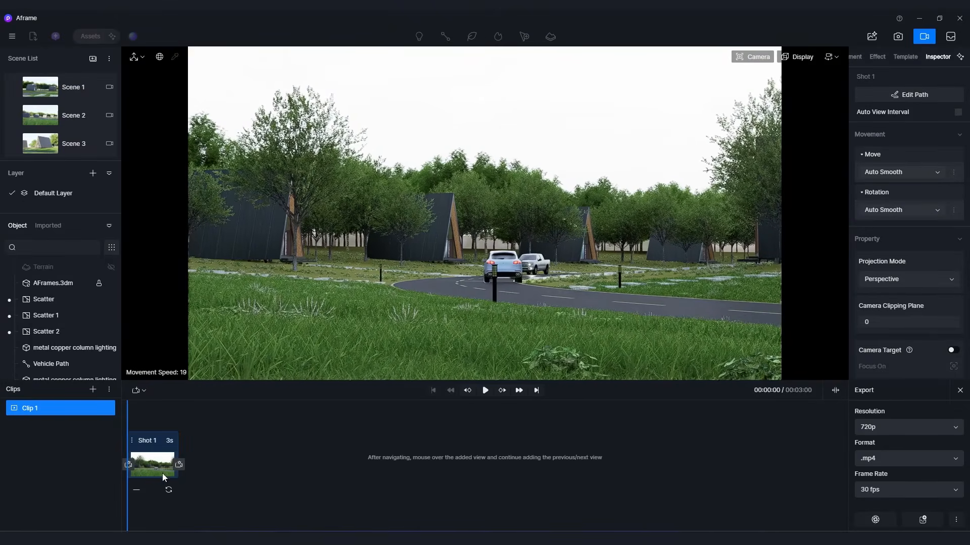
drag(229, 421, 100, 438)
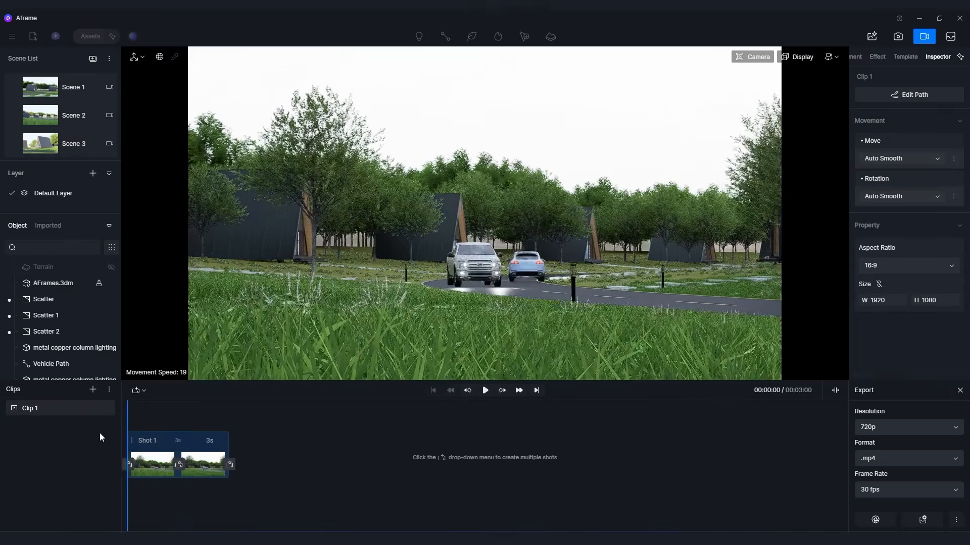
click(486, 390)
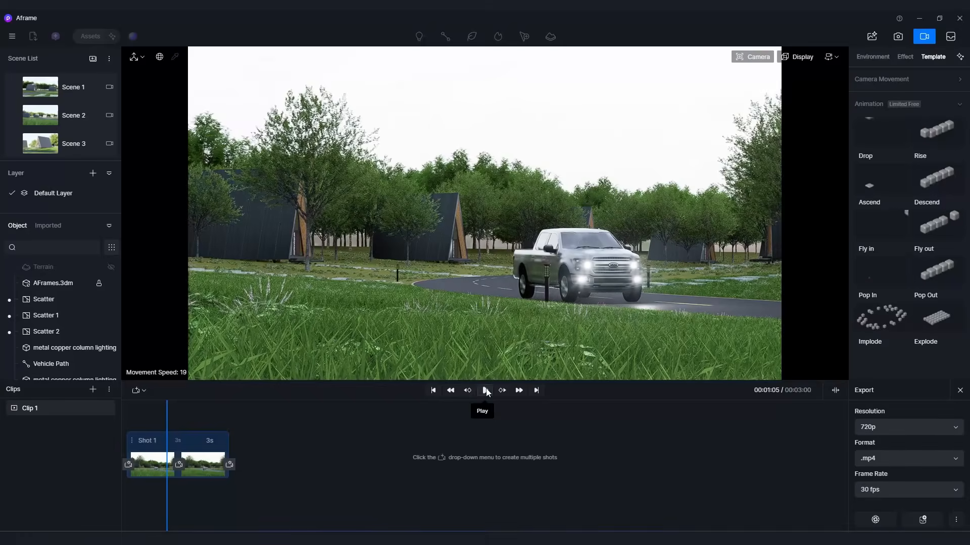
drag(160, 433, 176, 422)
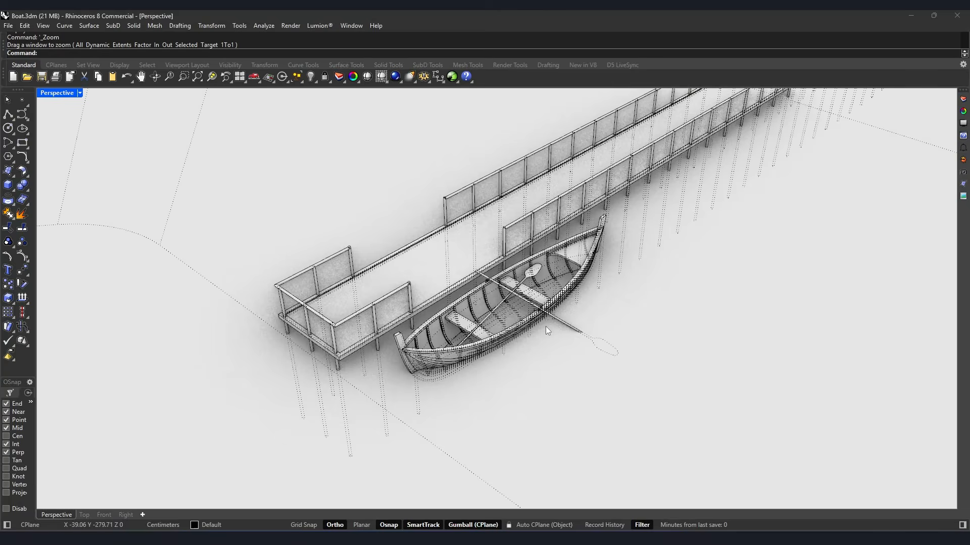
Switch to Rhino, frame the rowing boat beside the dock, and start D5 LiveSync to export the model.
scroll(530, 348, down, 5)
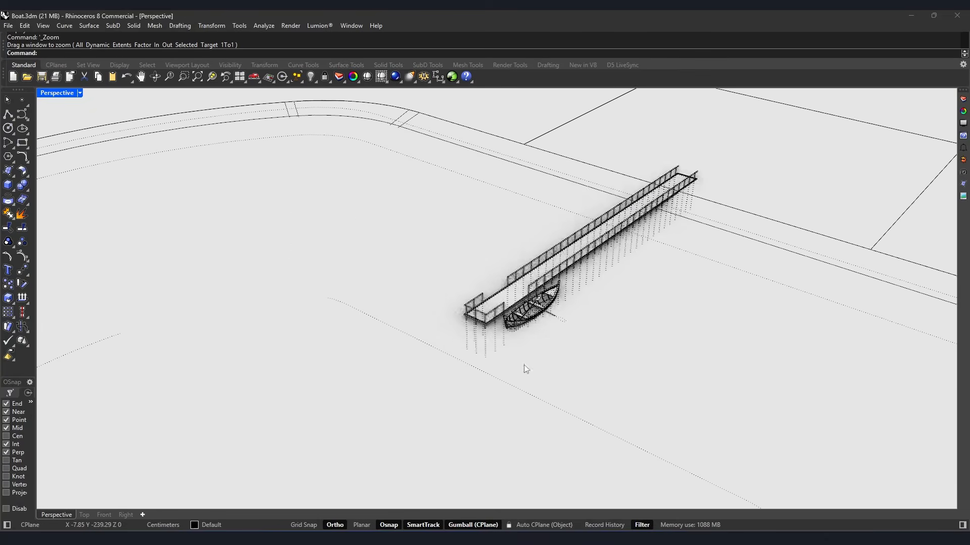
right_drag(600, 326, 544, 342)
scroll(530, 348, up, 5)
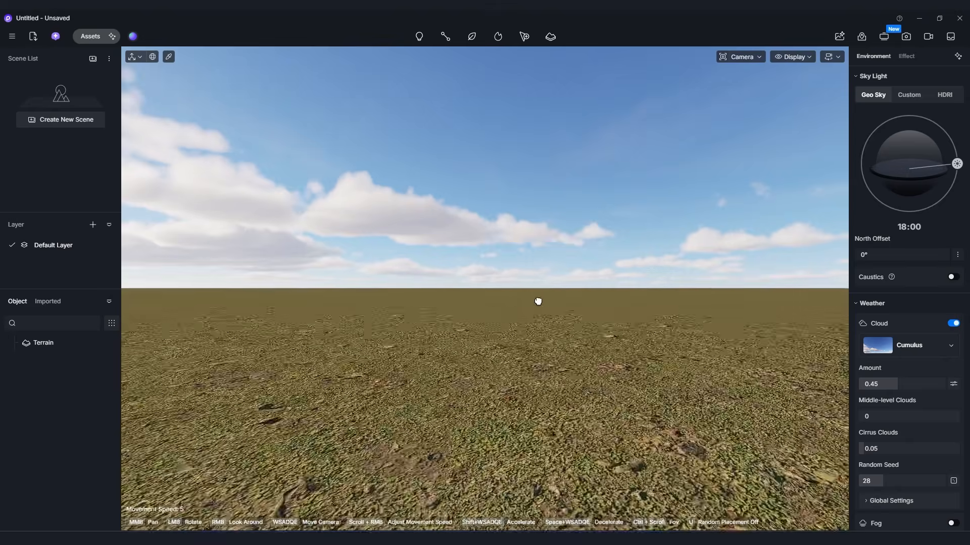
middle_drag(538, 301, 528, 389)
right_drag(528, 389, 530, 414)
middle_drag(530, 415, 492, 337)
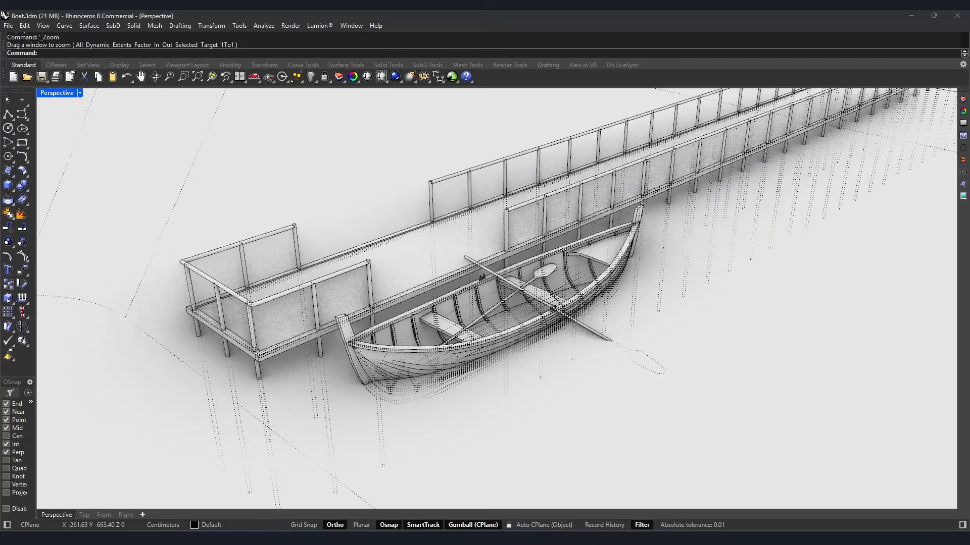
right_drag(455, 349, 475, 341)
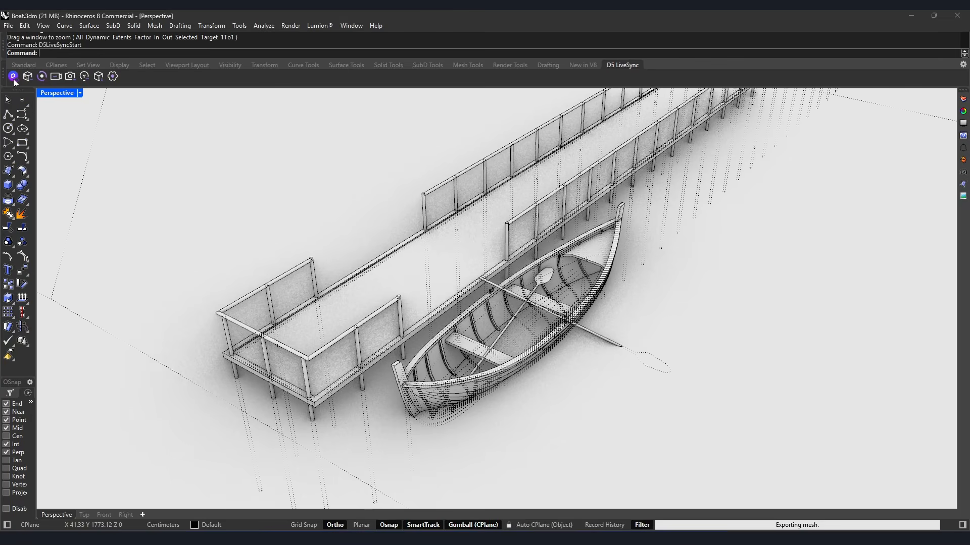
right_drag(501, 384, 516, 401)
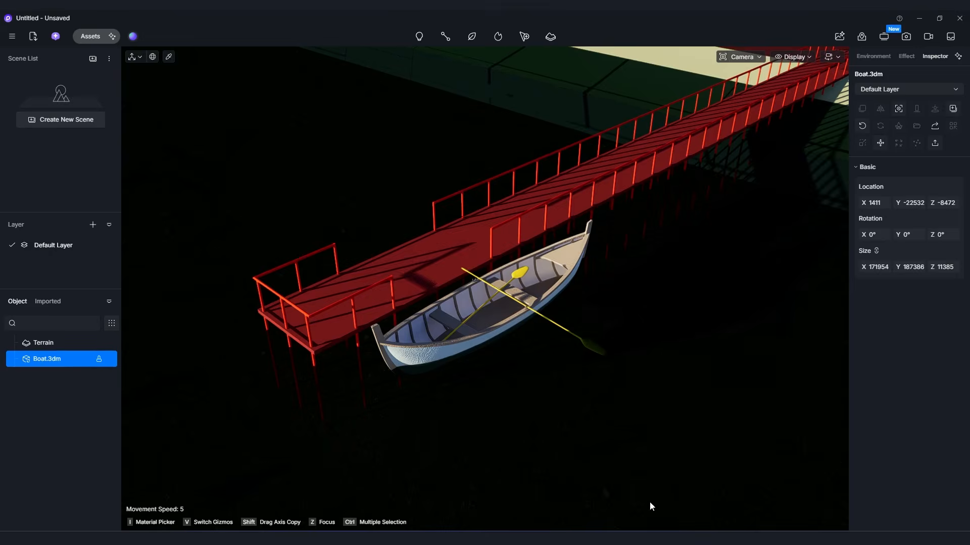
mouse_move(508, 374)
right_down()
mouse_move(480, 430)
mouse_move(473, 400)
mouse_move(498, 377)
mouse_move(464, 394)
mouse_move(498, 377)
right_up()
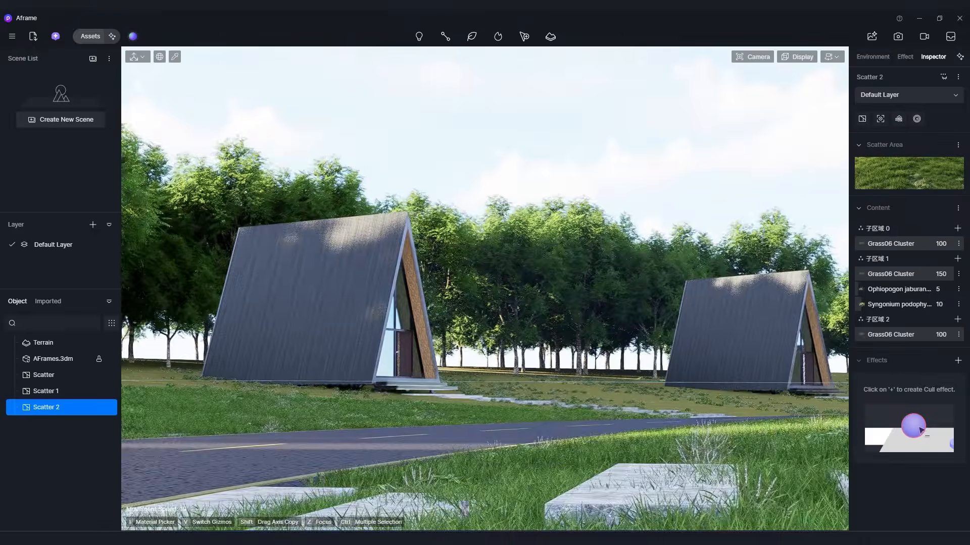
In D5 Render, save the view of two A-frame cabins as a scene, and a wider view along the road as another.
click(542, 141)
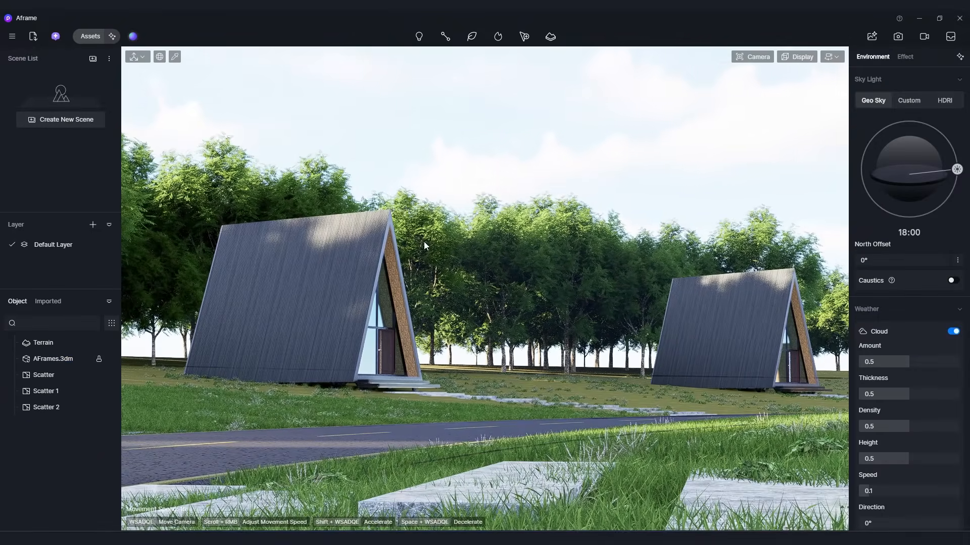
click(57, 120)
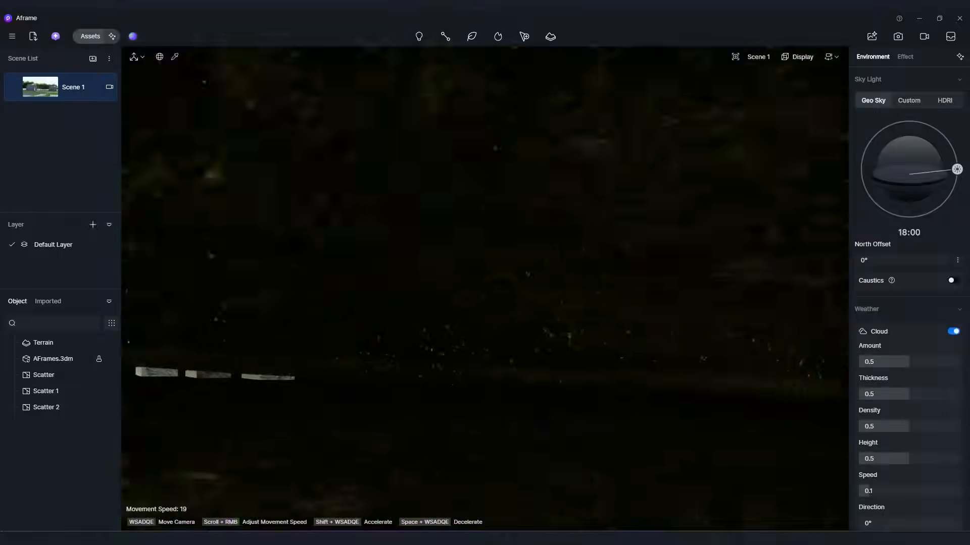
key(a)
key(q)
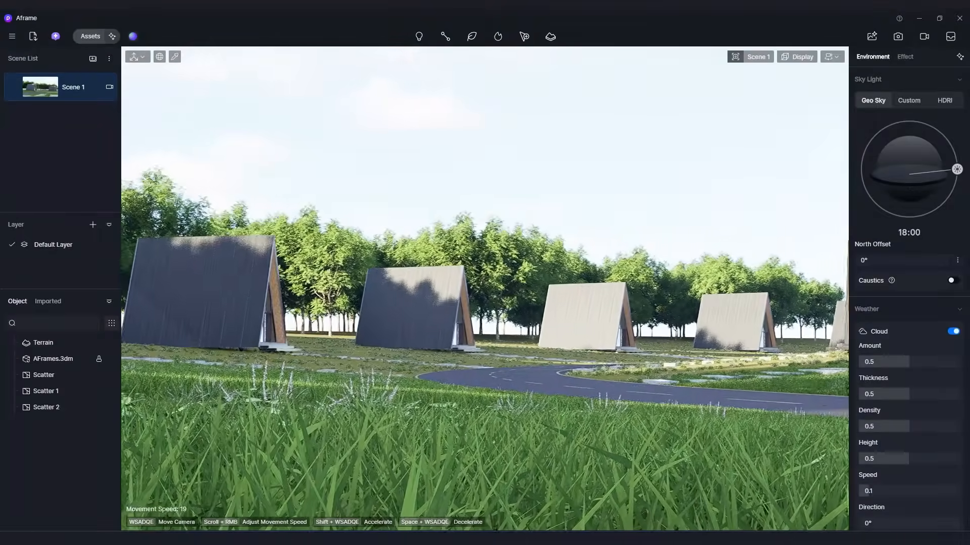
right_drag(427, 307, 434, 309)
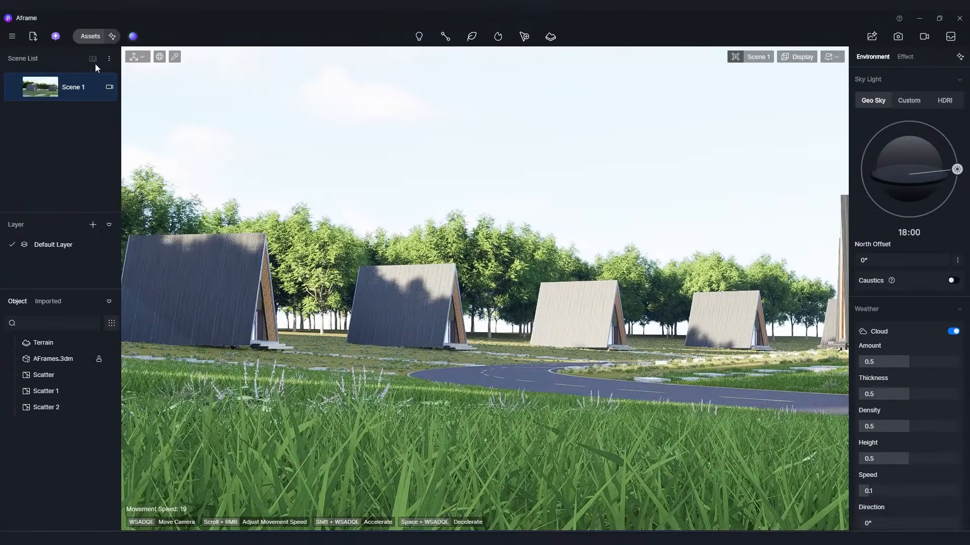
Fly the camera to a low view of a single A-frame cabin across the road.
key(w)
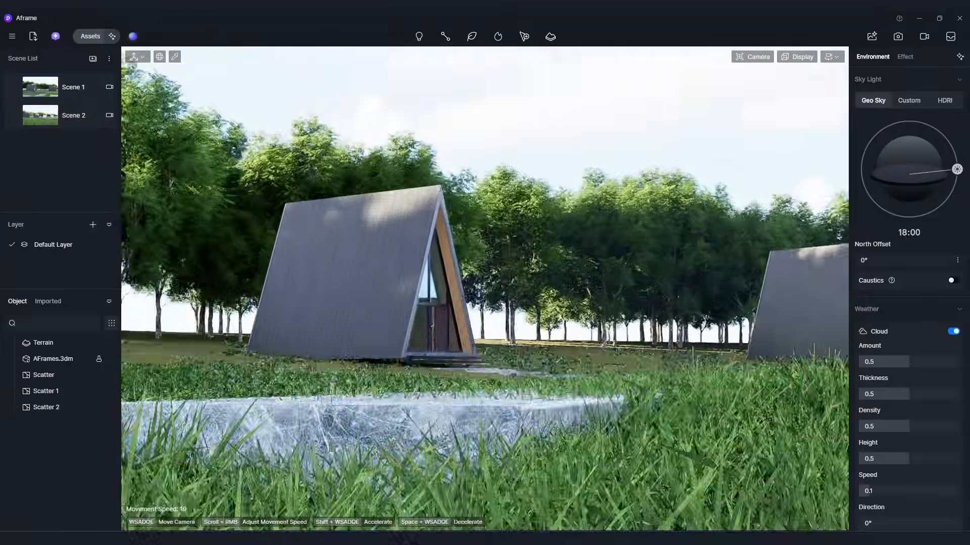
key(q)
key(e)
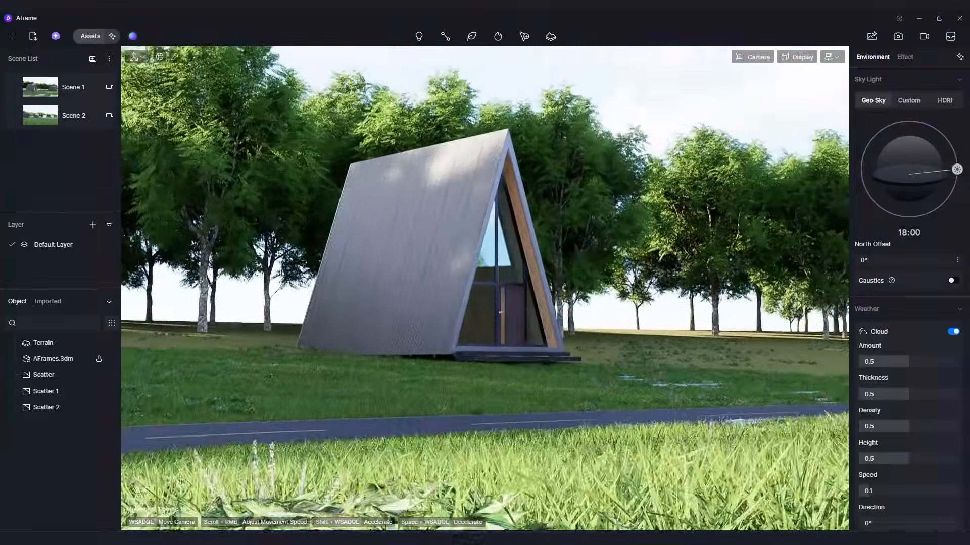
key(w)
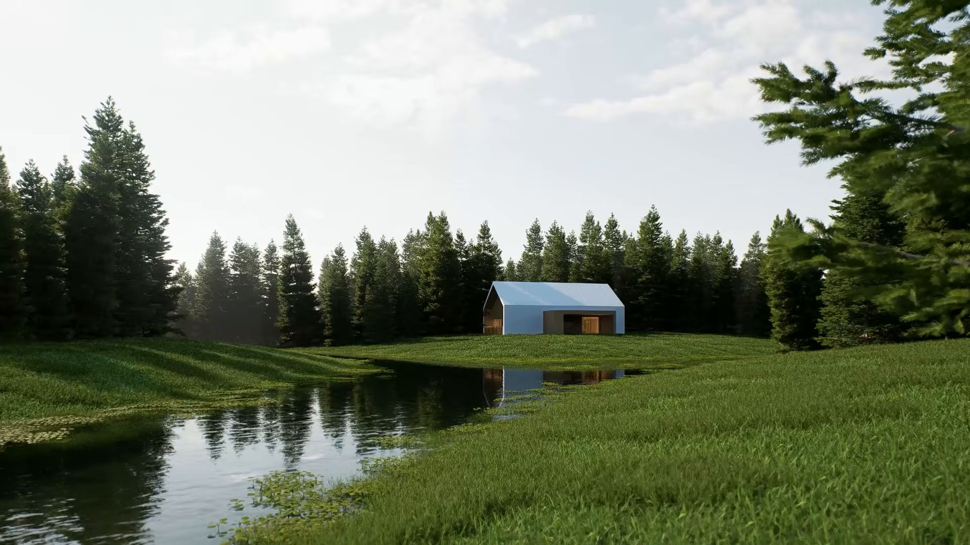
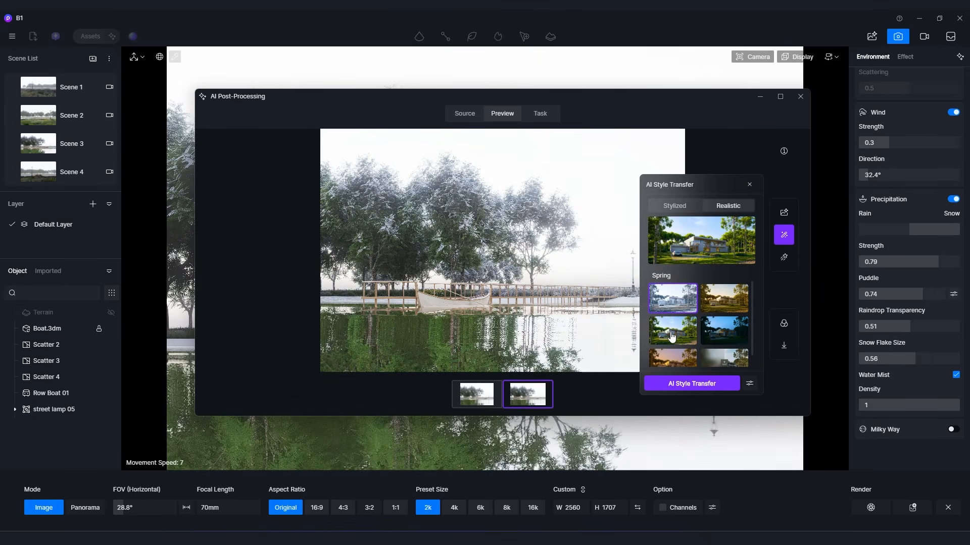
Apply AI Style Transfer to the lakeside boat render with the realistic Sunset style and compare the result with the original.
click(722, 300)
scroll(713, 318, down, 1)
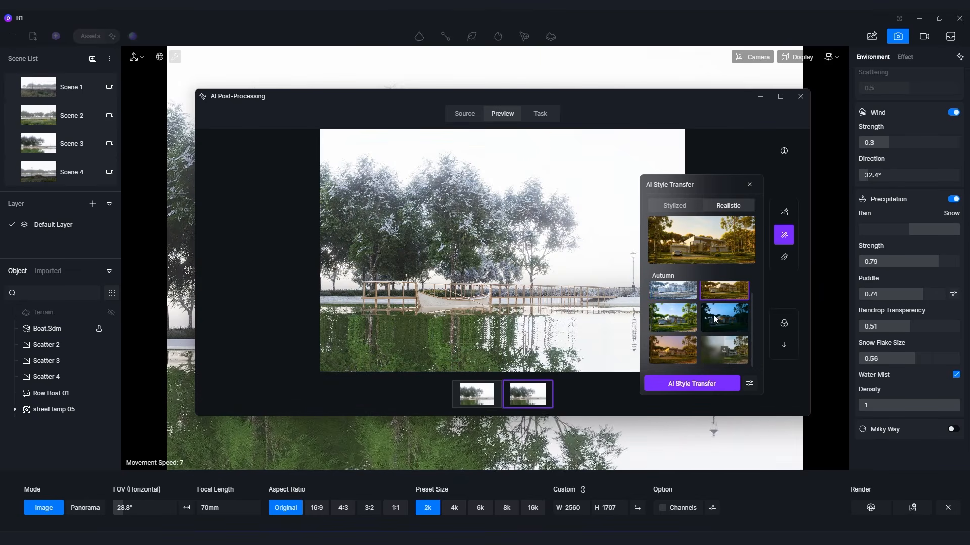
click(669, 352)
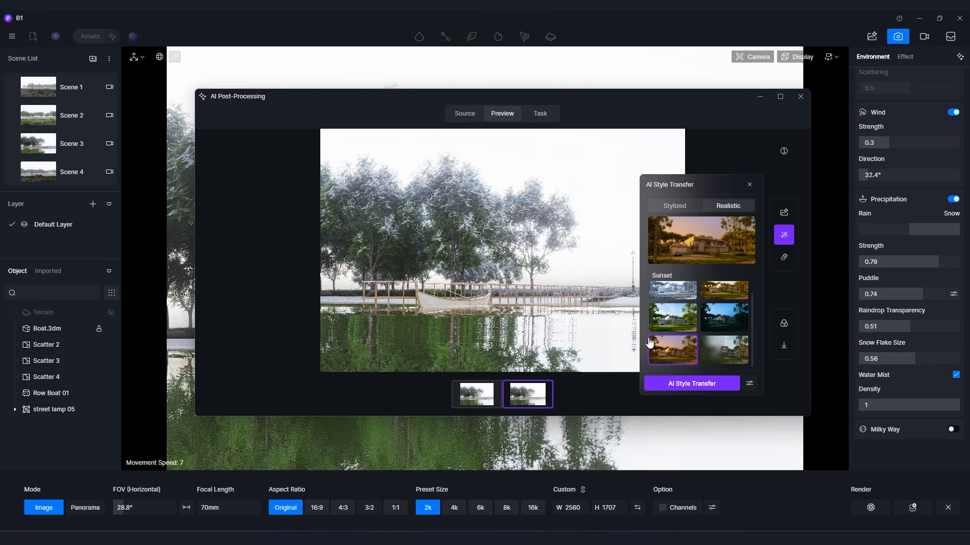
click(675, 382)
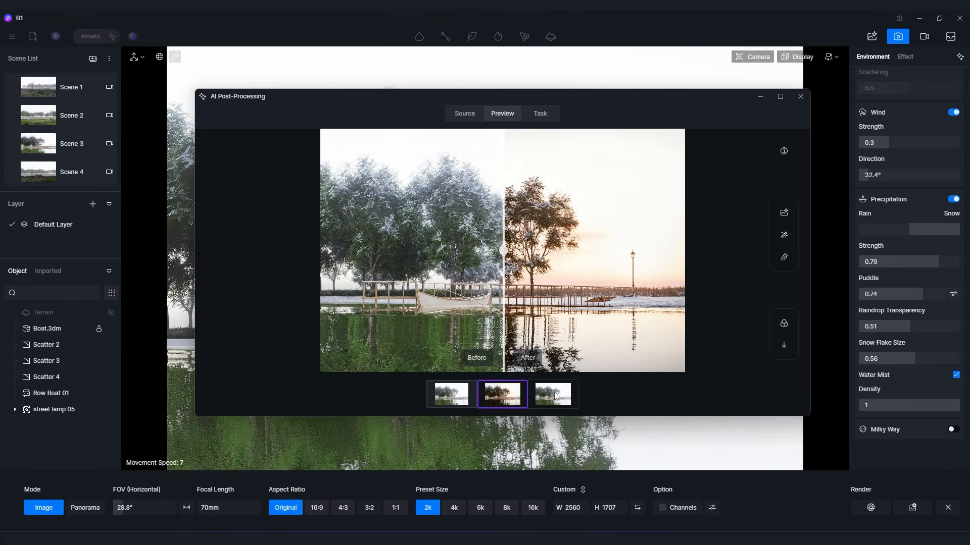
drag(531, 334, 320, 350)
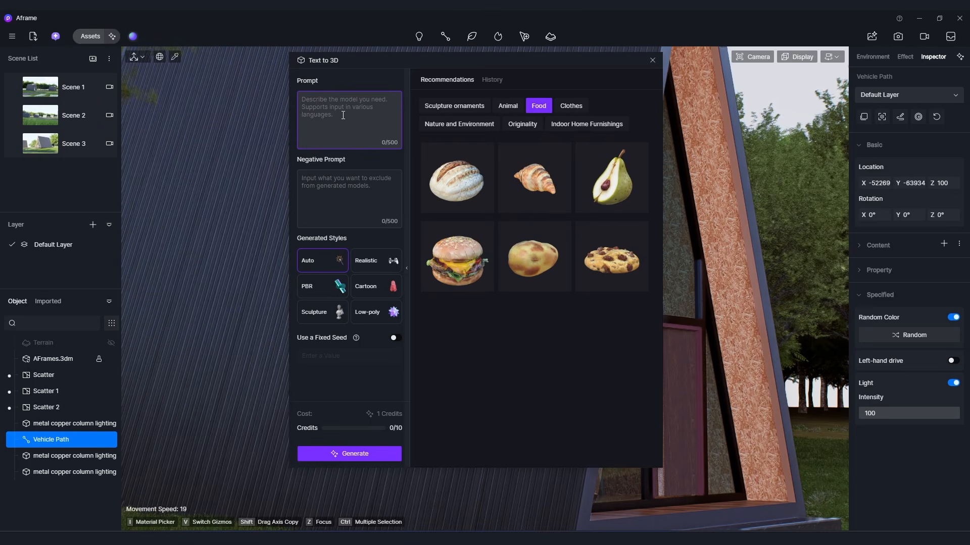
Fill in the Text to 3D prompts for a realistic pizza, excluding low-quality and cartoon traits, and generate it in the Auto style.
click(339, 182)
key(ctrl+v)
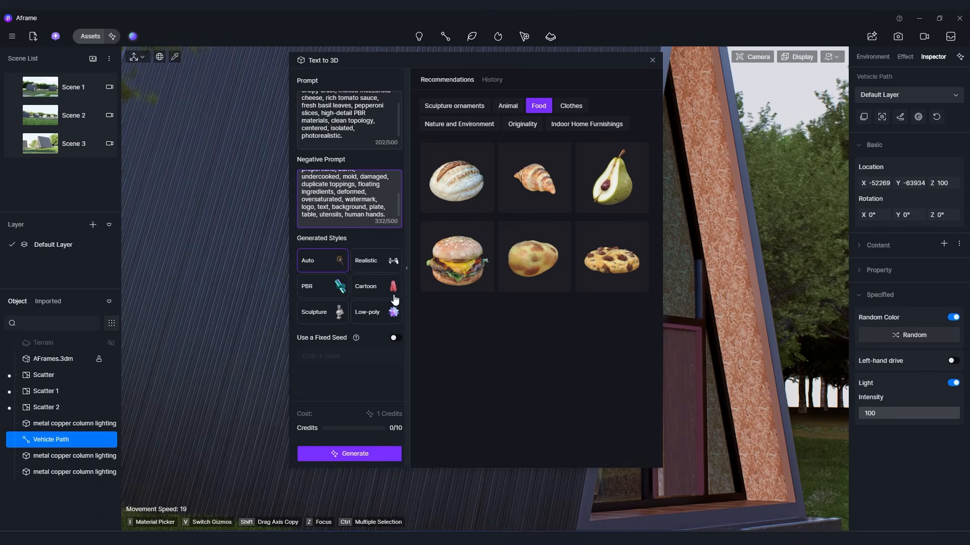
click(348, 455)
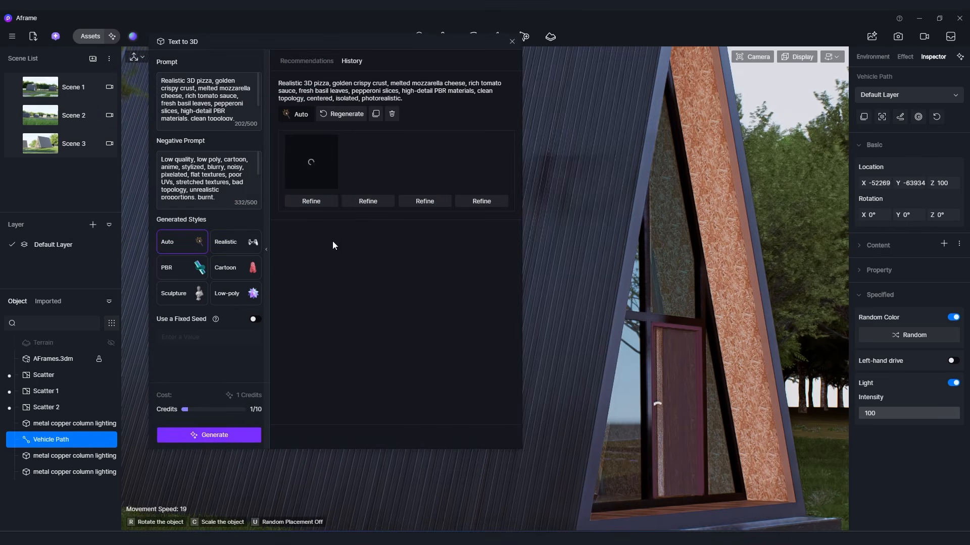
Place the generated pizza model on the grass in front of the A-frame cabin and adjust its placement.
right_drag(639, 359, 649, 422)
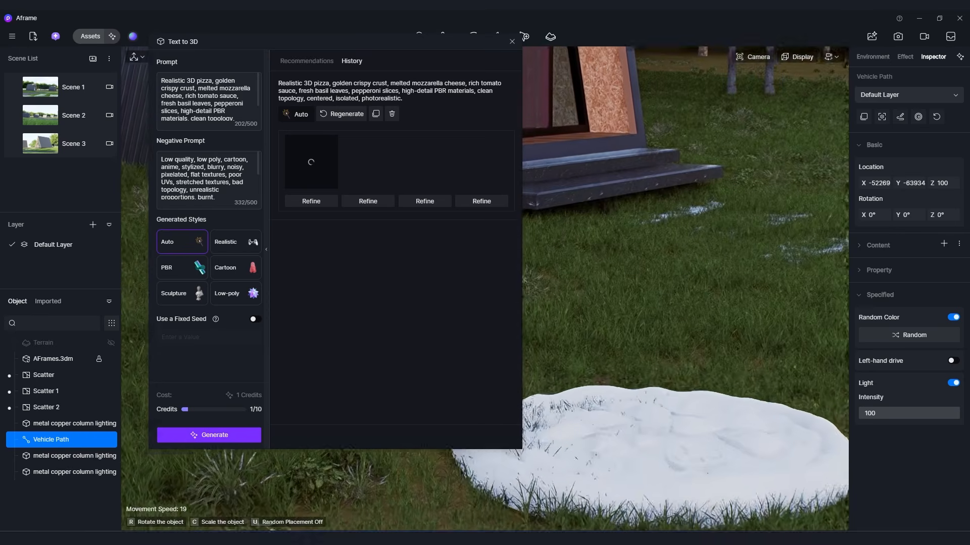
scroll(642, 359, down, 2)
click(672, 402)
right_drag(706, 356, 706, 371)
drag(709, 266, 710, 258)
right_drag(710, 258, 733, 343)
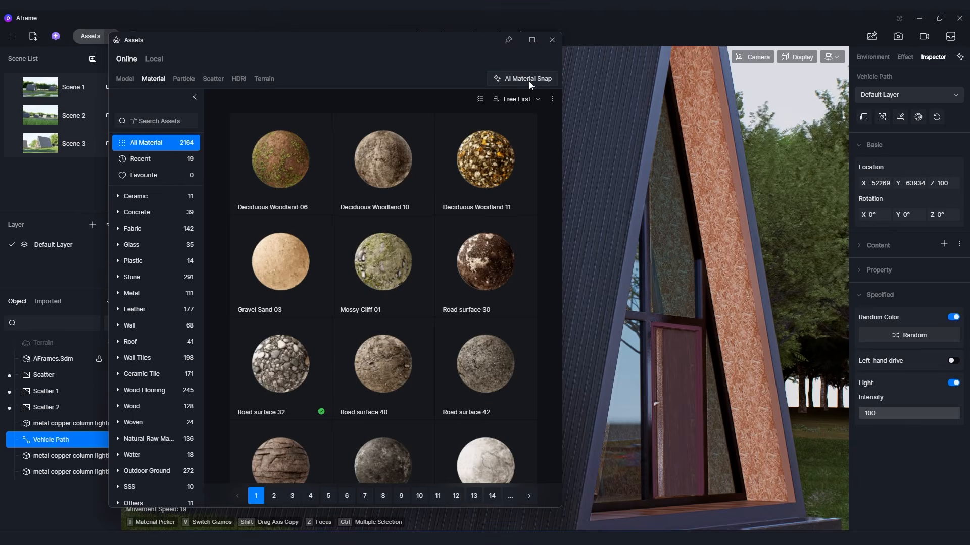
Generate a material with AI Material Snap from the marble side of the kitchen island in the reference image.
click(529, 81)
drag(661, 59, 639, 46)
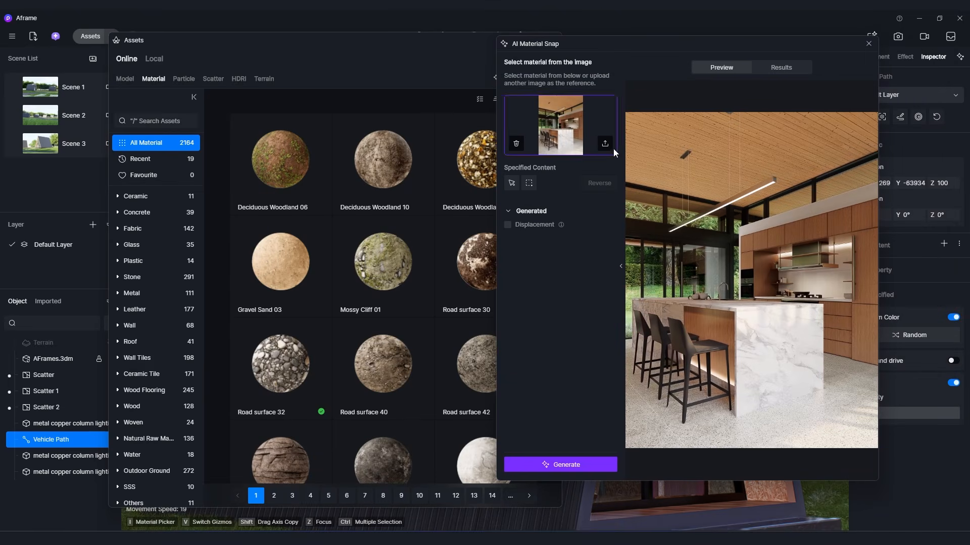
click(529, 184)
drag(788, 340, 749, 389)
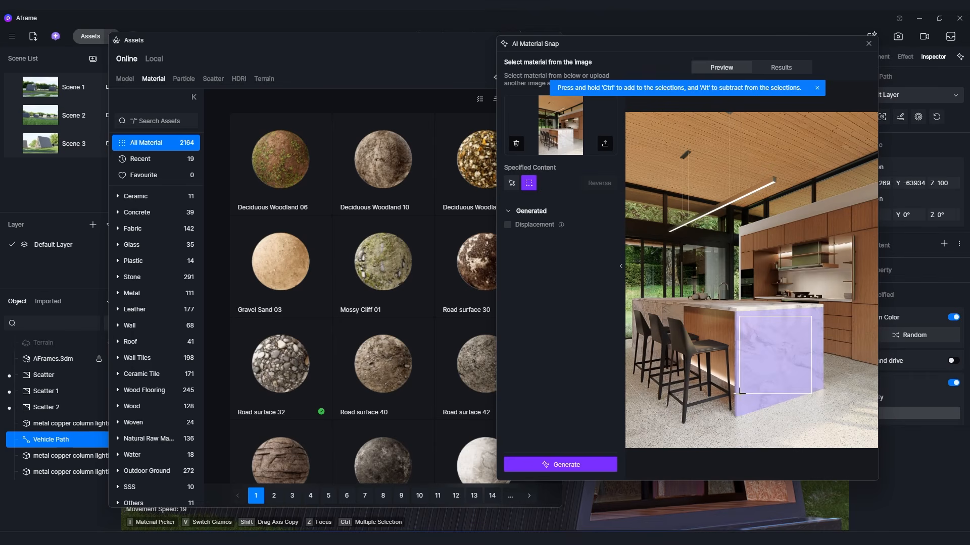
click(565, 465)
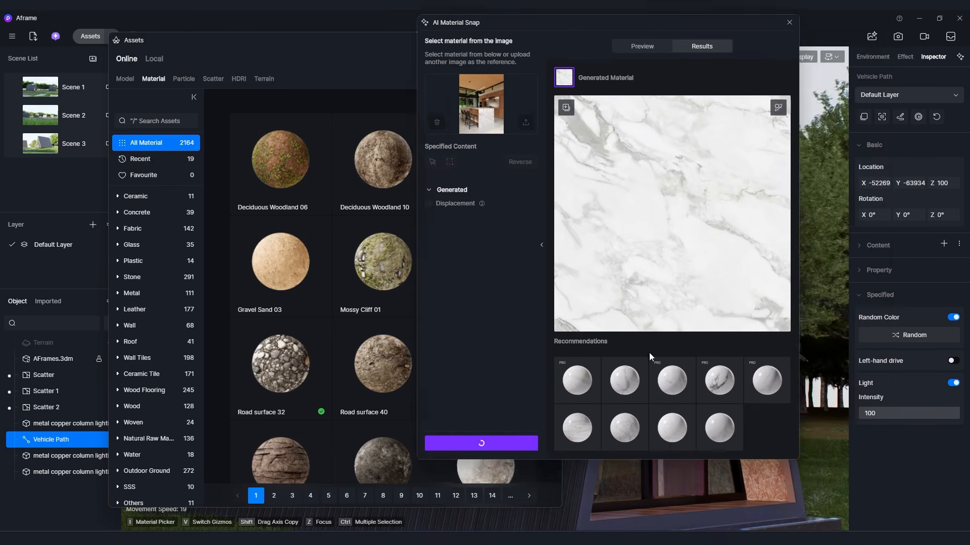
Preview the recommended marble materials one after another in the AI Material Snap results.
click(628, 385)
click(672, 385)
click(718, 384)
click(763, 386)
click(723, 430)
click(675, 429)
click(626, 429)
click(581, 427)
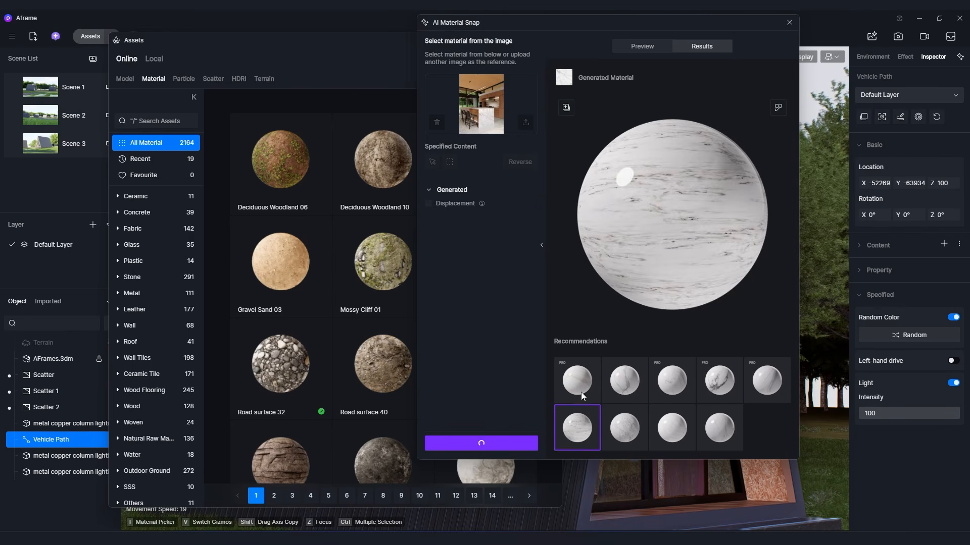
click(580, 392)
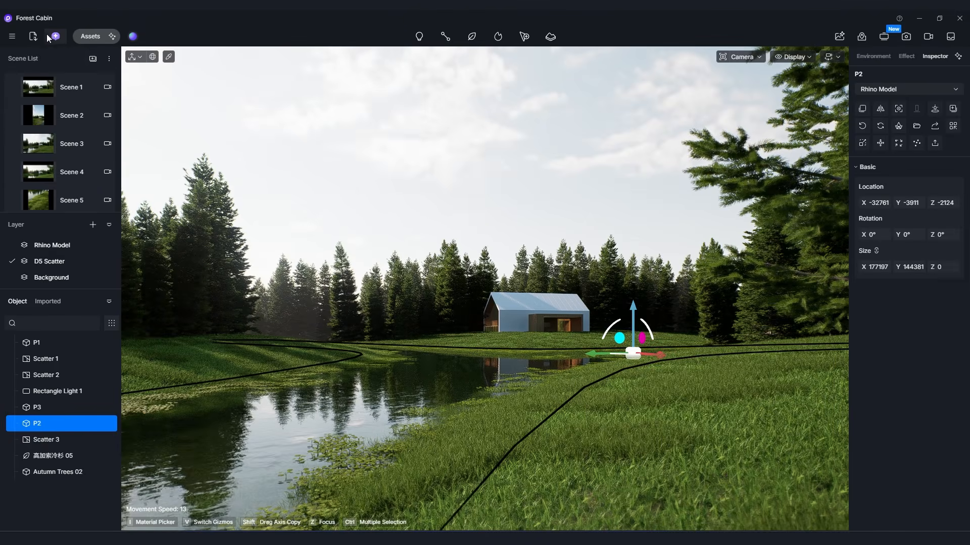
Open the AI Agent over the Forest Cabin scene and look through its suggested tools and questions.
click(55, 38)
drag(697, 66, 689, 68)
scroll(734, 231, down, 1)
scroll(732, 293, up, 1)
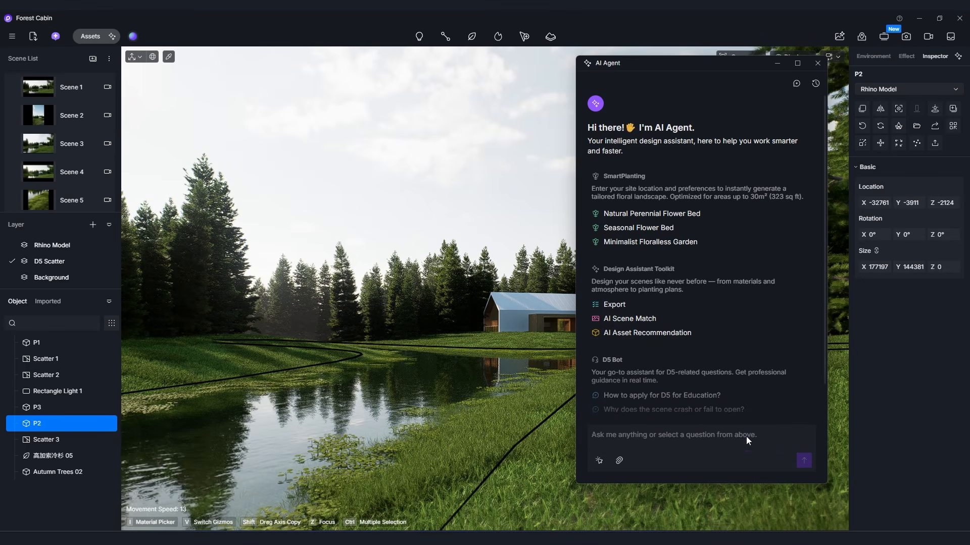
Ask the AI Agent "How to apply for D5 for Education?", review the answer, and return to its start page.
scroll(742, 316, down, 1)
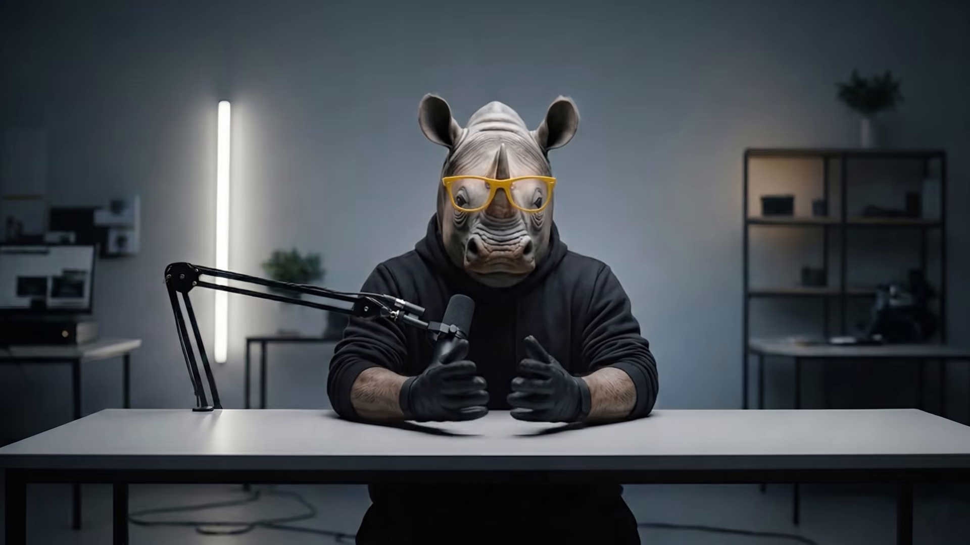
click(688, 368)
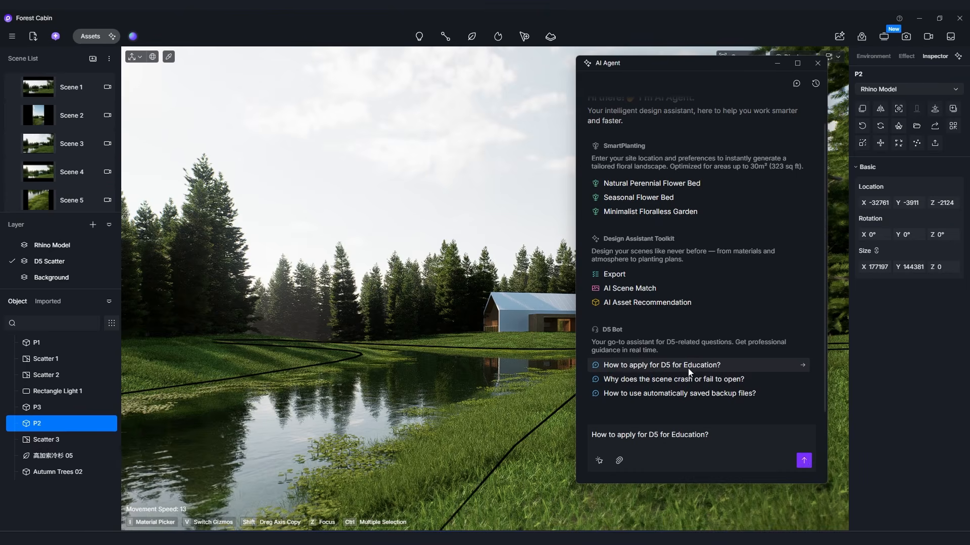
click(803, 460)
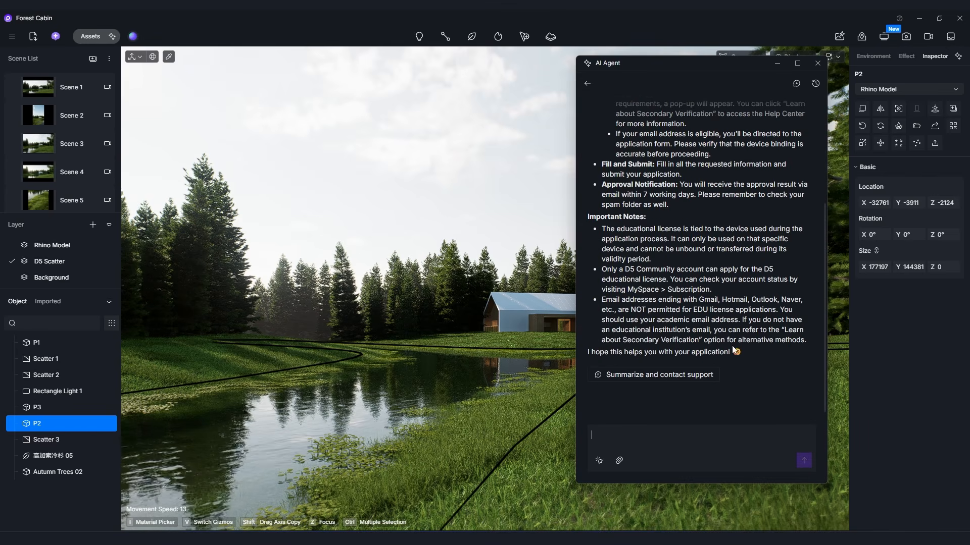
scroll(733, 350, up, 10)
click(587, 83)
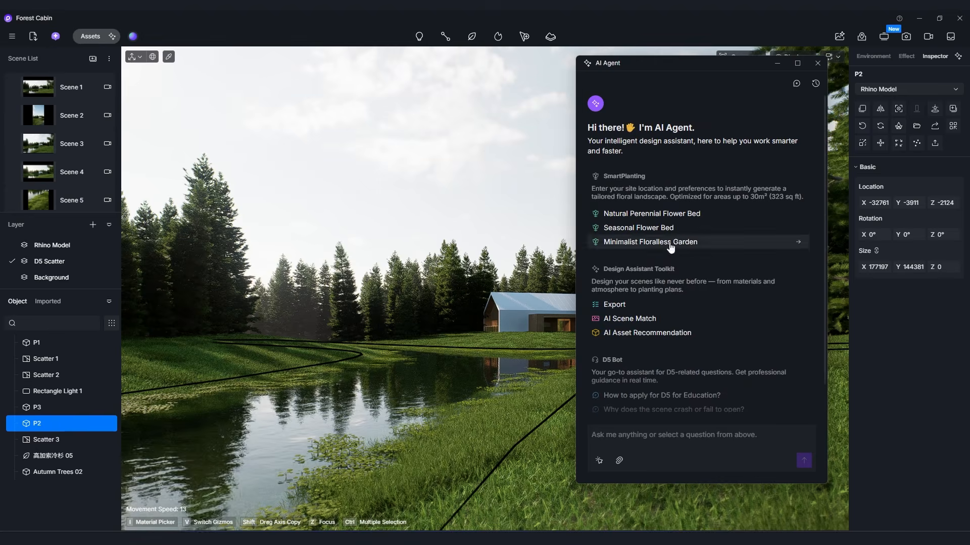
scroll(714, 271, down, 1)
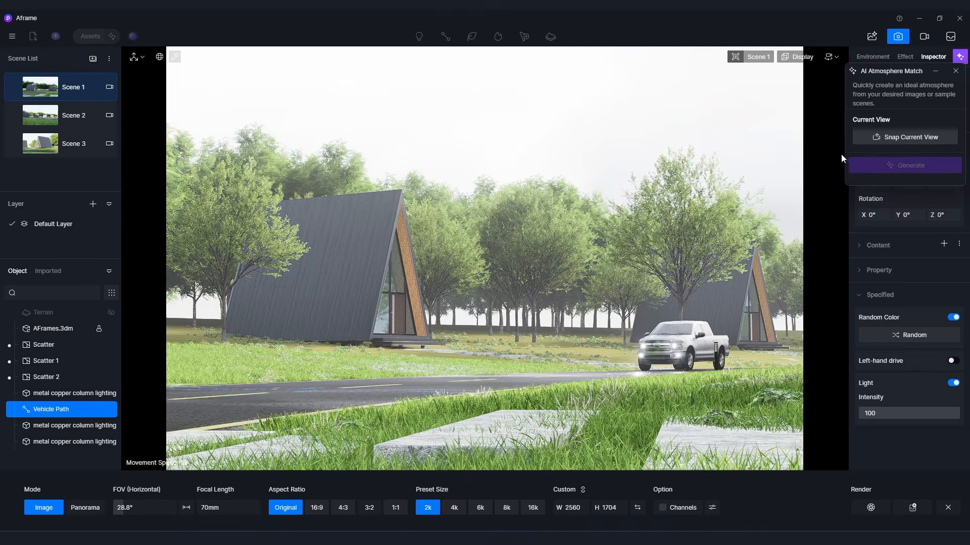
Match the A-frame scene's atmosphere to the uploaded house photo with AI Atmosphere Match, using the current view, and lower the effect strength.
click(902, 134)
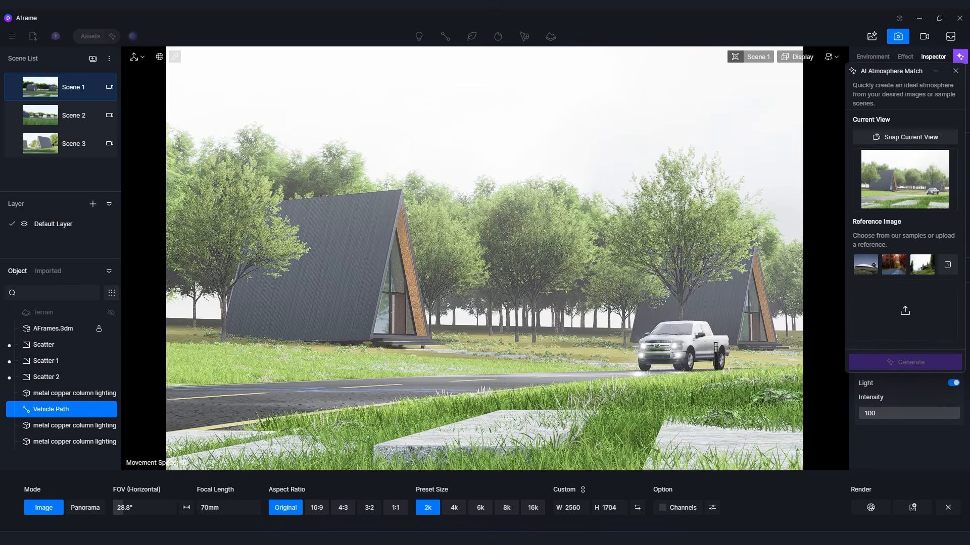
click(880, 304)
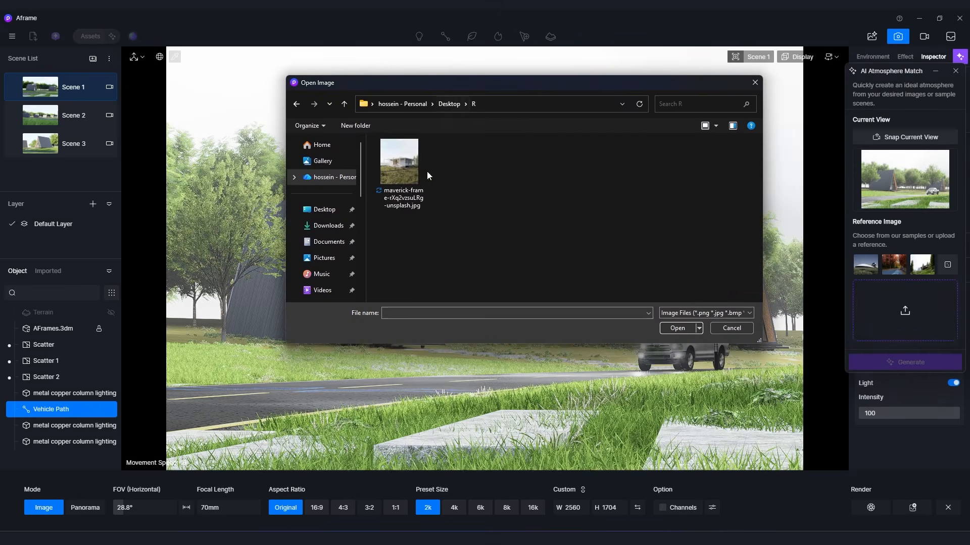
double_click(409, 177)
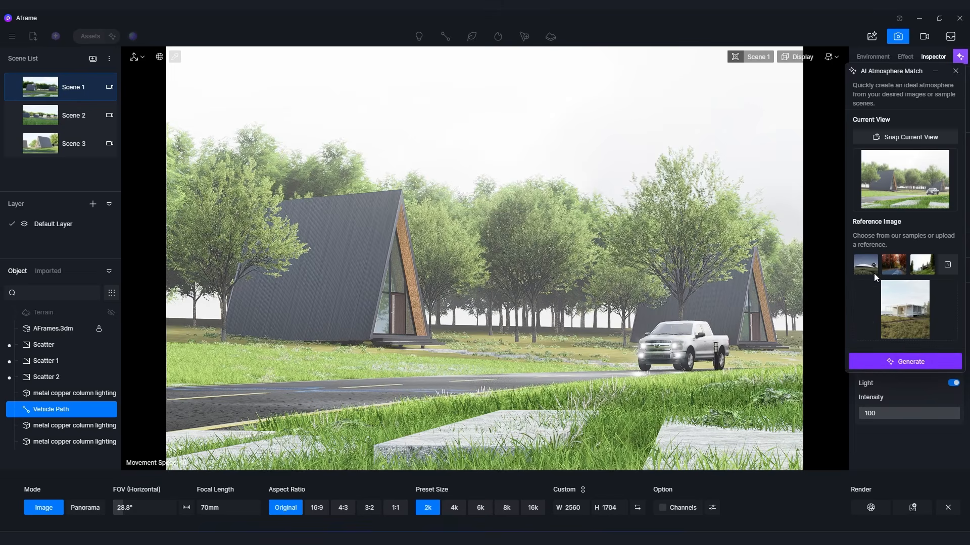
click(897, 361)
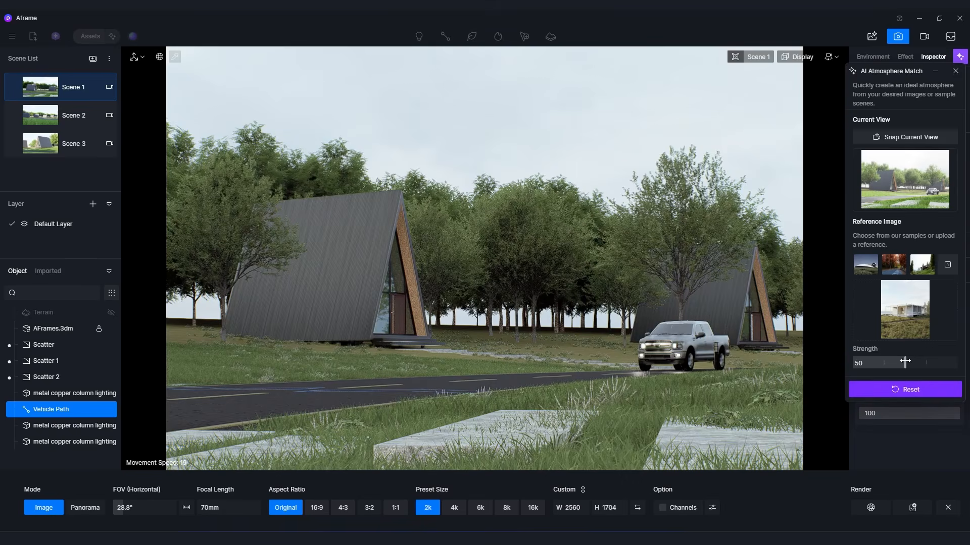
mouse_move(912, 369)
mouse_down()
mouse_move(948, 369)
mouse_move(852, 370)
mouse_move(965, 370)
mouse_move(844, 361)
mouse_move(895, 365)
mouse_up()
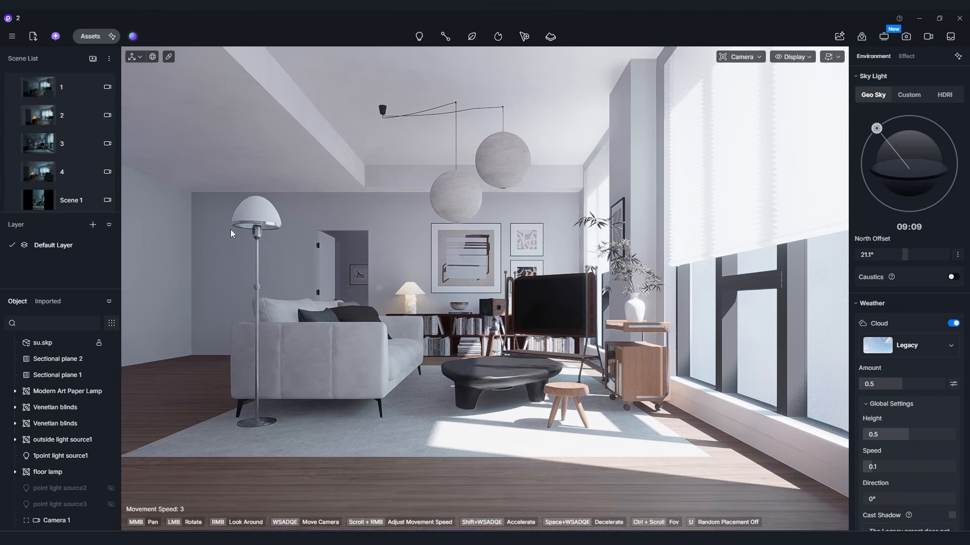
View saved scene 3 of the living room, followed by scene 2.
click(59, 137)
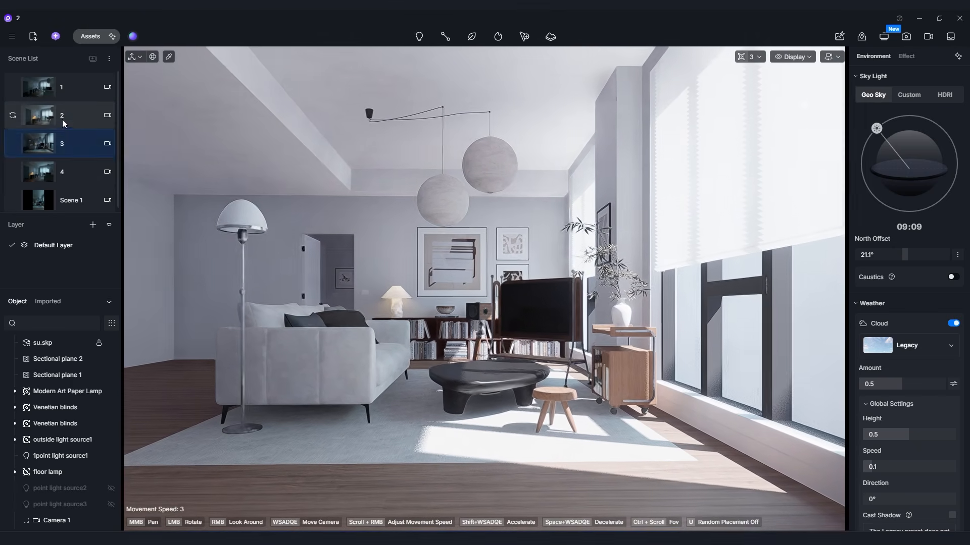
click(63, 119)
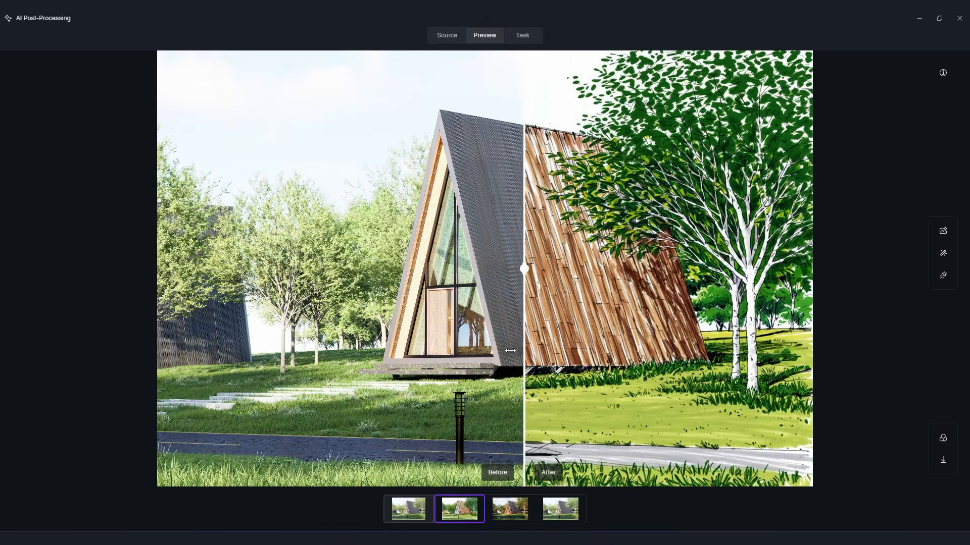
Compare the original A-frame render with its hand-drawn version, inspect the cabin closely, and close AI Post-Processing.
mouse_move(347, 348)
mouse_down()
mouse_move(444, 346)
mouse_move(175, 338)
mouse_up()
scroll(448, 297, up, 2)
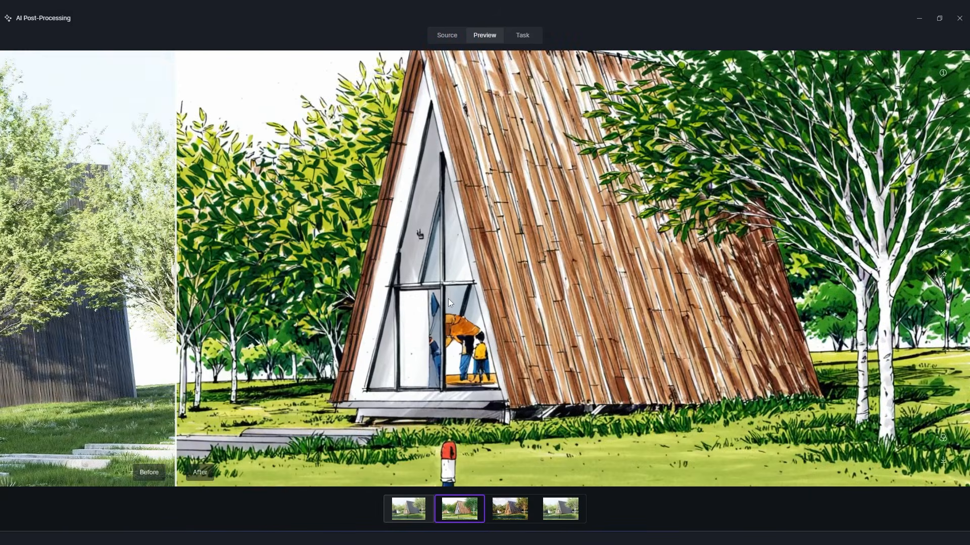
scroll(448, 299, down, 2)
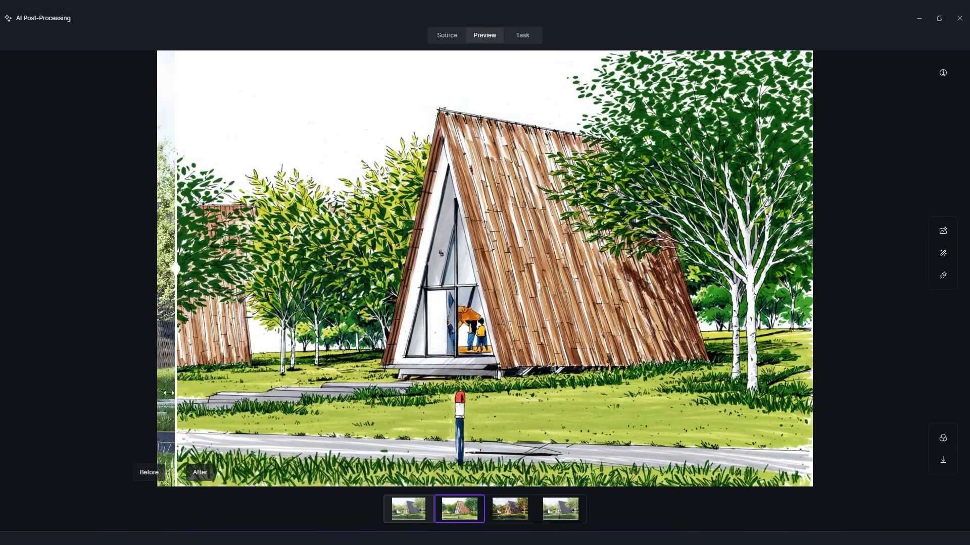
drag(169, 393, 292, 393)
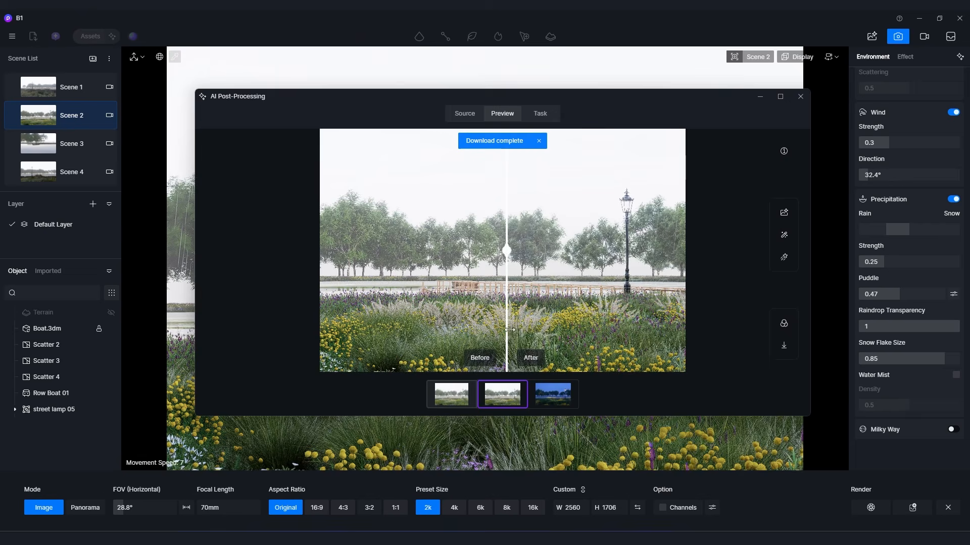
mouse_move(509, 330)
mouse_down()
mouse_move(642, 335)
mouse_move(392, 342)
mouse_move(495, 348)
mouse_move(511, 333)
mouse_move(625, 334)
mouse_move(382, 337)
mouse_move(522, 337)
mouse_move(500, 338)
mouse_up()
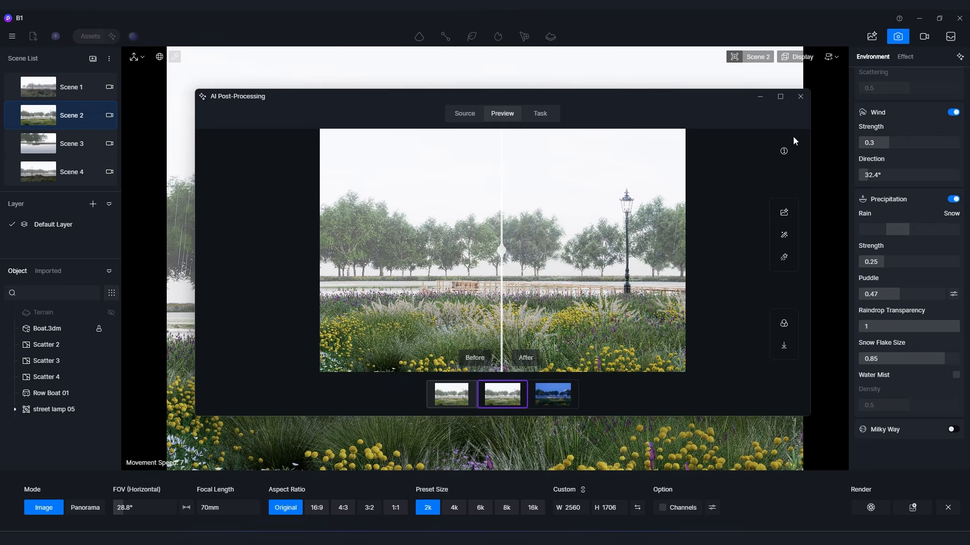
click(801, 97)
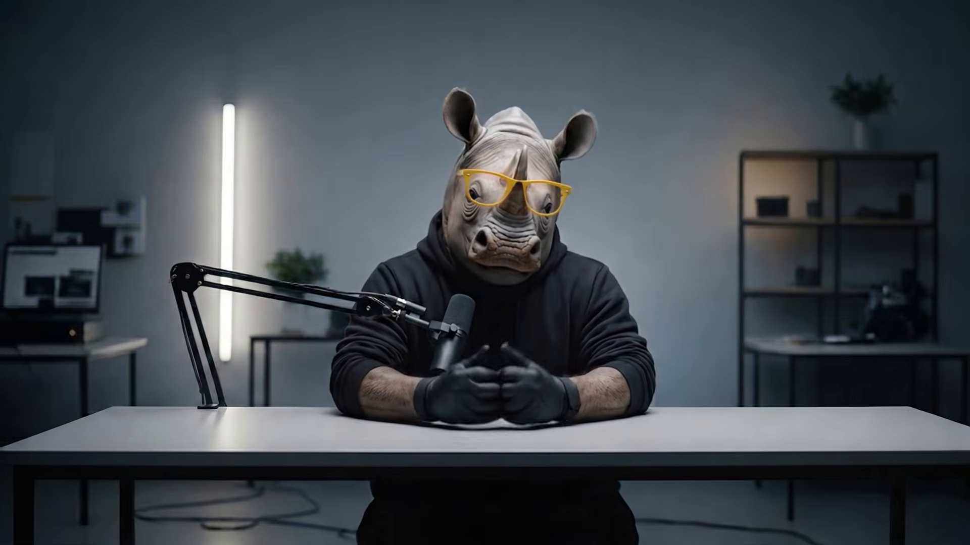
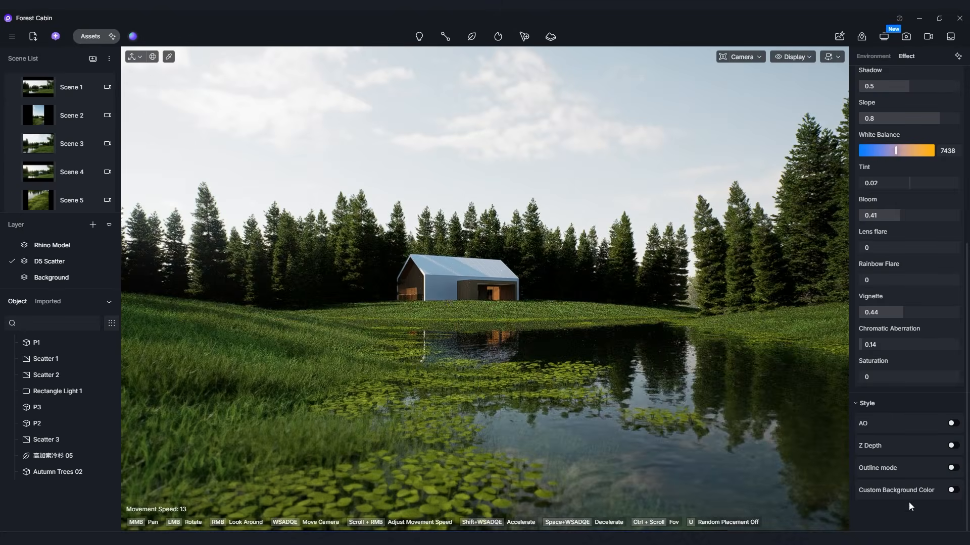
Review the Forest Cabin scene's style effects and its sky, sun and weather settings, including fog.
click(952, 492)
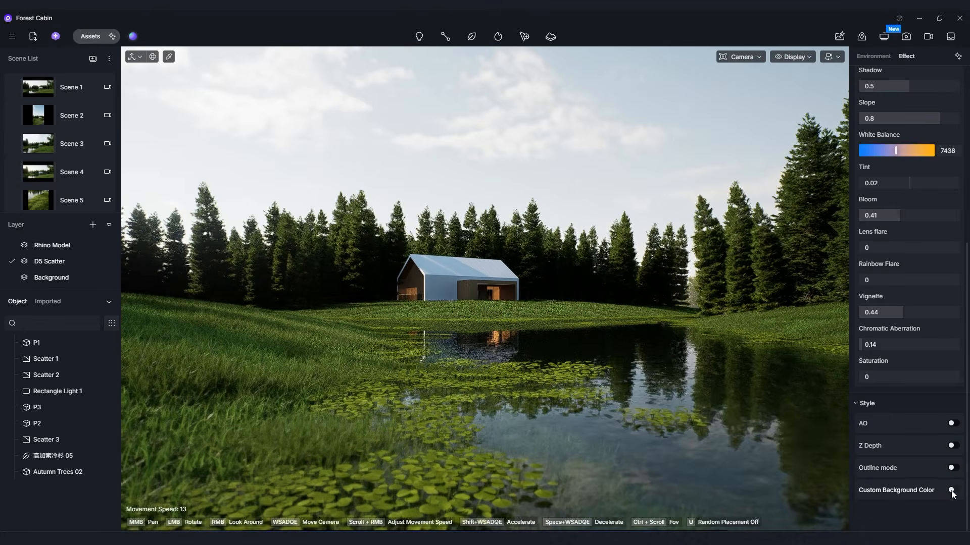
scroll(924, 415, up, 3)
scroll(923, 413, up, 5)
click(873, 57)
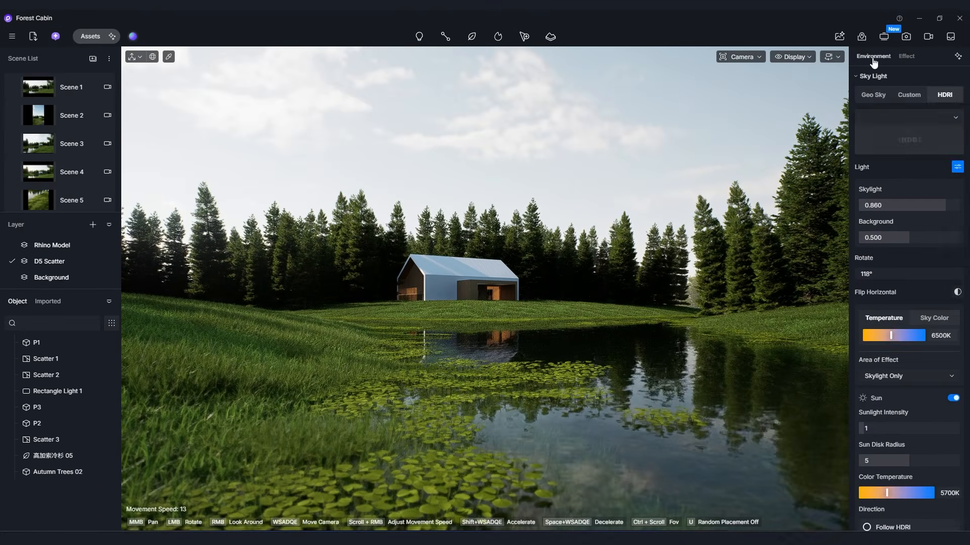
scroll(909, 261, down, 9)
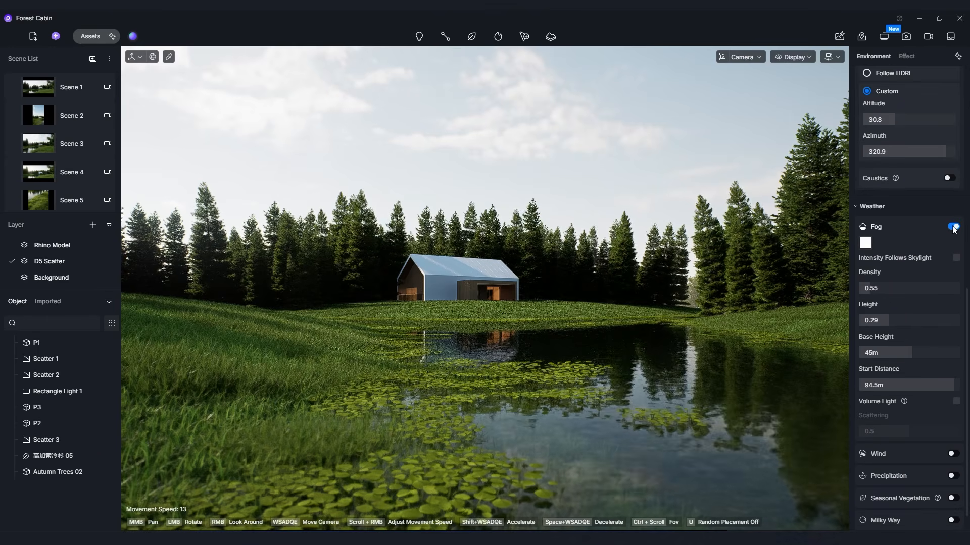
View saved Scene 3 without the couple selected, and check the render queue.
click(71, 139)
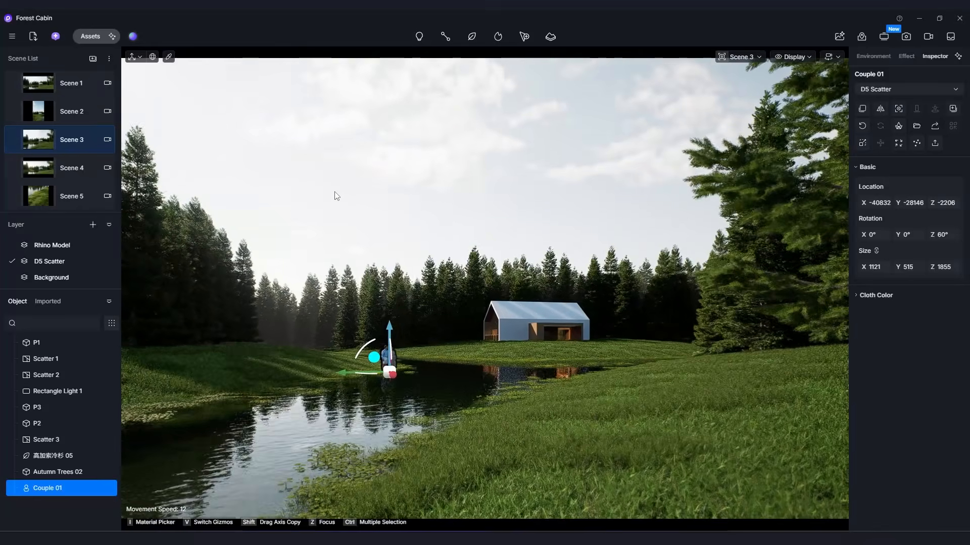
click(336, 193)
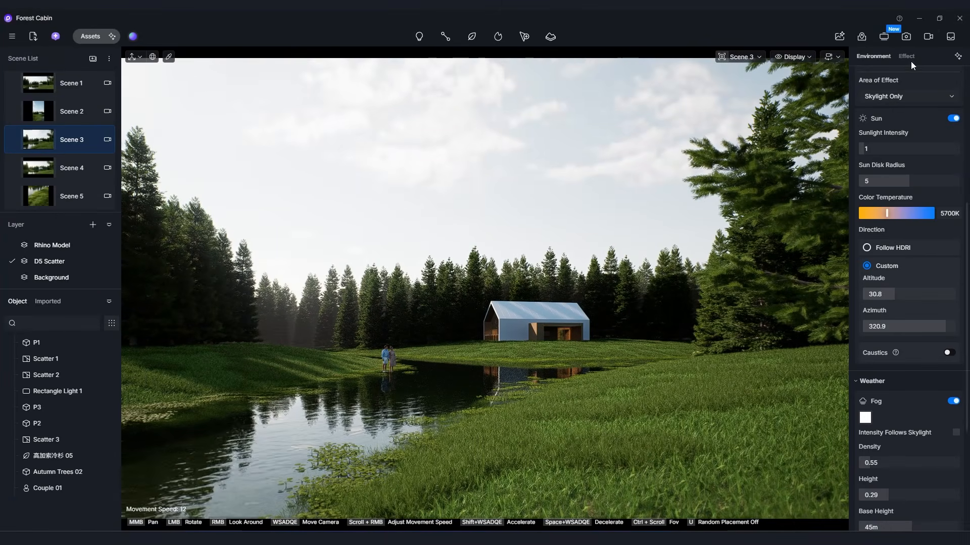
click(948, 41)
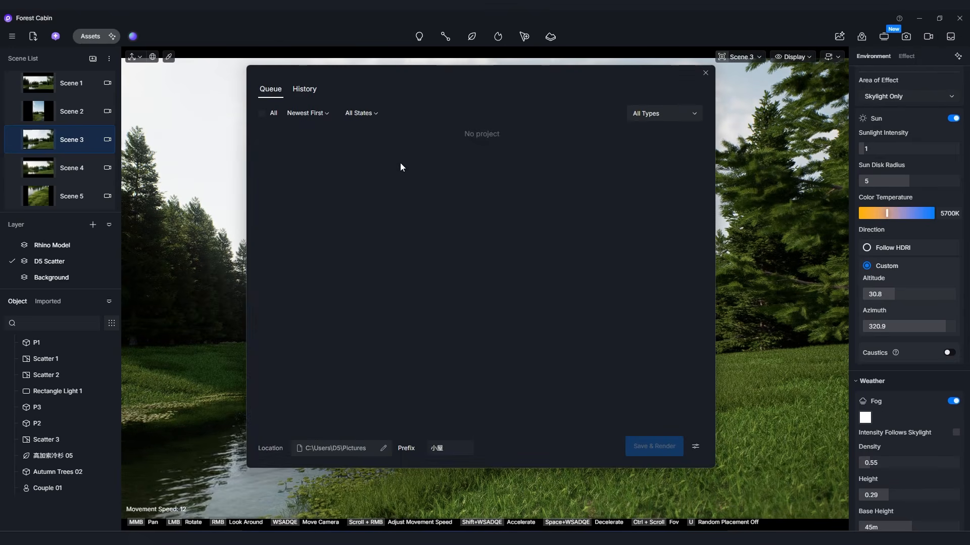
click(704, 73)
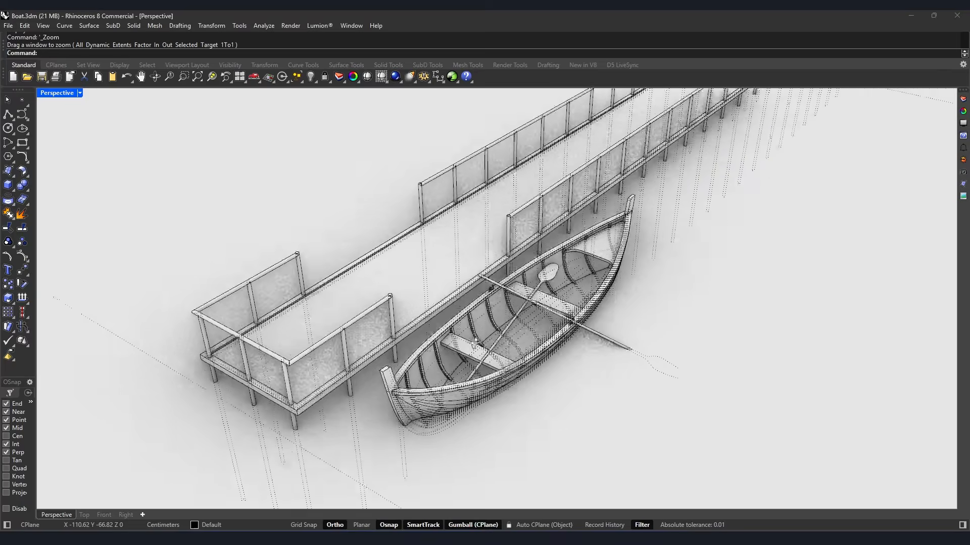
Inspect the rowing boat and pier model in Rhino and in its D5 Render LiveSync scene.
right_drag(475, 342, 525, 268)
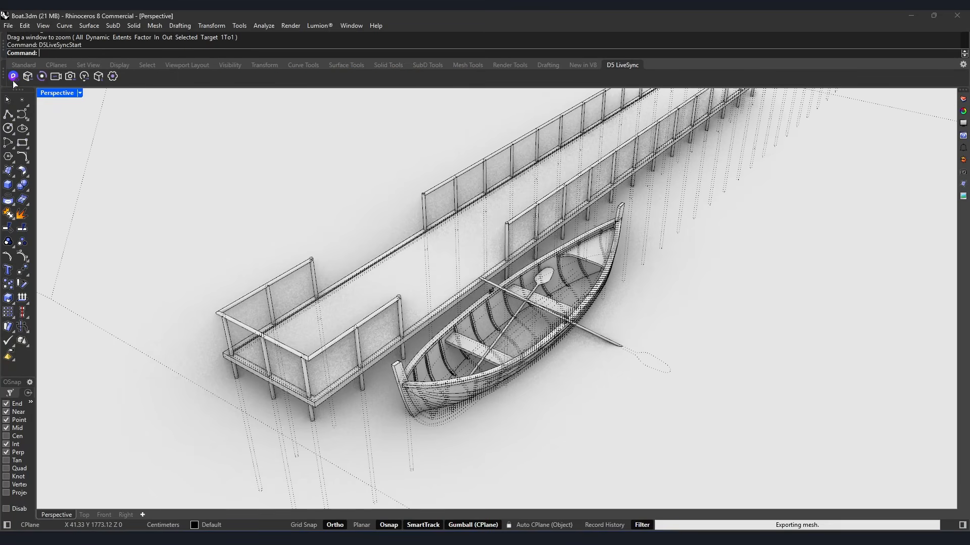
right_drag(501, 383, 485, 380)
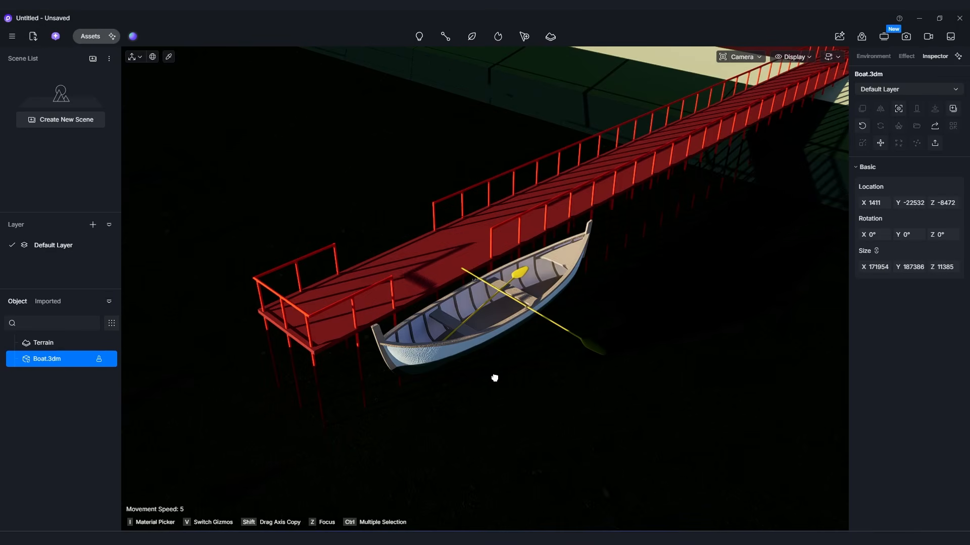
middle_drag(495, 378, 502, 371)
right_drag(502, 371, 606, 313)
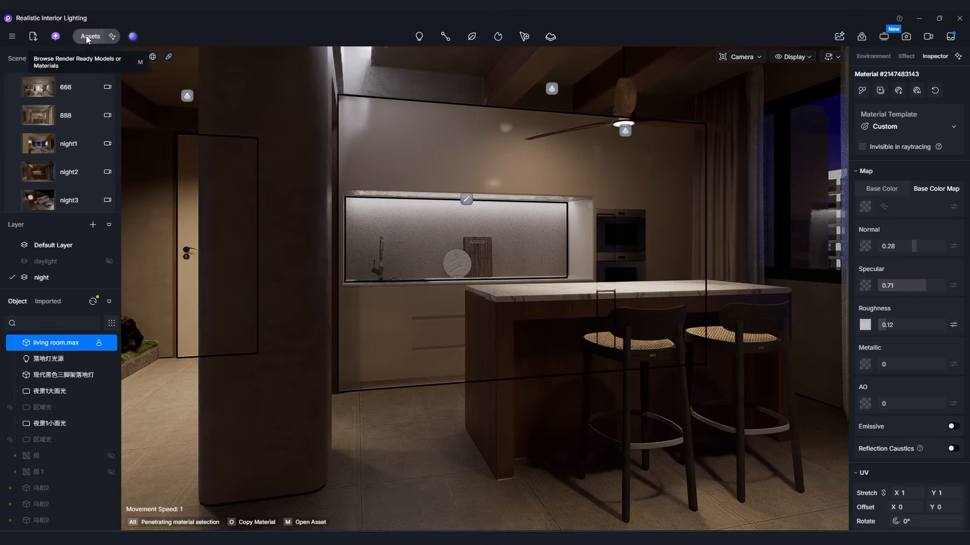
Apply the Hermes Grey Seamless Marble from the library's stone materials to the kitchen island.
click(86, 35)
click(28, 191)
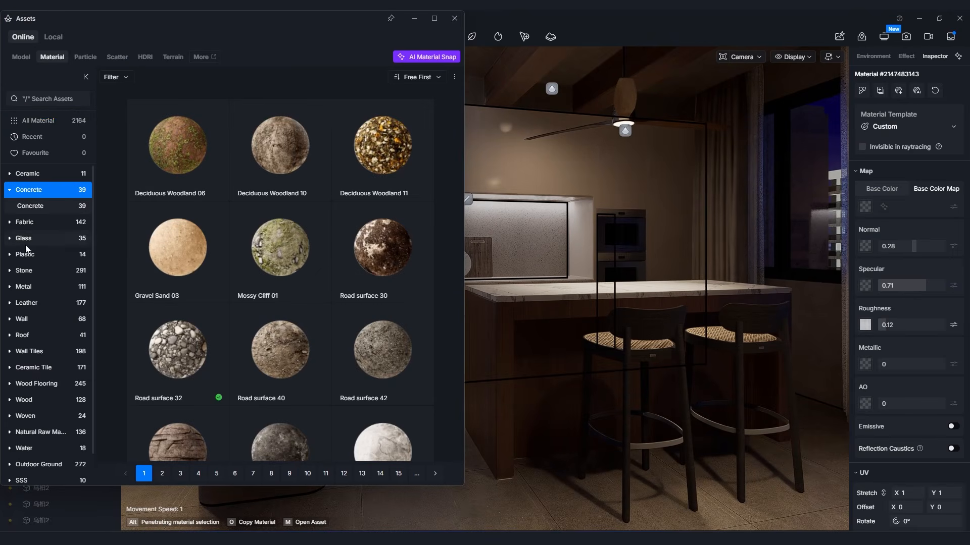
click(24, 270)
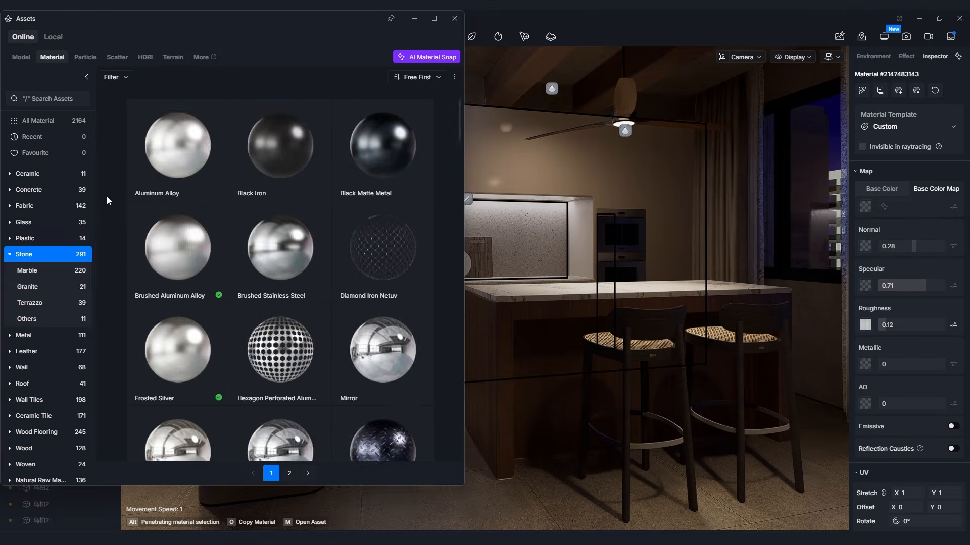
scroll(287, 301, down, 2)
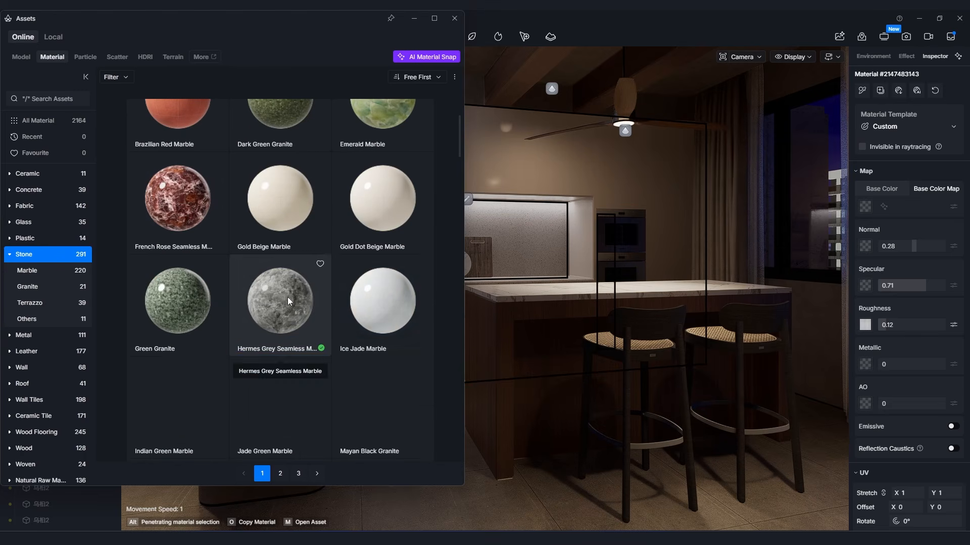
drag(289, 321, 508, 356)
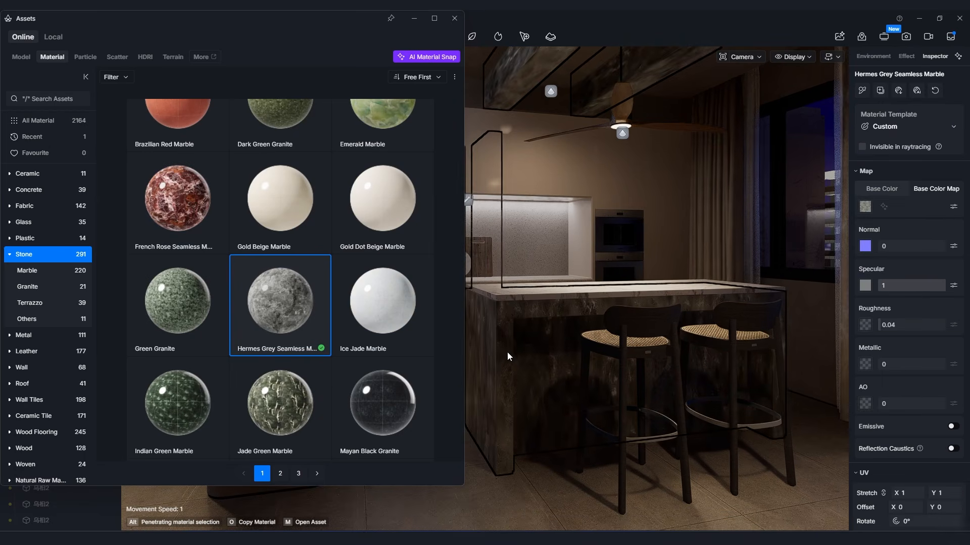
click(454, 19)
Turn on Triplanar mapping for the kitchen island's marble and check it from another angle.
scroll(933, 417, down, 3)
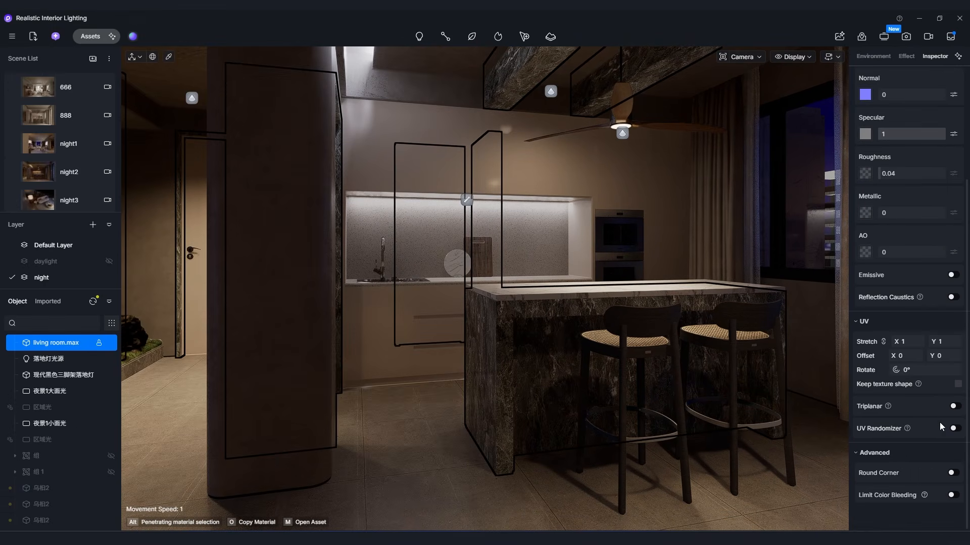
click(954, 407)
right_drag(484, 288, 353, 230)
key(d)
key(s)
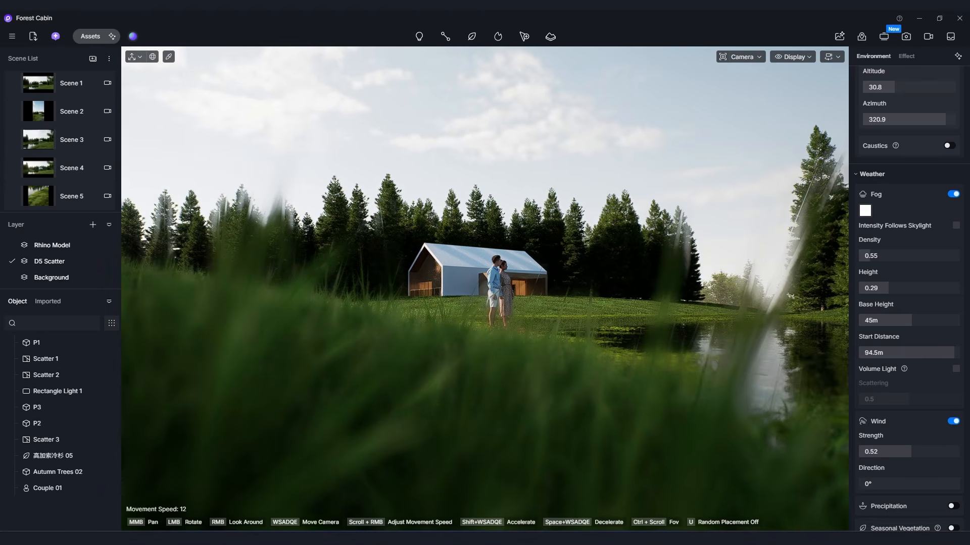
Examine the couple, the pond reflections and the cabin in the Forest Cabin scene from several viewpoints.
key(w)
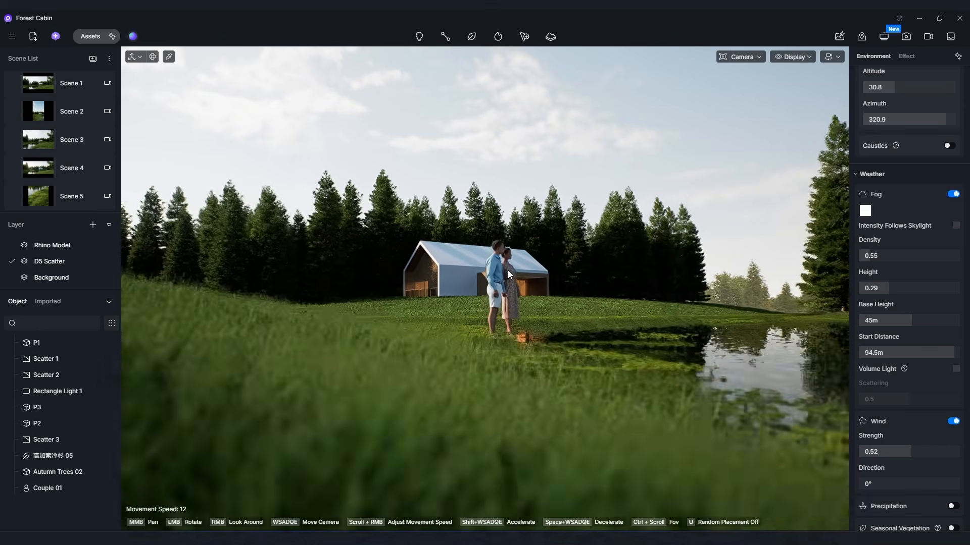
key(w)
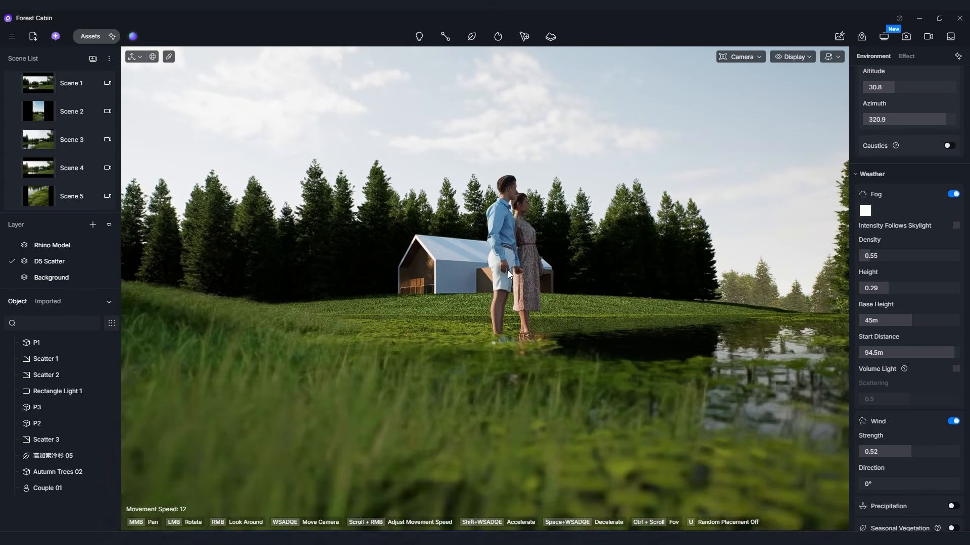
key(s)
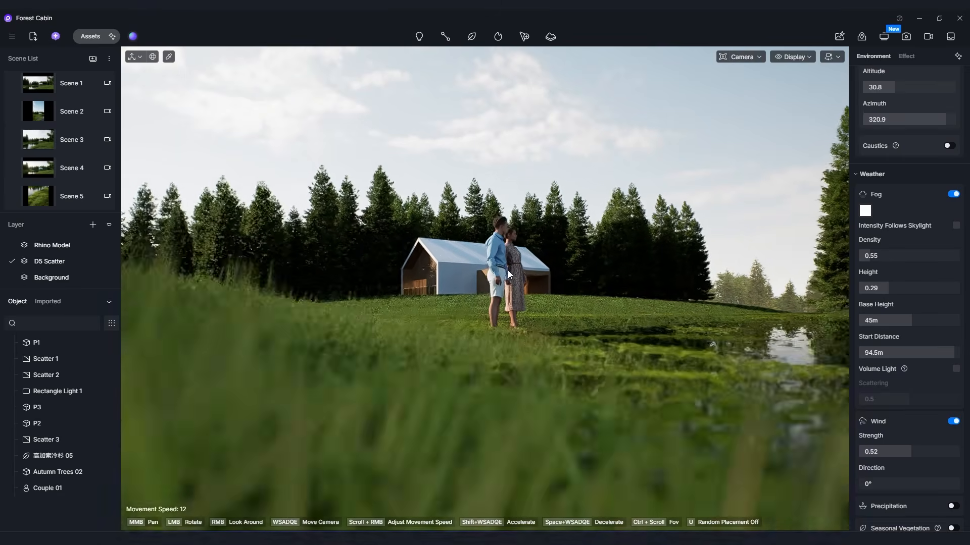
key(w)
mouse_move(508, 275)
right_down()
mouse_move(691, 275)
mouse_move(511, 276)
right_up()
key(d)
key(d)
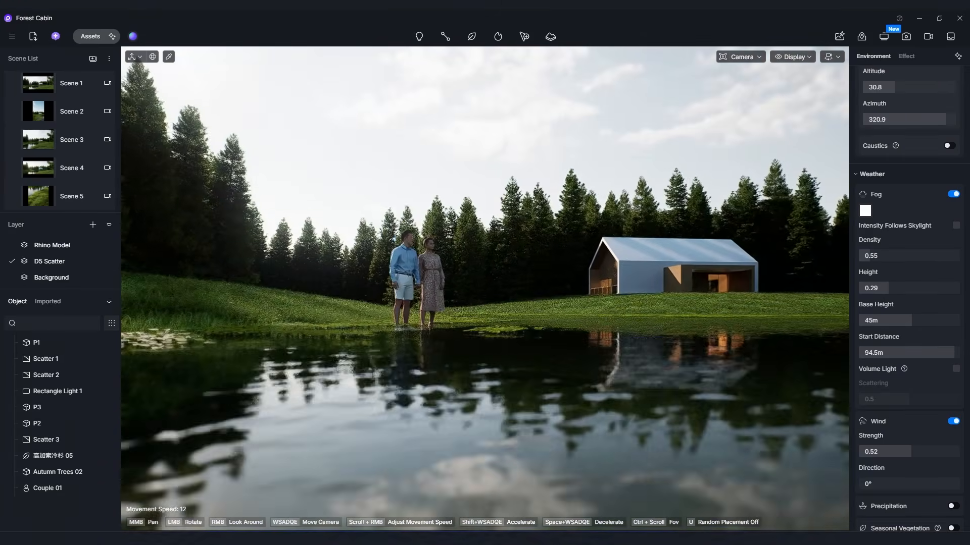
key(q)
key(e)
right_drag(510, 275, 631, 297)
key(e)
key(s)
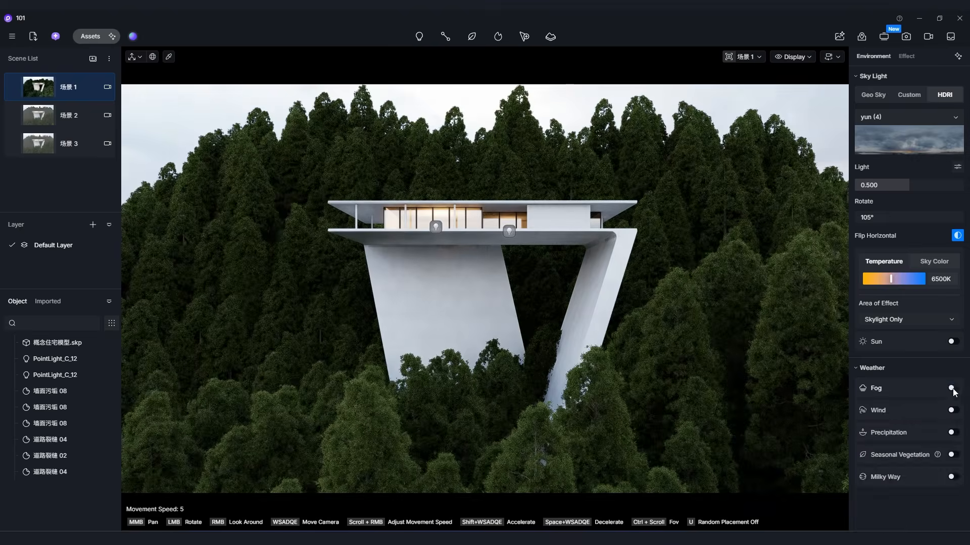
Enable fog around the cantilevered forest house with density 0.46, height 0.1 and base height 830 m.
click(952, 389)
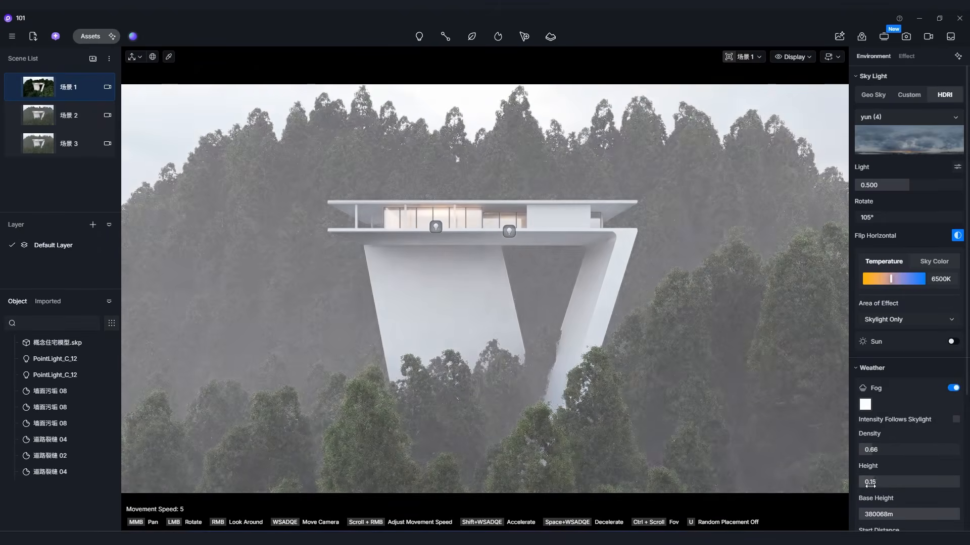
drag(870, 485, 865, 485)
drag(875, 450, 873, 450)
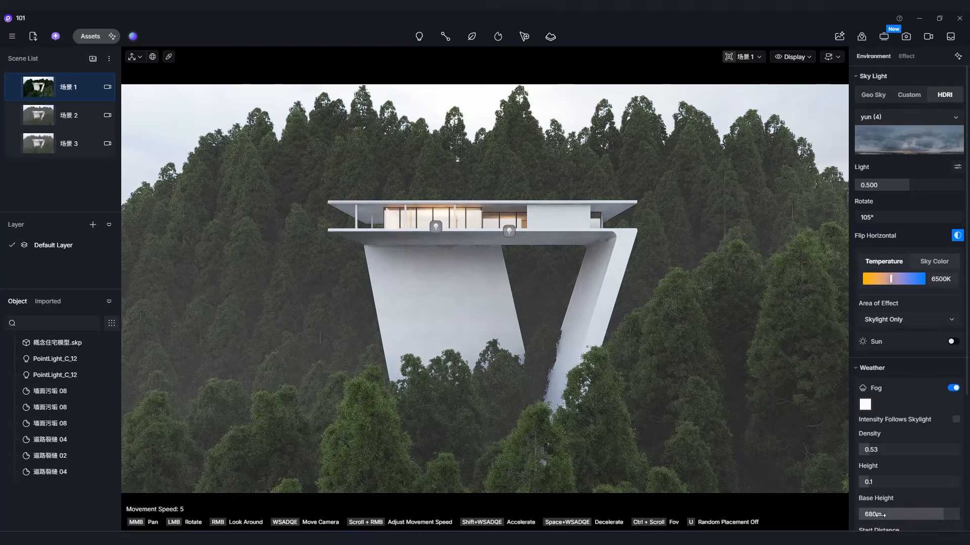
drag(949, 513, 944, 514)
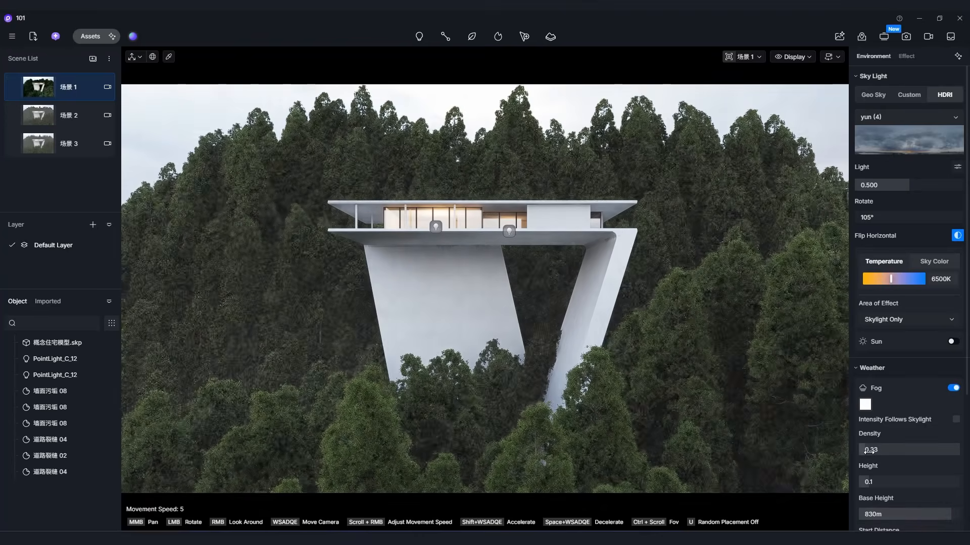
scroll(947, 470, down, 3)
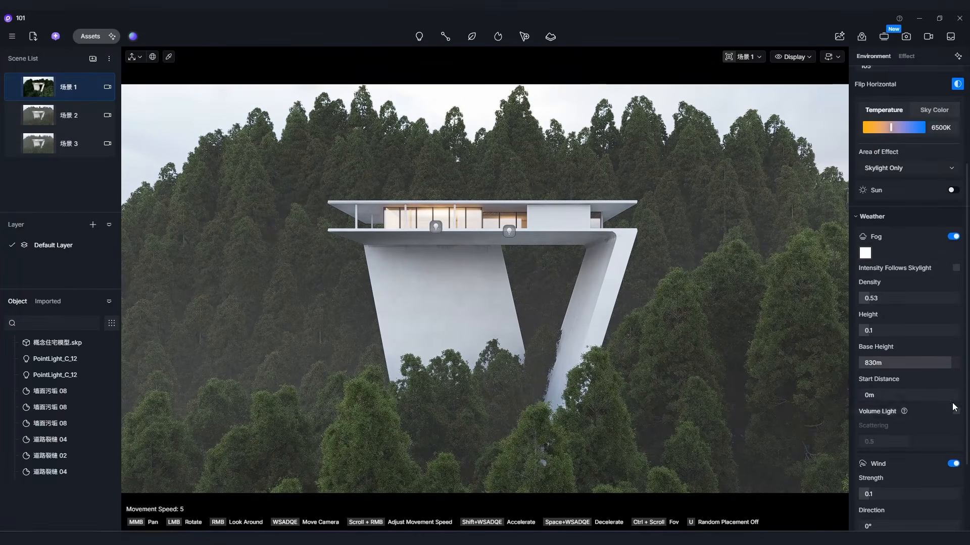
scroll(918, 426, down, 2)
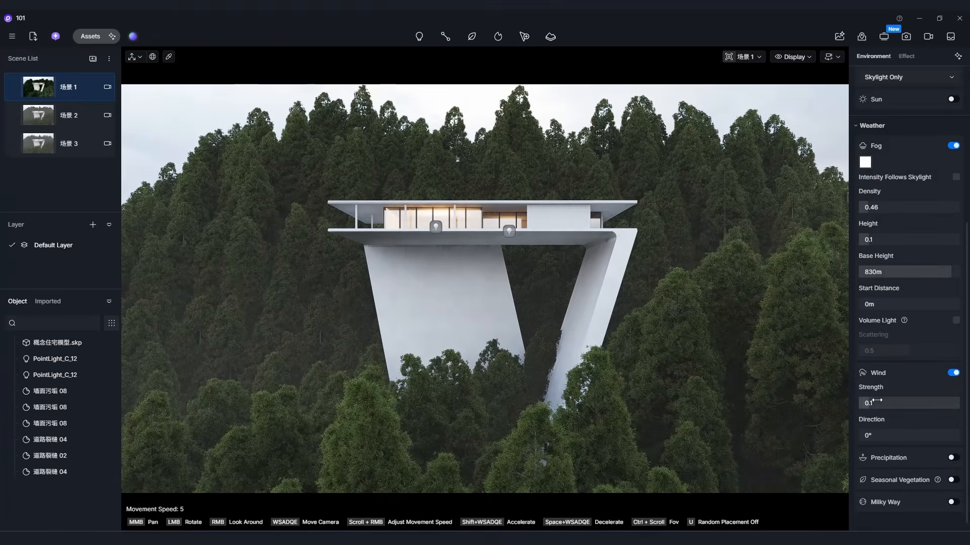
Turn off wind, enable precipitation and shift it fully from rain to snow.
click(953, 373)
click(953, 395)
scroll(939, 404, down, 2)
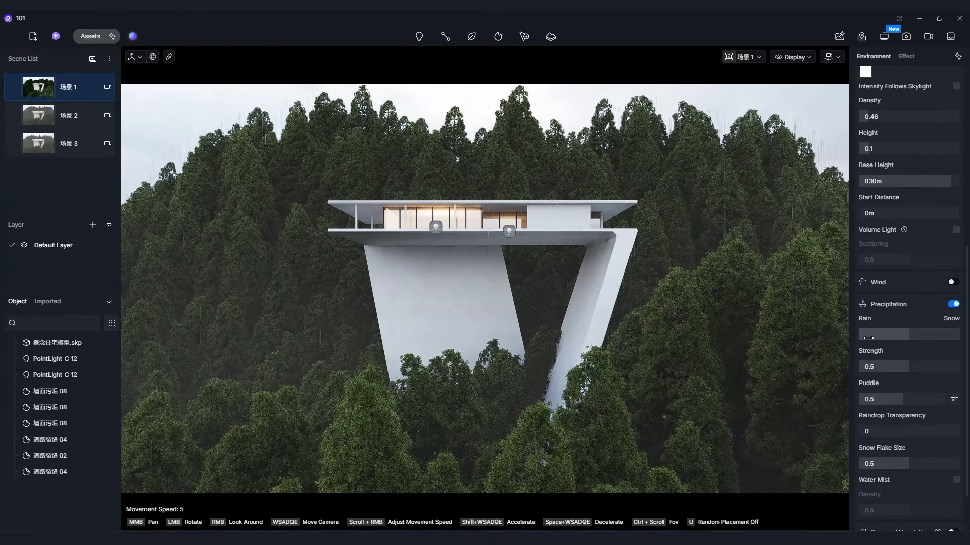
drag(938, 338, 966, 338)
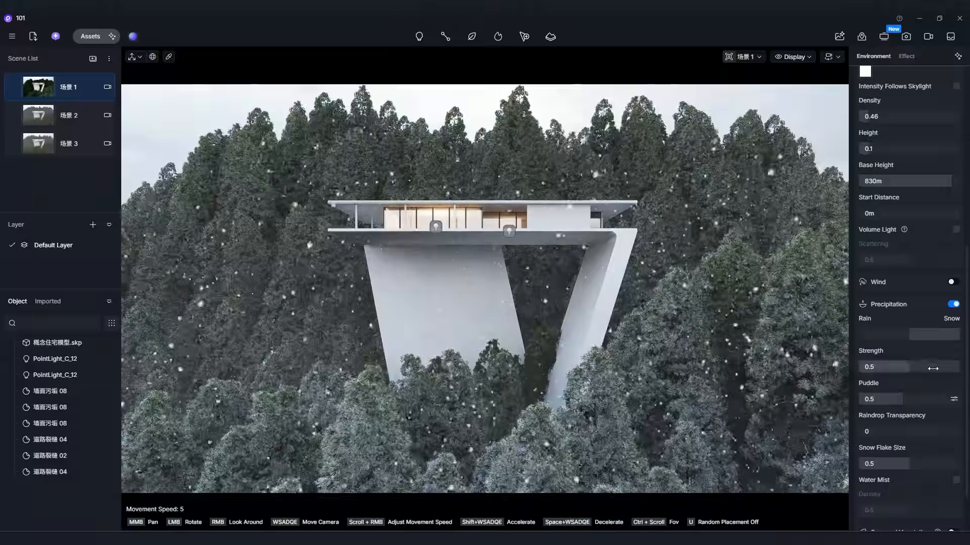
Reduce the snowfall strength and the snow mix, set Puddle to 1, and inspect the snowy trees.
drag(904, 368, 950, 408)
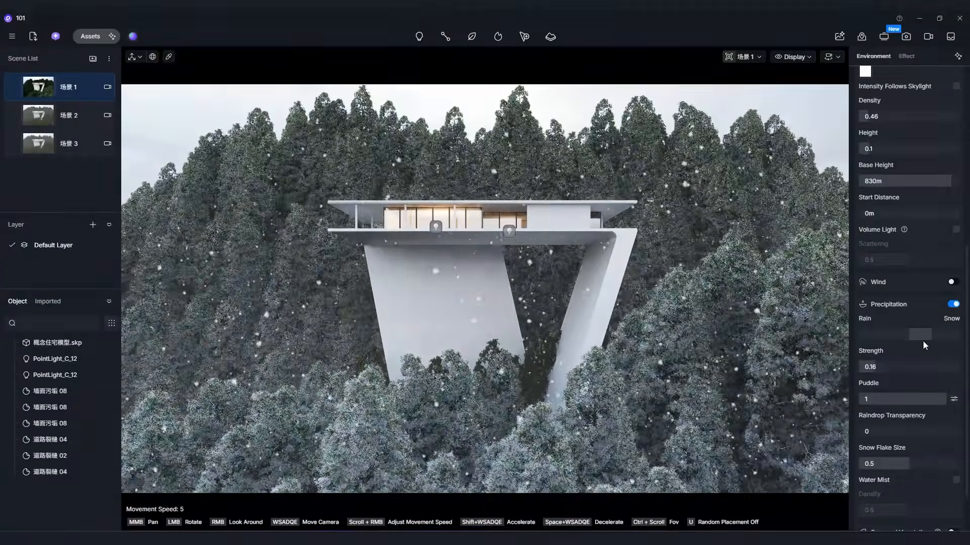
drag(872, 367, 859, 369)
right_drag(576, 429, 580, 405)
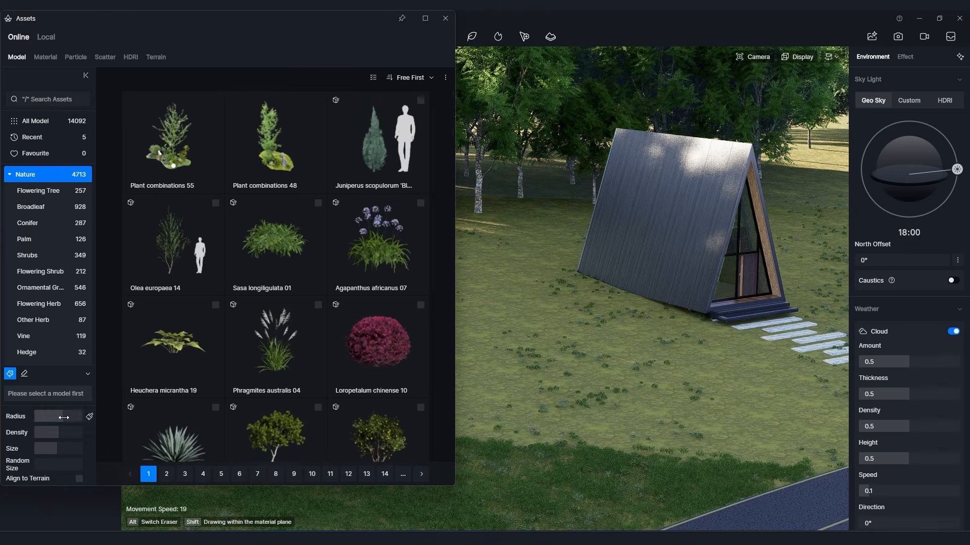
Paint Ilex vomitoria 03 trees from the Broadleaf models onto the grass beside the A-frame cabin.
key(s)
key(a)
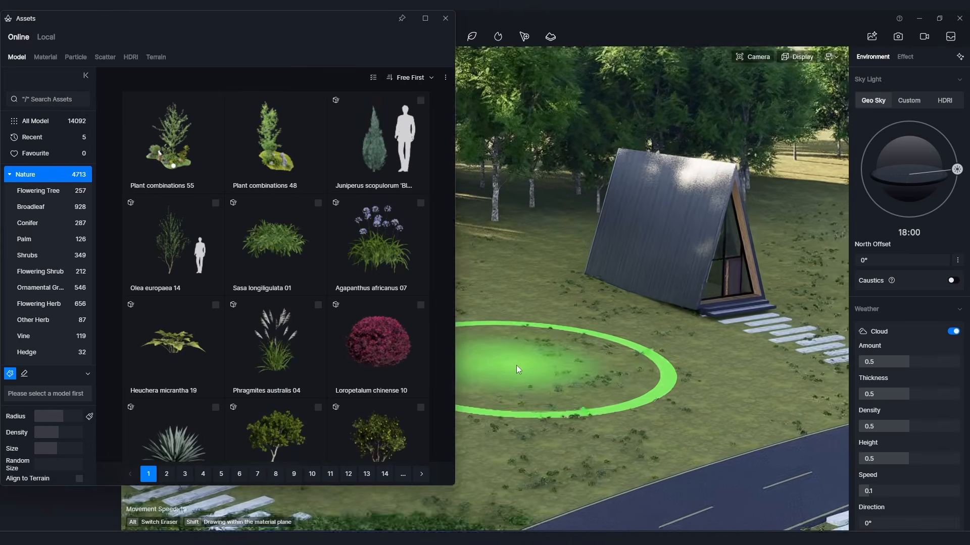
click(79, 478)
click(79, 479)
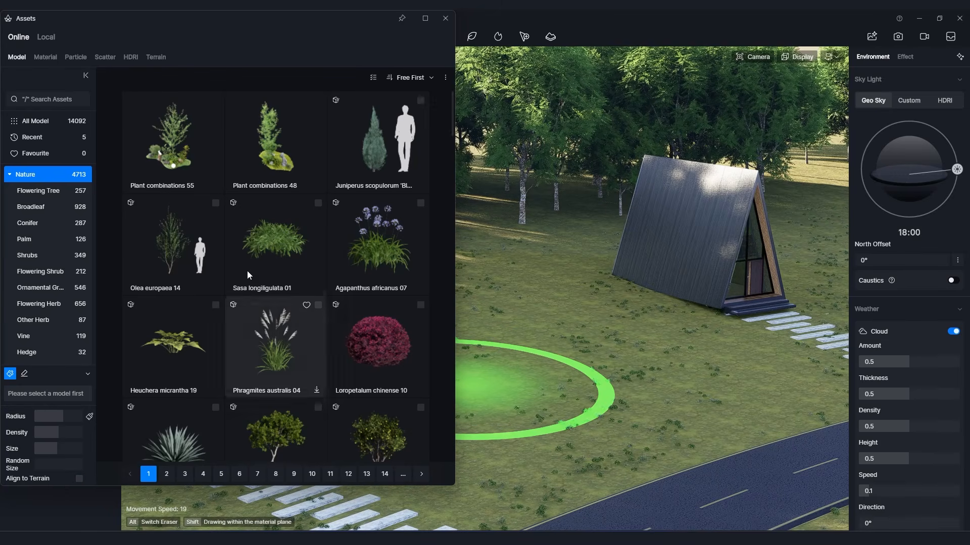
scroll(199, 289, down, 3)
click(40, 190)
click(40, 207)
scroll(273, 273, down, 3)
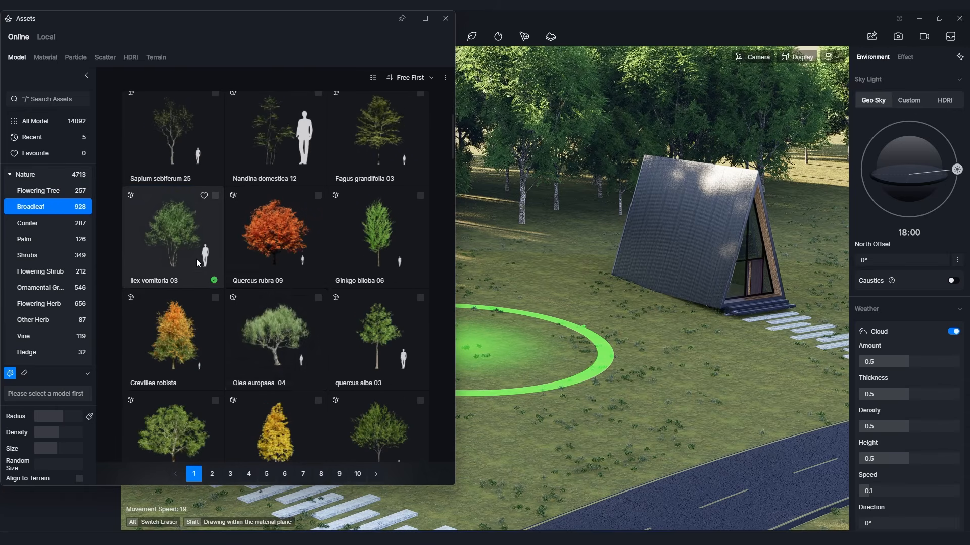
click(173, 234)
click(535, 360)
mouse_move(492, 360)
right_down()
mouse_move(369, 349)
mouse_move(550, 350)
right_up()
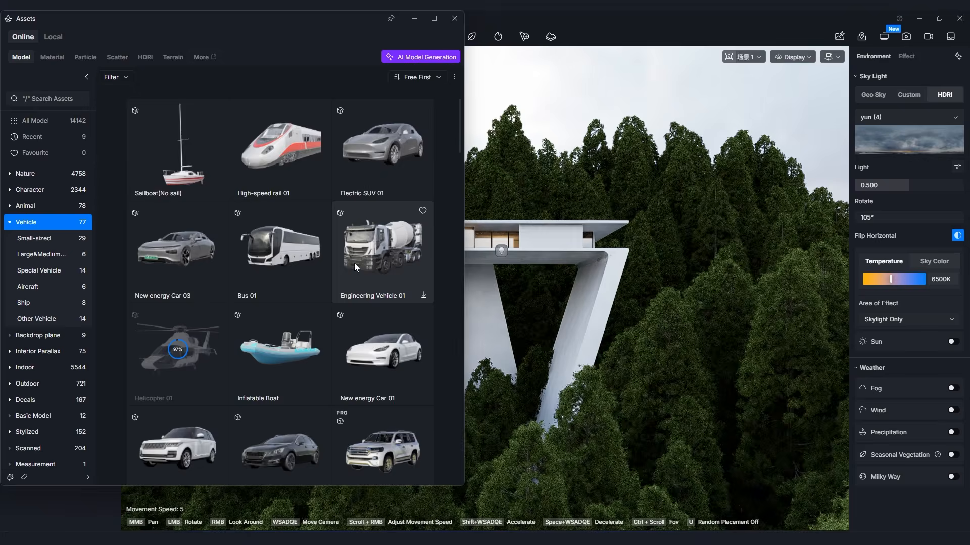
Browse the Vehicle models in the asset library.
scroll(355, 262, down, 5)
scroll(355, 262, up, 4)
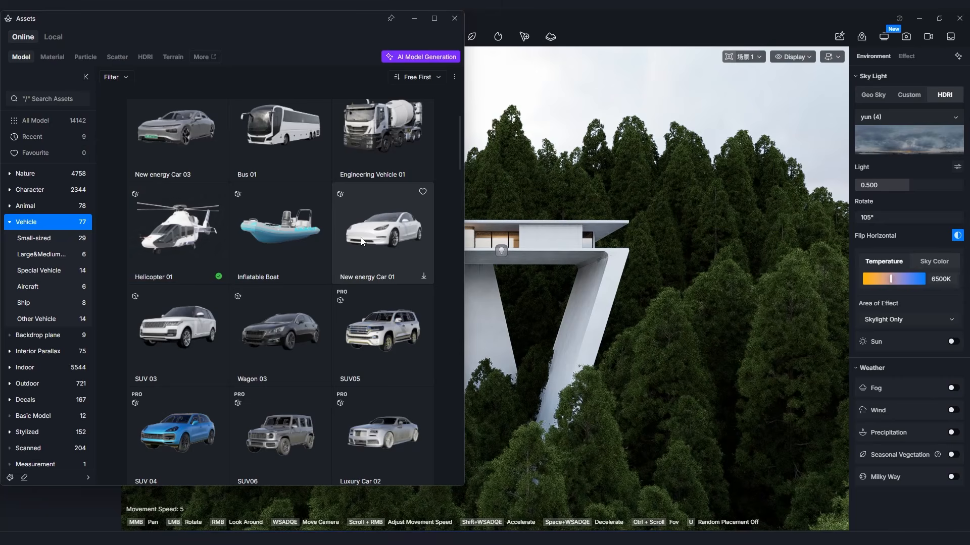
Place Helicopter 01 on the outer edge of the concrete building's terrace and raise it vertically.
click(168, 244)
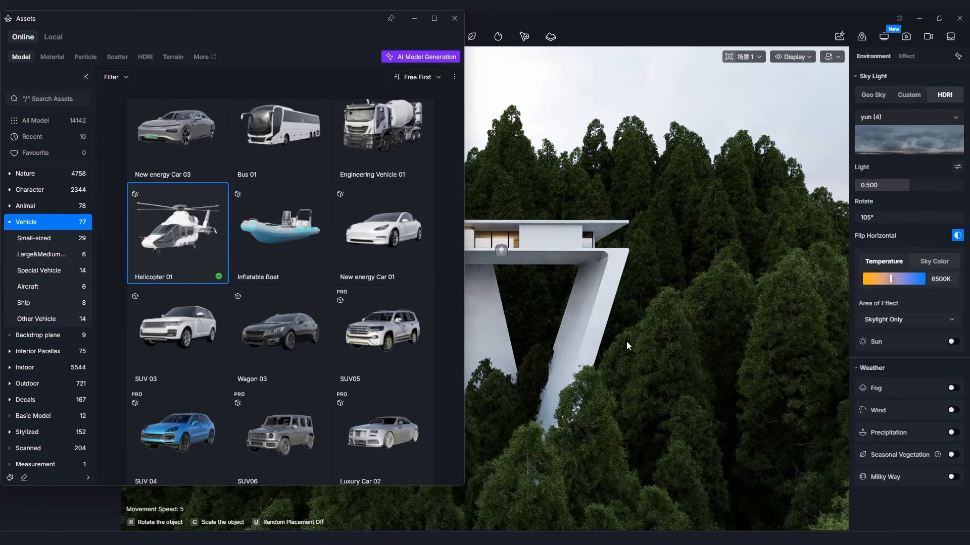
key(w)
right_drag(570, 230, 658, 306)
key(w)
click(658, 306)
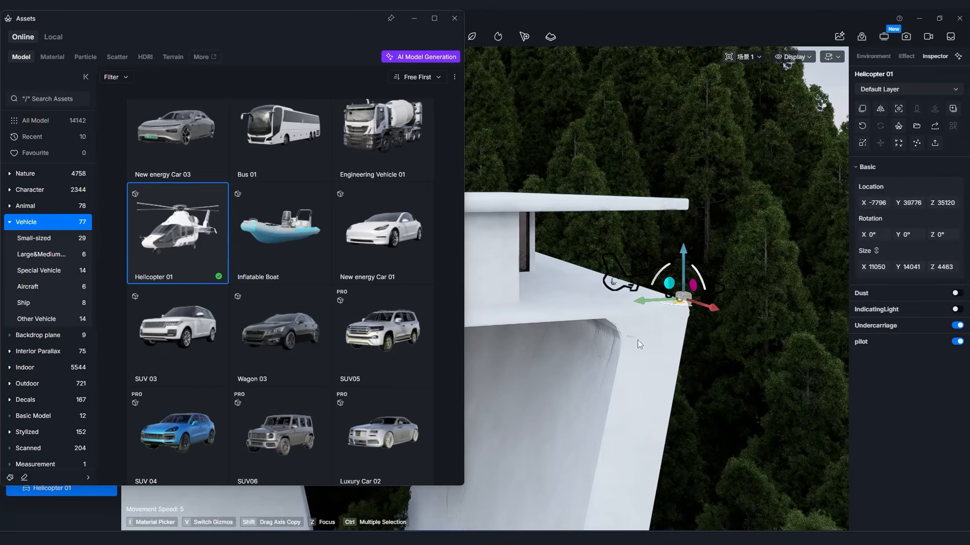
drag(679, 231, 679, 201)
scroll(717, 303, down, 5)
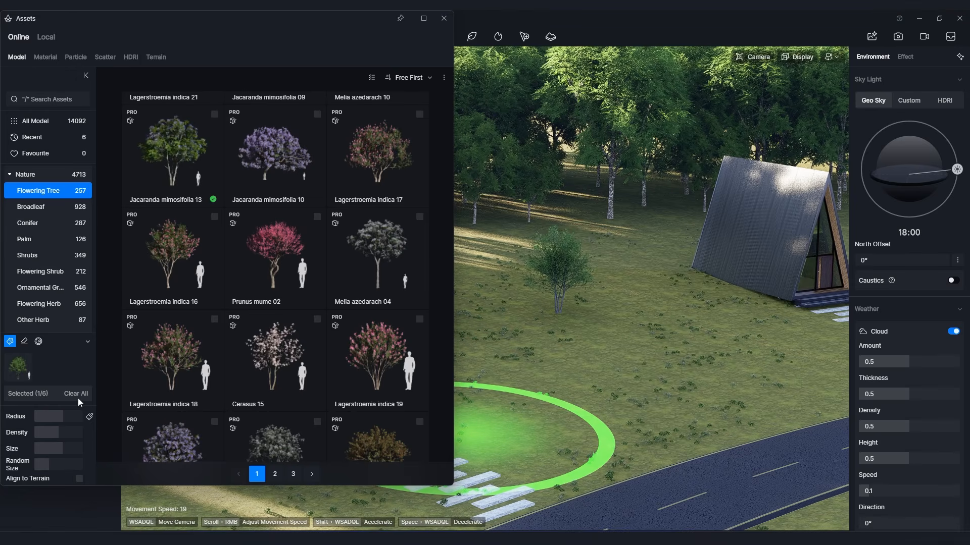
Paint Jacaranda mimosifolia 13 trees onto the grass beside the A-frame cabin and toggle the visibility of Scatter 2.
click(175, 174)
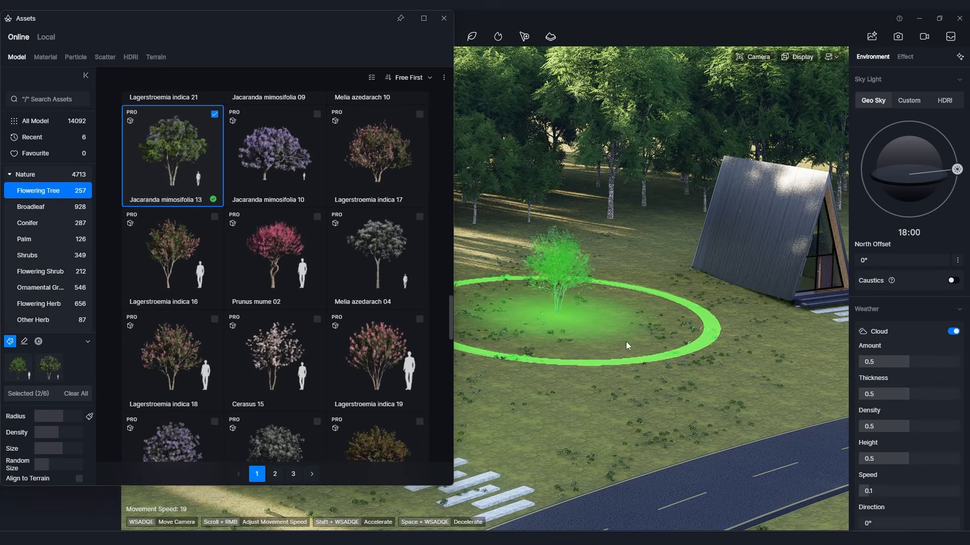
mouse_move(507, 357)
mouse_down()
mouse_move(458, 280)
mouse_move(604, 334)
mouse_move(477, 364)
mouse_up()
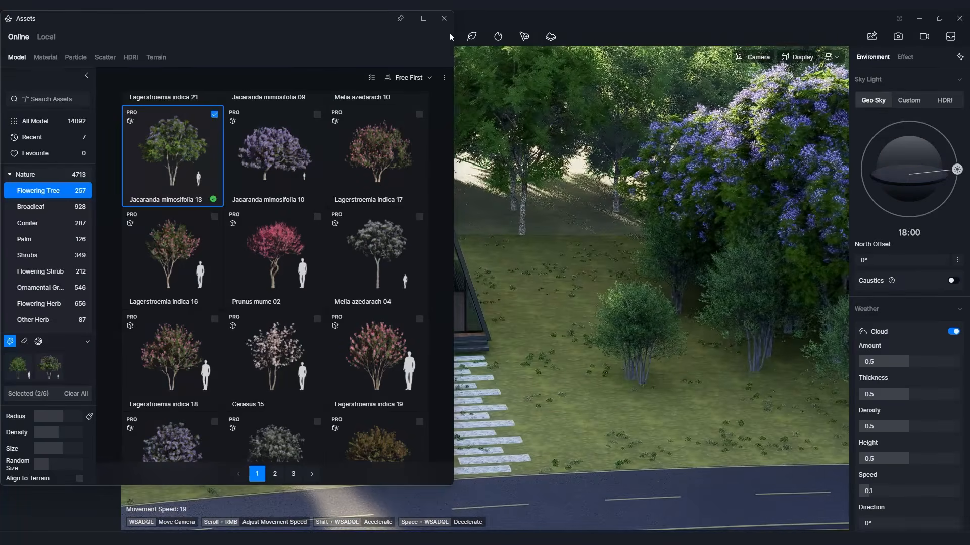
click(444, 18)
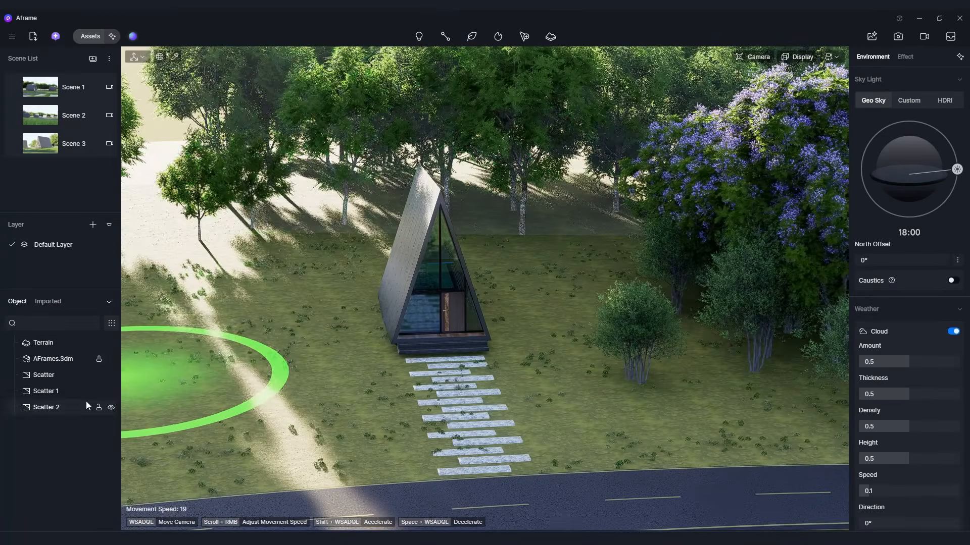
right_drag(595, 292, 690, 283)
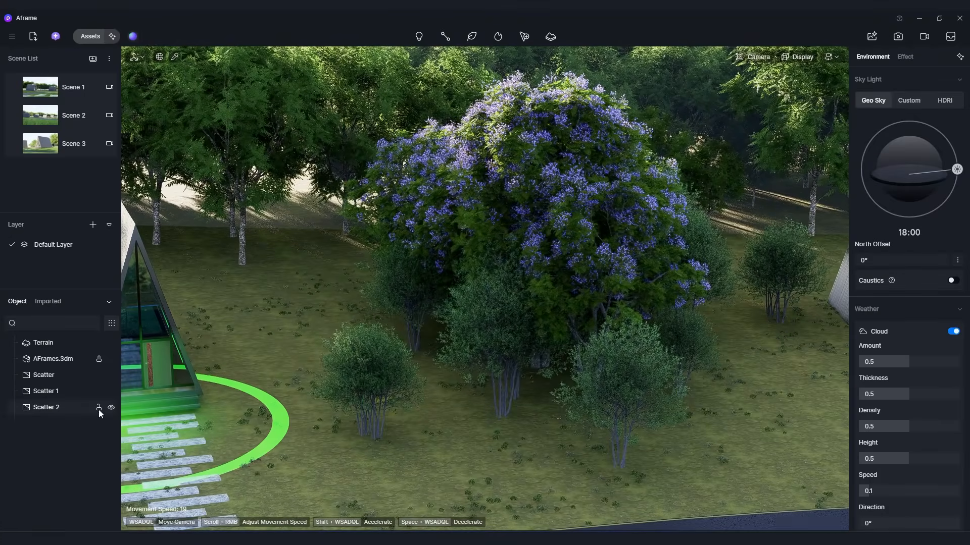
click(111, 407)
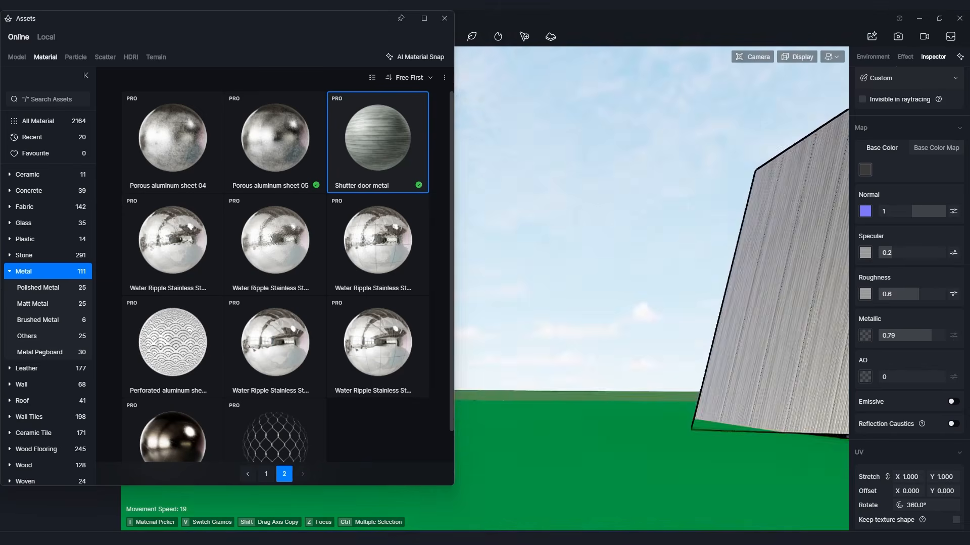
Apply the Black and White Polished material from the Stone category to the cabin's front steps.
scroll(664, 340, down, 8)
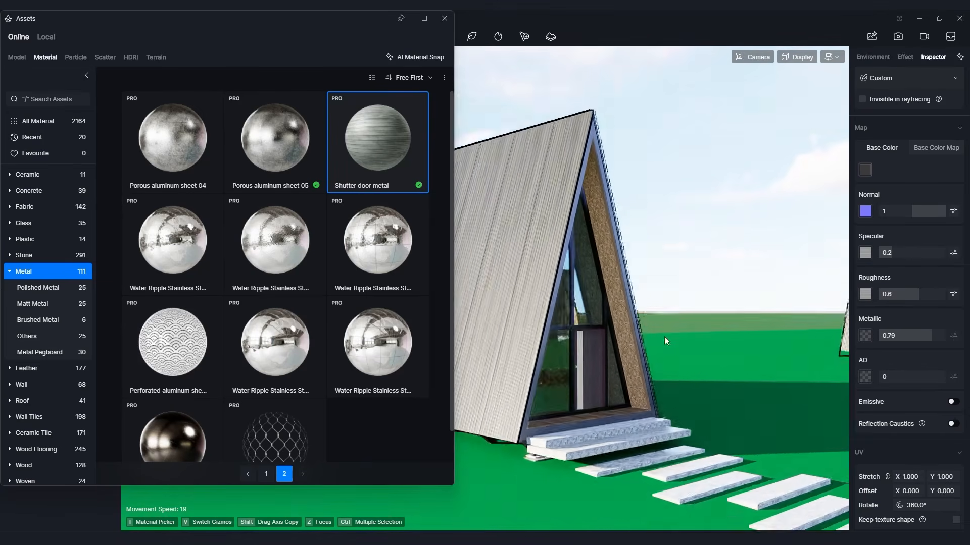
scroll(665, 340, up, 3)
click(26, 255)
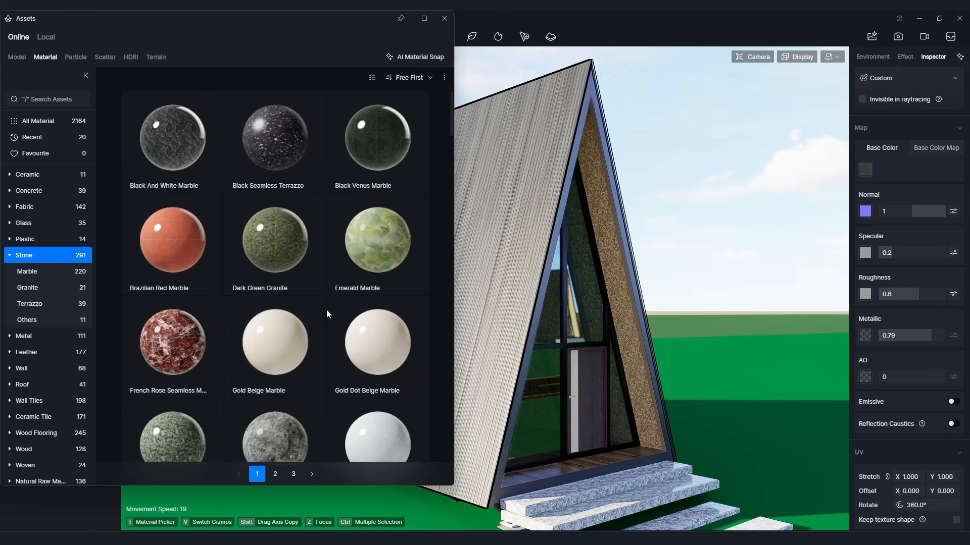
scroll(326, 311, down, 5)
scroll(358, 317, down, 3)
scroll(364, 319, down, 10)
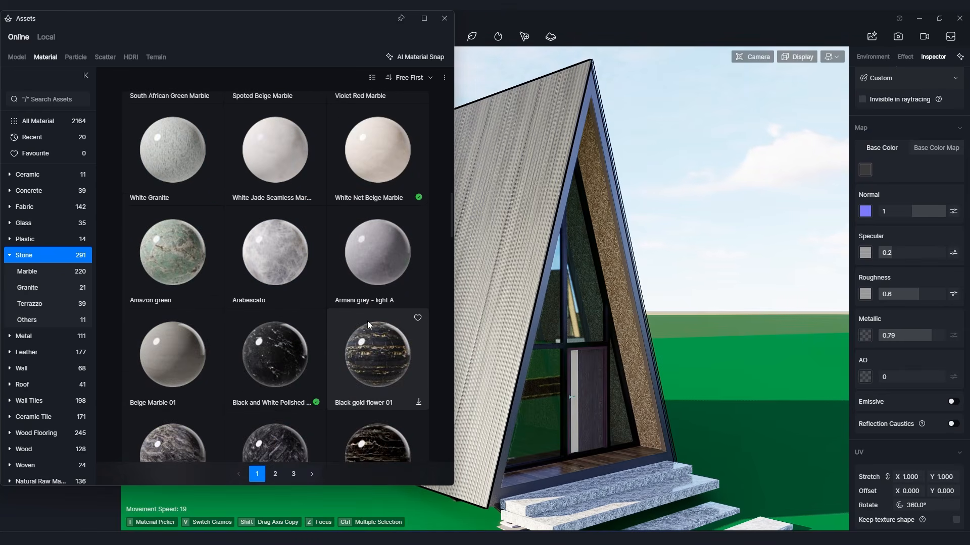
drag(283, 171, 626, 501)
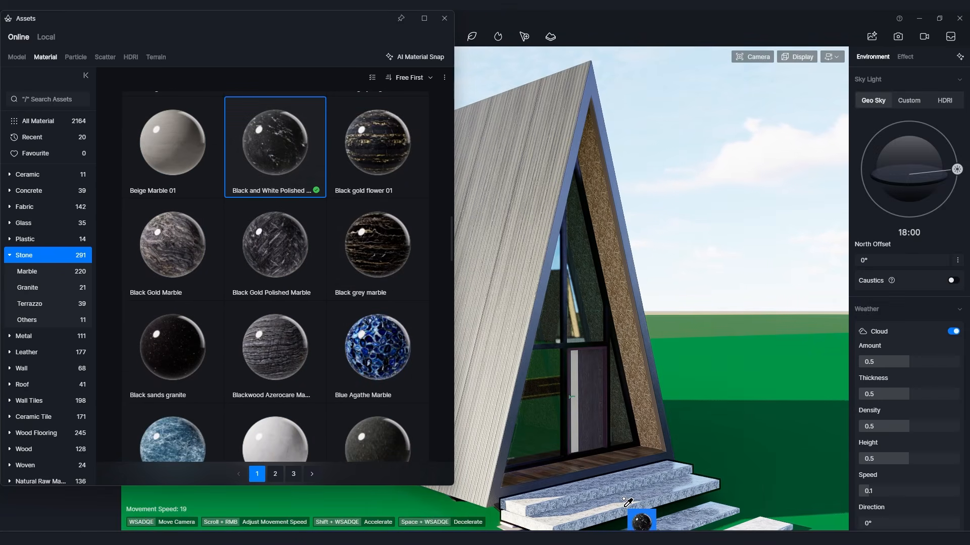
click(626, 499)
scroll(660, 430, up, 4)
right_drag(659, 430, 659, 433)
scroll(660, 433, up, 4)
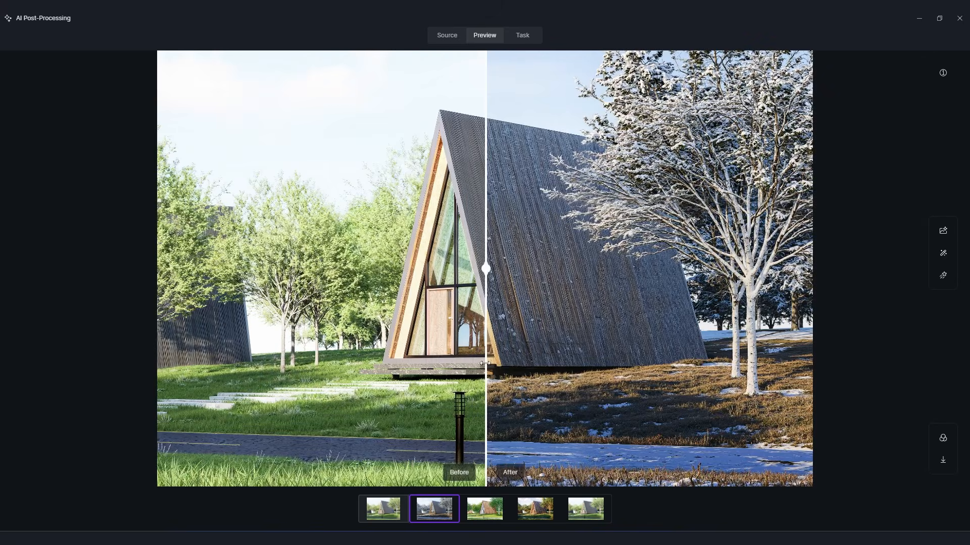
mouse_move(484, 381)
mouse_down()
mouse_move(751, 380)
mouse_move(212, 381)
mouse_move(483, 376)
mouse_up()
drag(477, 325, 348, 359)
scroll(485, 376, up, 5)
scroll(489, 349, down, 5)
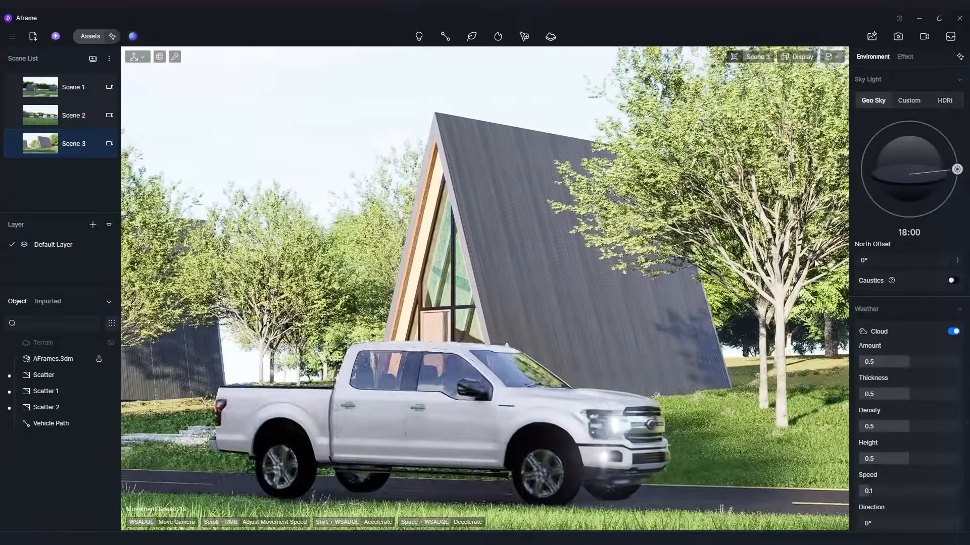
Try the Geo Sky on Scene 3, light it with the Sunset Glow 02 HDRI and open the asset library.
click(943, 101)
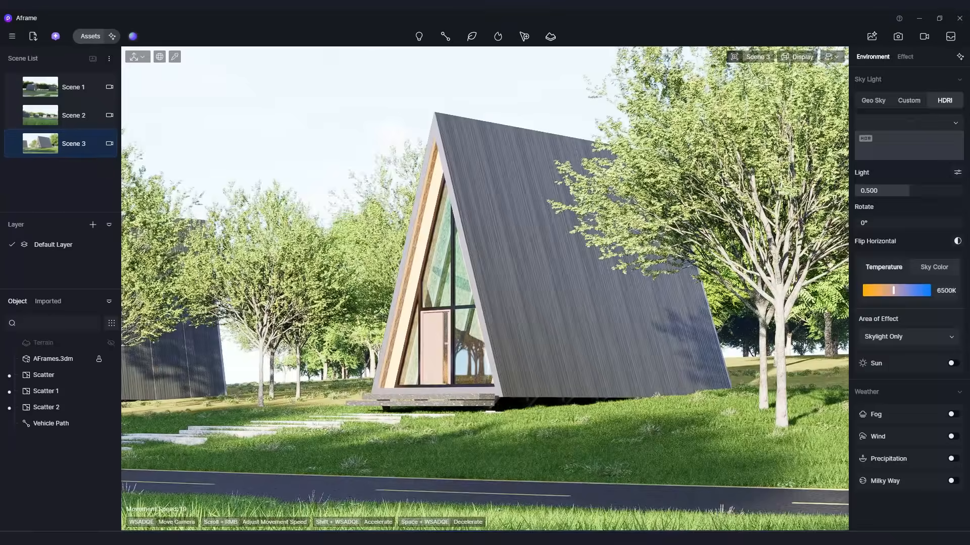
click(872, 101)
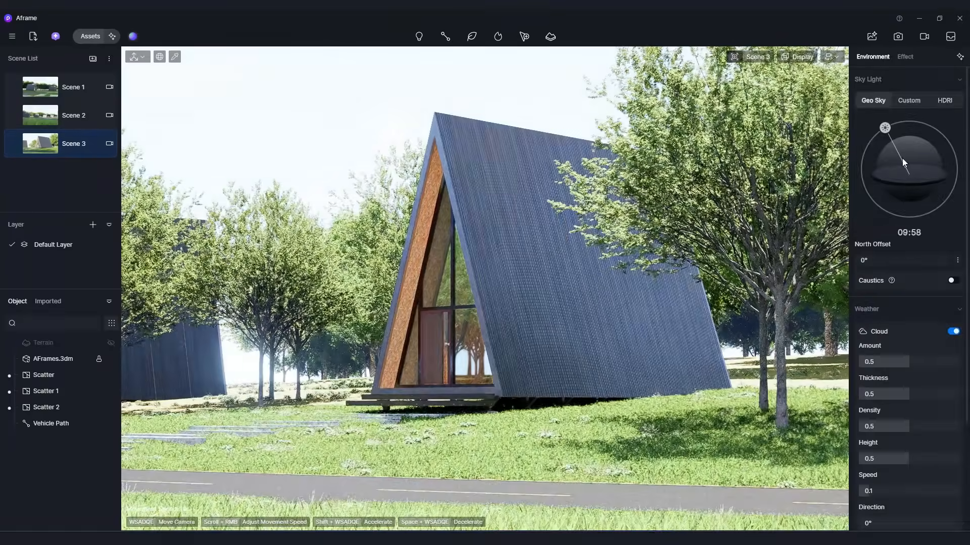
click(943, 101)
click(923, 151)
scroll(912, 280, down, 5)
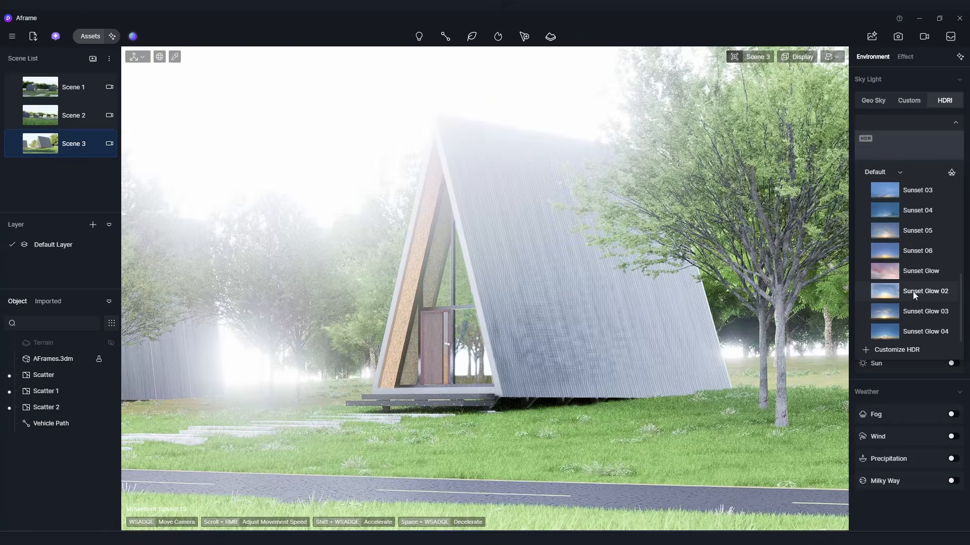
click(914, 291)
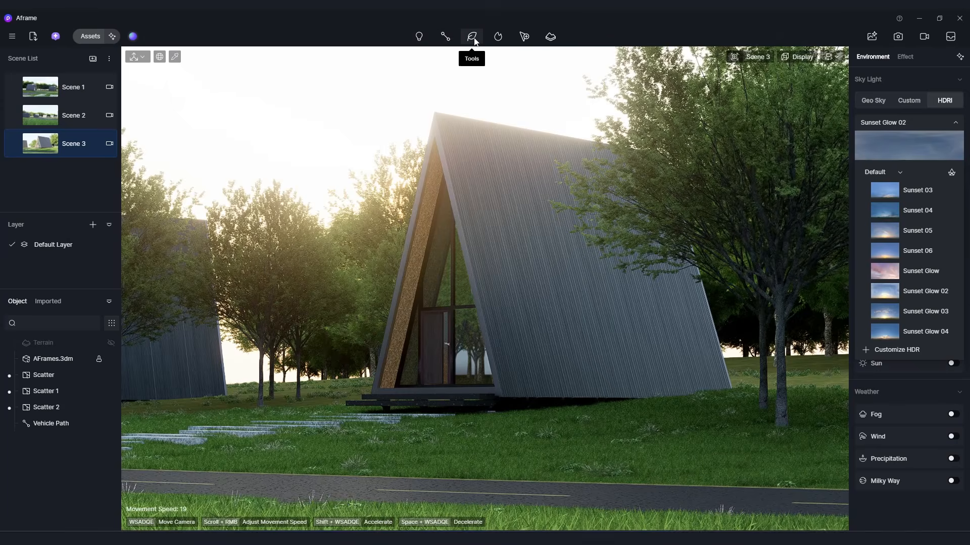
click(90, 35)
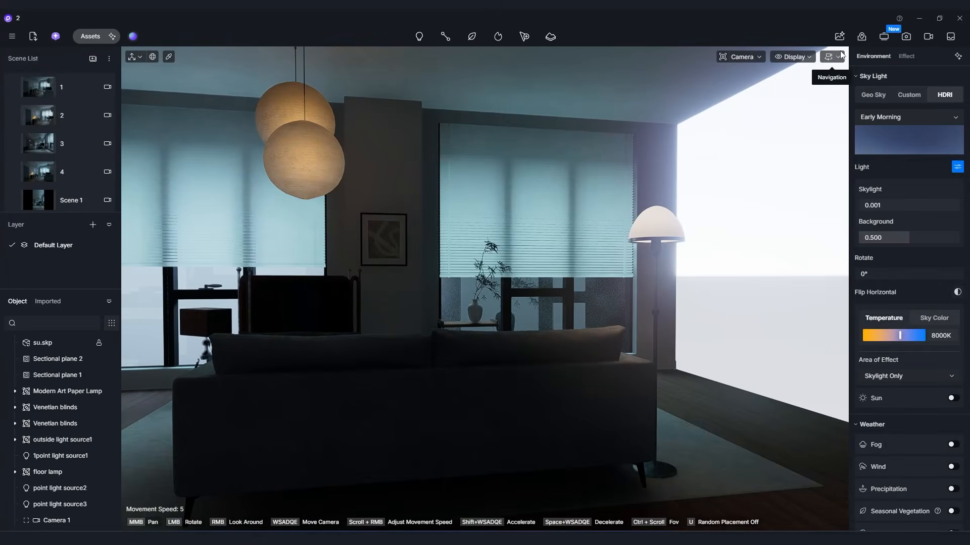
Set the camera movement speed to 3, look around the living room and return to scene 1.
click(839, 57)
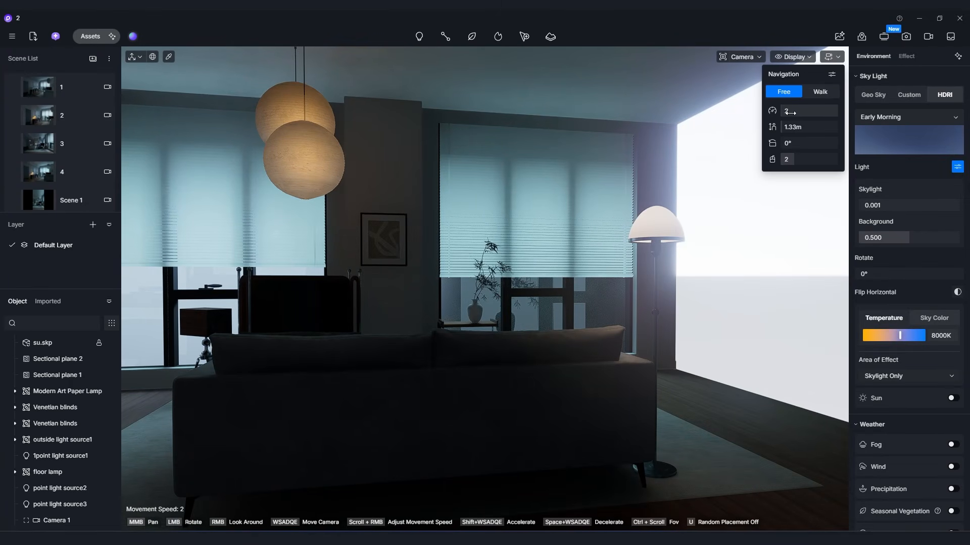
scroll(616, 264, up, 3)
right_drag(606, 275, 303, 288)
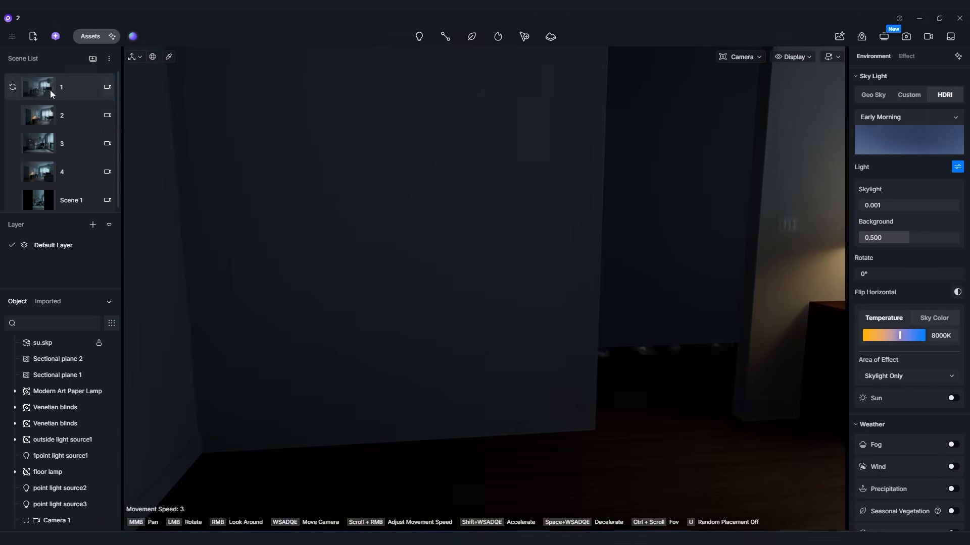
click(50, 90)
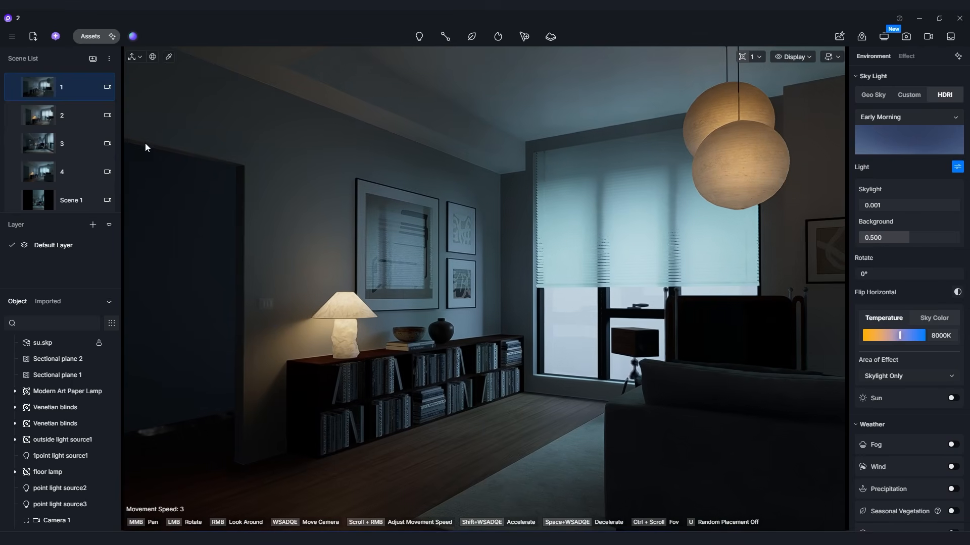
Open scene 2 and switch its sky light to Geo Sky with the sun time at 08:26.
click(54, 125)
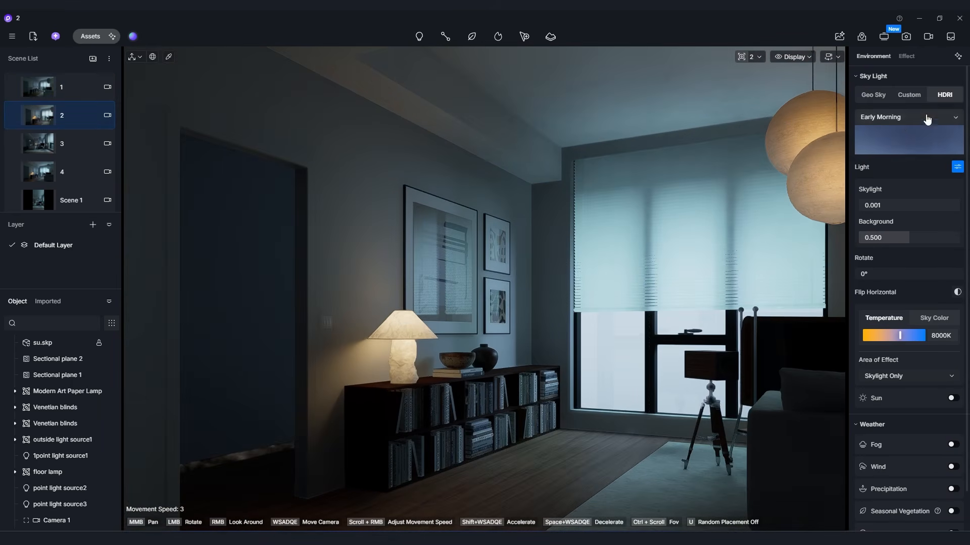
click(874, 96)
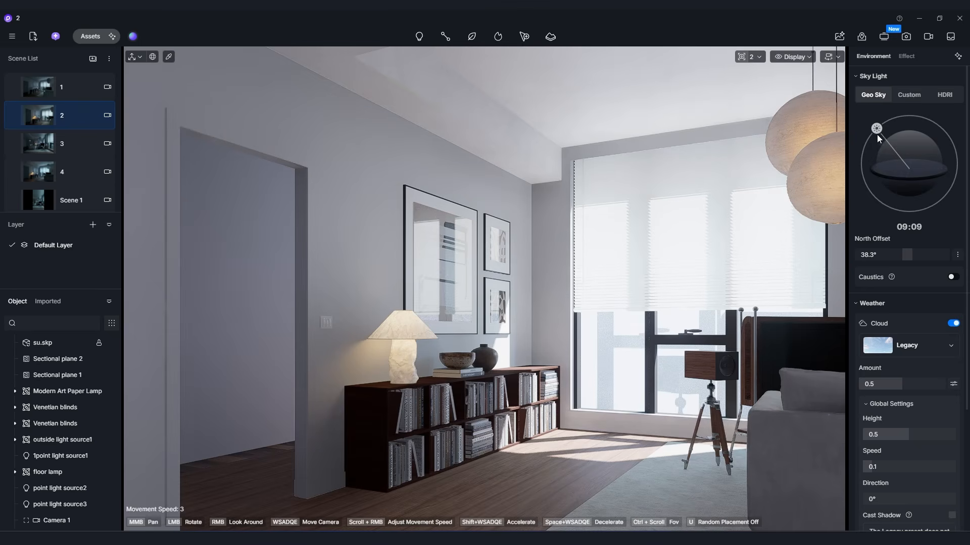
mouse_move(880, 131)
mouse_down()
mouse_move(895, 125)
mouse_move(871, 147)
mouse_move(879, 141)
mouse_up()
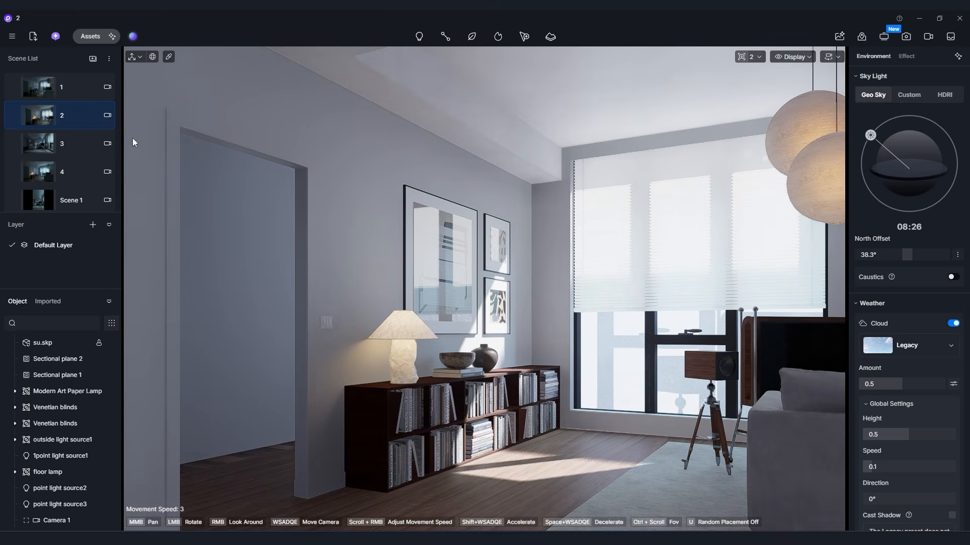
Open scene 3, switch its sky light to Geo Sky and vary the sun's time of day.
click(49, 156)
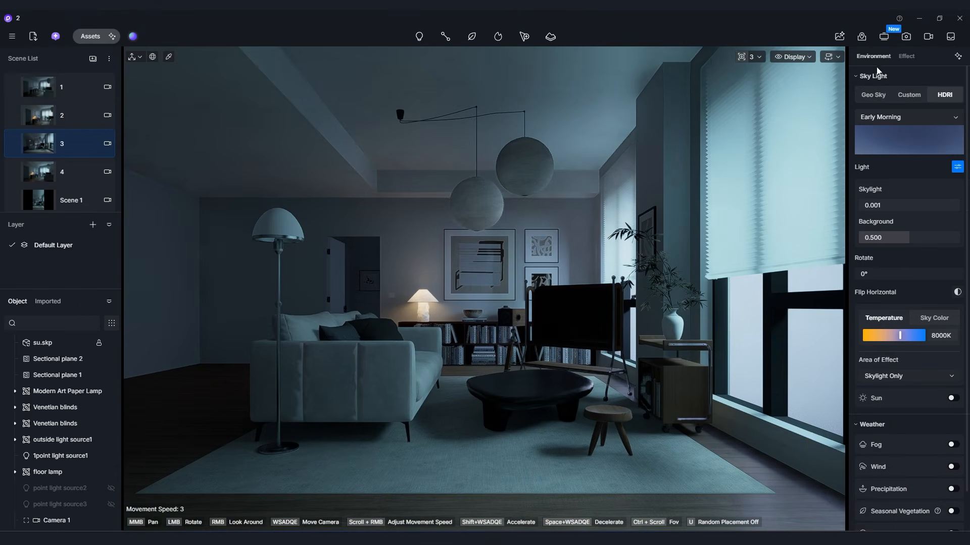
click(864, 98)
drag(956, 165, 881, 256)
drag(957, 169, 890, 137)
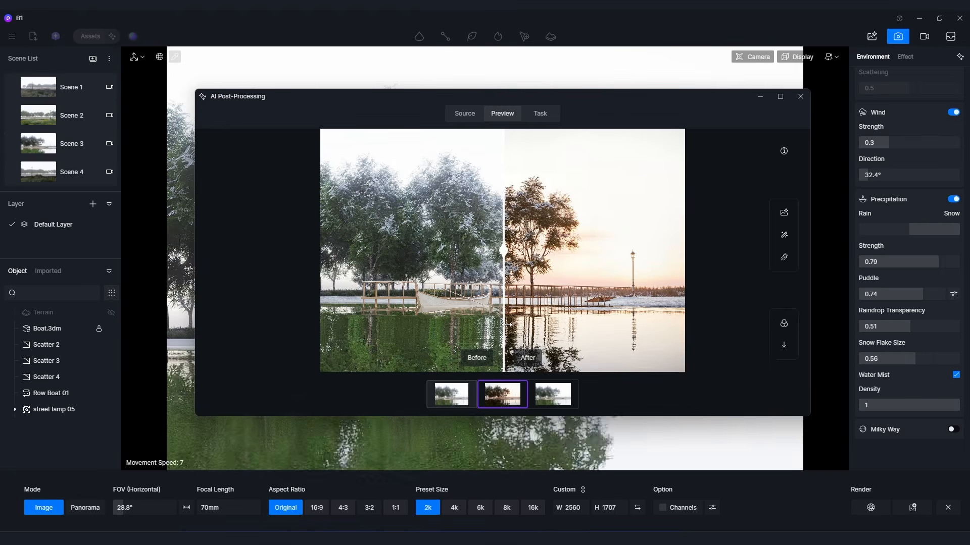
Compare the before and after versions of the snowy boat scene in the AI Post-Processing preview.
drag(507, 325, 343, 349)
scroll(418, 313, up, 3)
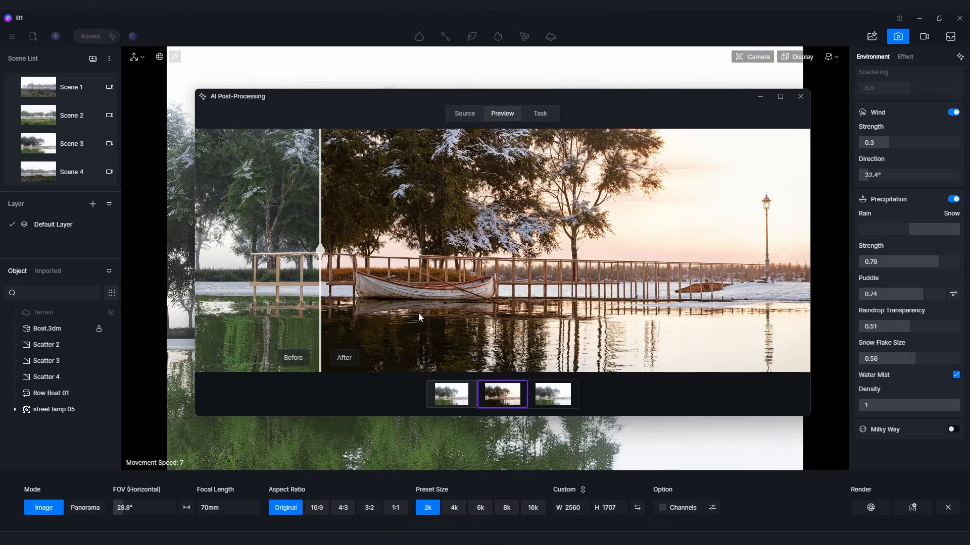
scroll(418, 313, down, 3)
drag(321, 347, 348, 348)
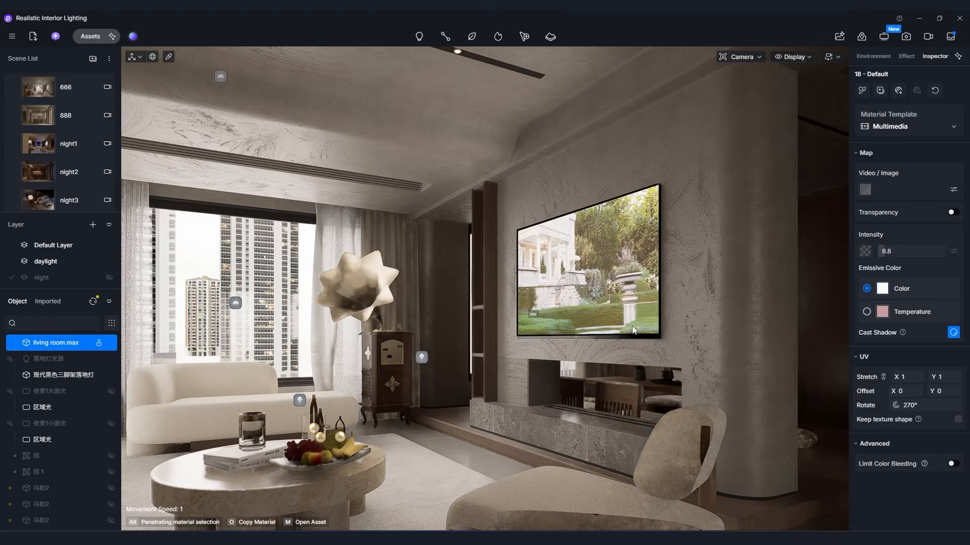
Clear the material selection and select the tripod floor lamp beside the sofa.
key(s)
right_drag(633, 330, 324, 323)
key(s)
mouse_move(586, 324)
right_down()
mouse_move(535, 309)
mouse_move(599, 319)
right_up()
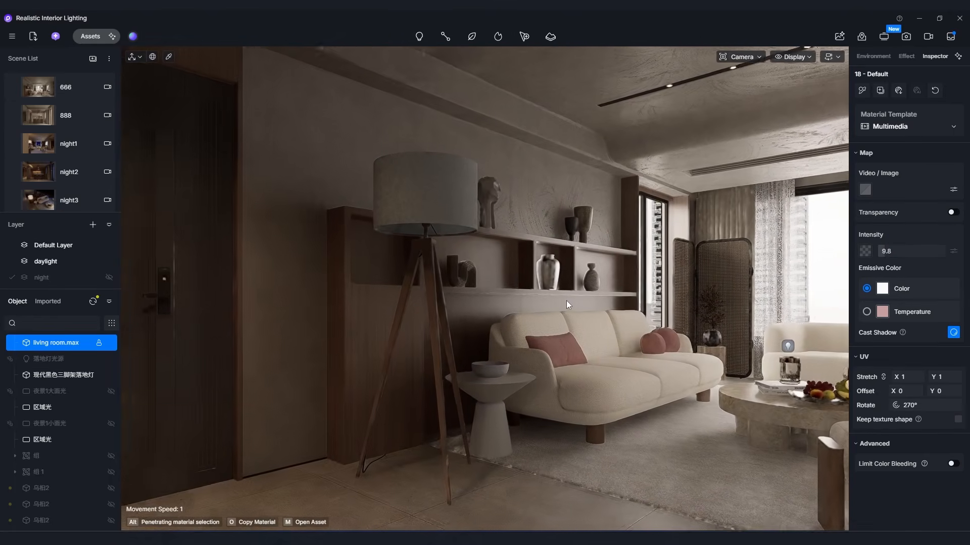
click(426, 233)
key(Escape)
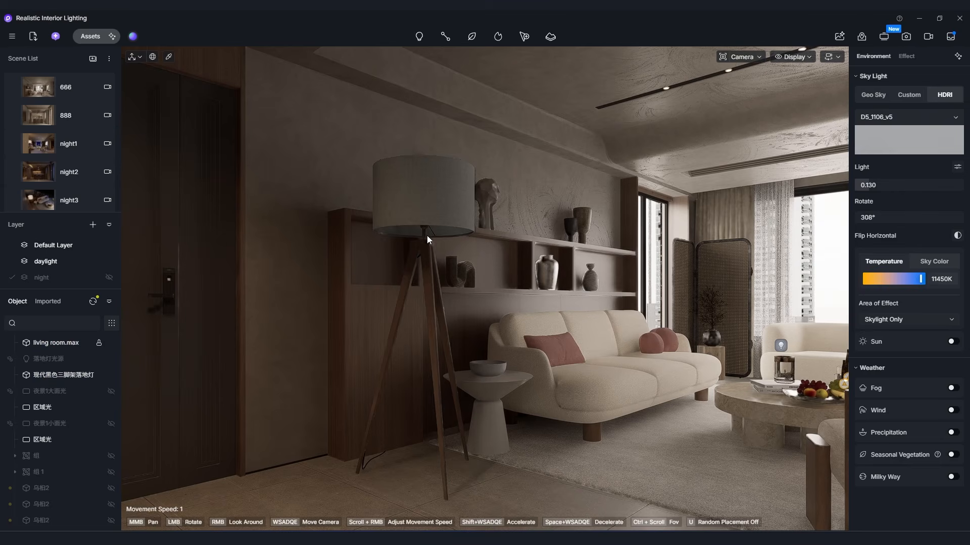
click(419, 208)
right_drag(507, 292, 383, 283)
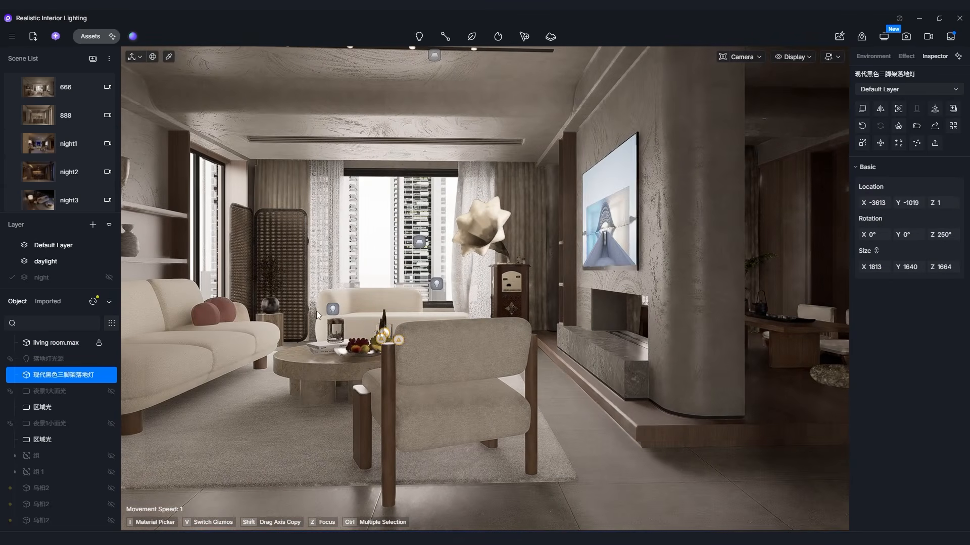
Select the point light above the coffee table and set its intensity to 49.4 cd.
click(334, 310)
key(a)
key(w)
right_drag(501, 330, 507, 303)
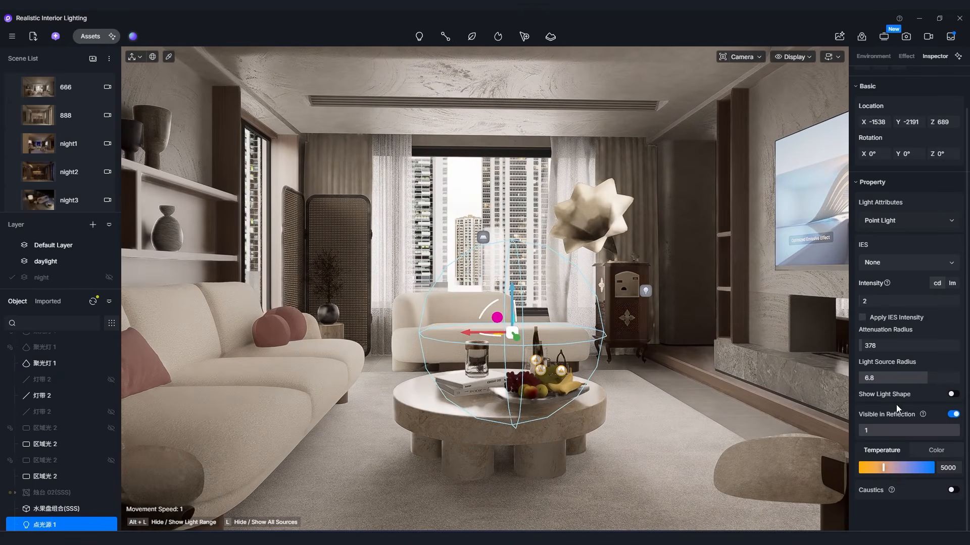
scroll(898, 314, up, 1)
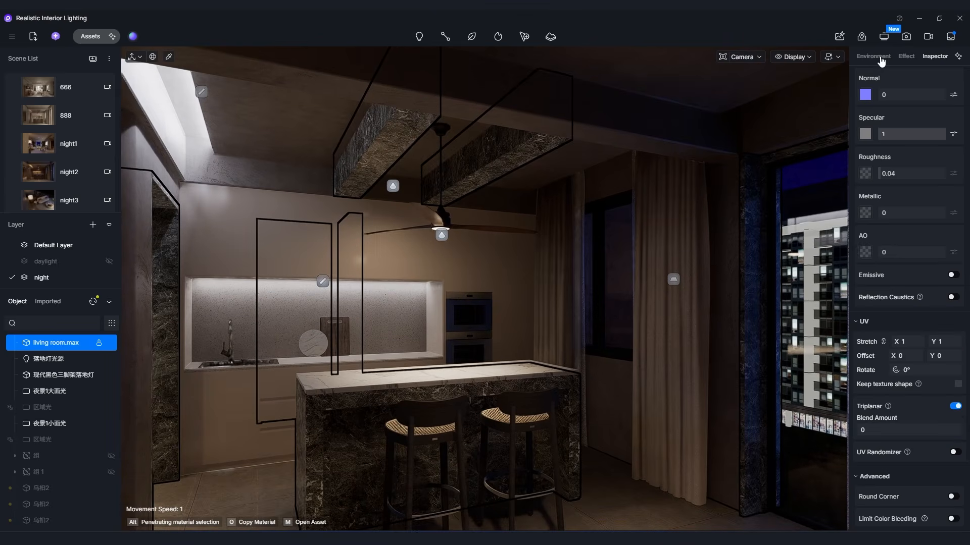
Switch the sky light of the Realistic Interior Lighting scene to Geo Sky.
click(873, 57)
click(882, 96)
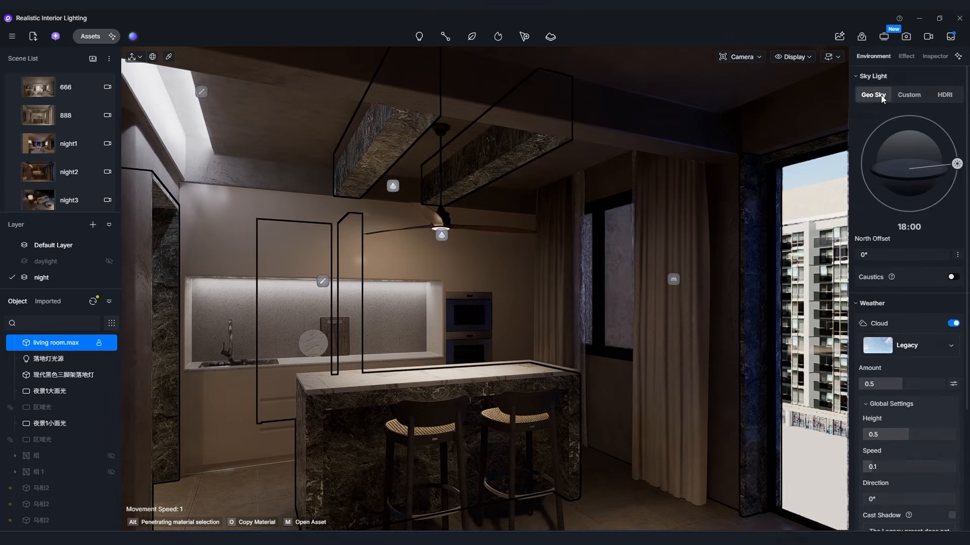
Set the Geo Sky sun time to 07:54 and the north offset to 15.3° for the kitchen area's daylight.
drag(949, 162, 905, 155)
key(s)
right_drag(710, 257, 762, 327)
key(w)
drag(878, 256, 882, 262)
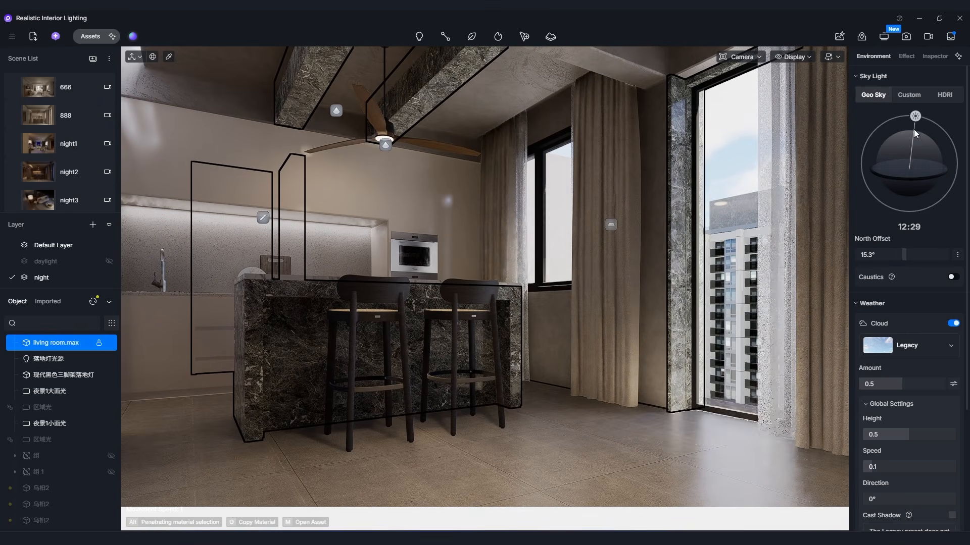
drag(884, 144, 877, 146)
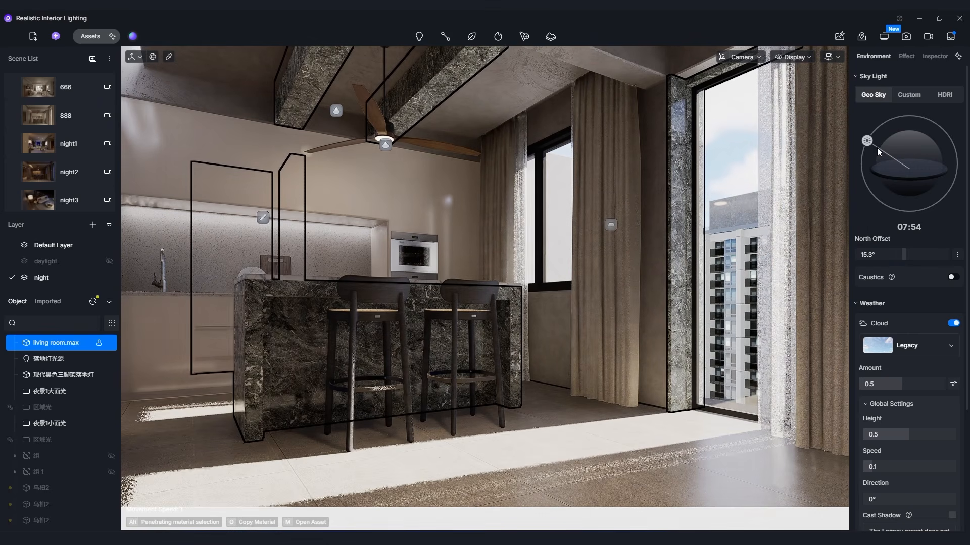
right_drag(680, 212, 473, 214)
key(d)
key(d)
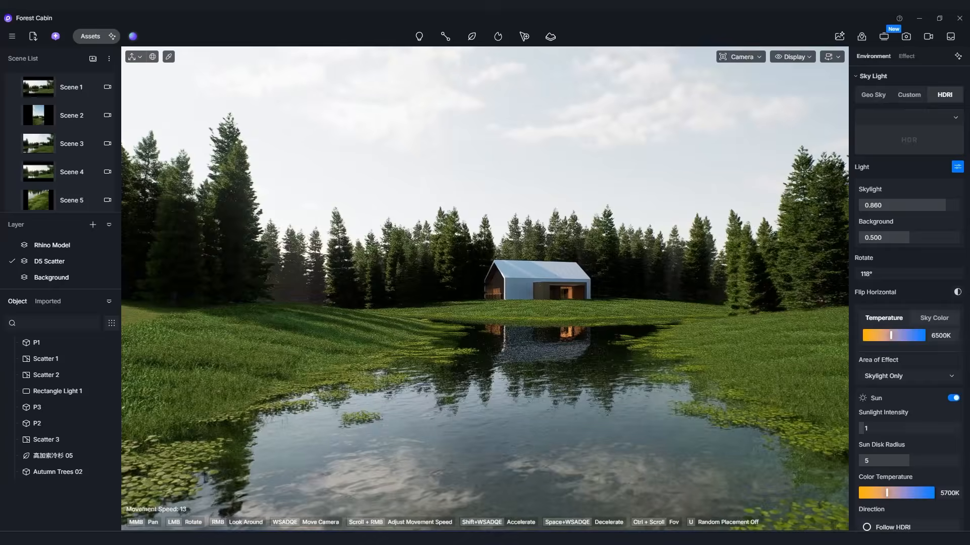
Try Geo Sky with different sun positions on the Forest Cabin scene, and return the sky light to HDRI.
right_drag(485, 289, 365, 378)
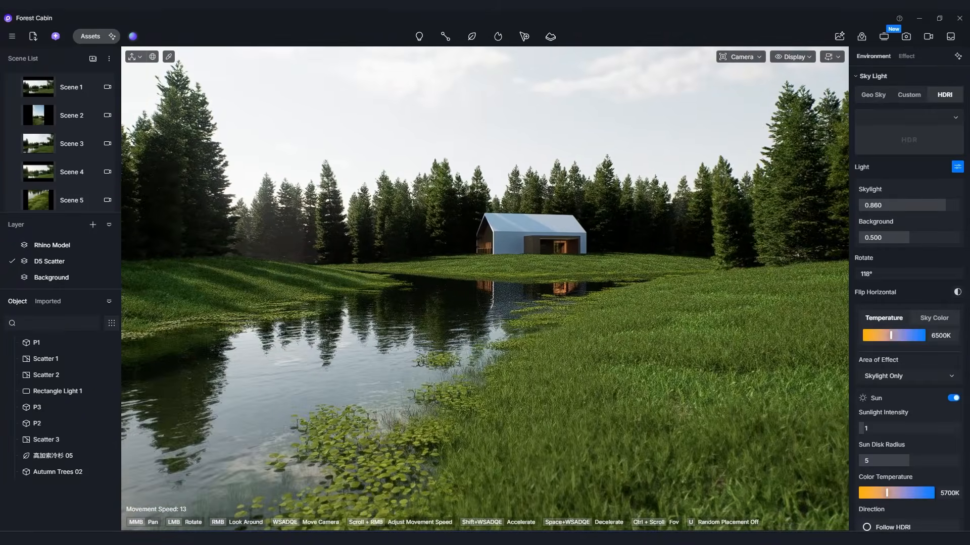
key(a)
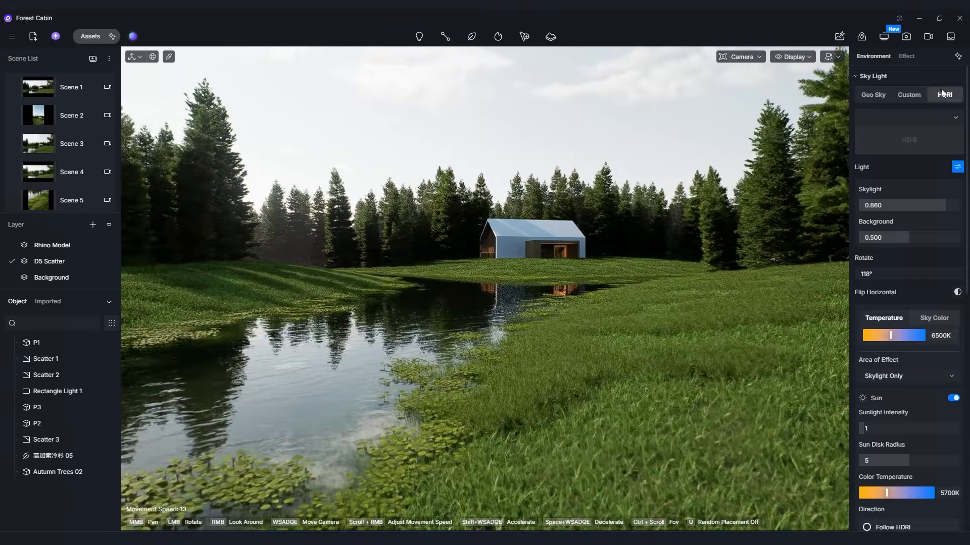
click(875, 96)
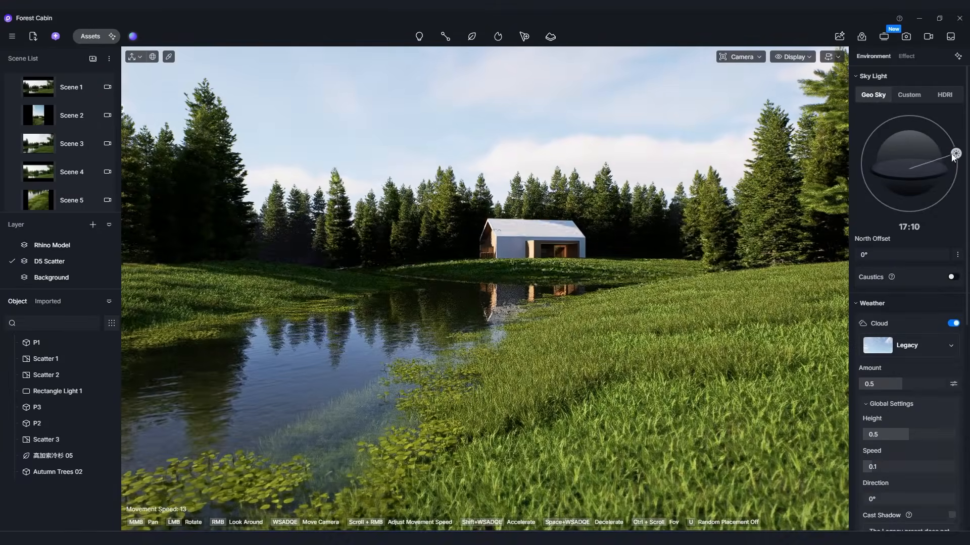
drag(899, 154, 887, 114)
click(944, 94)
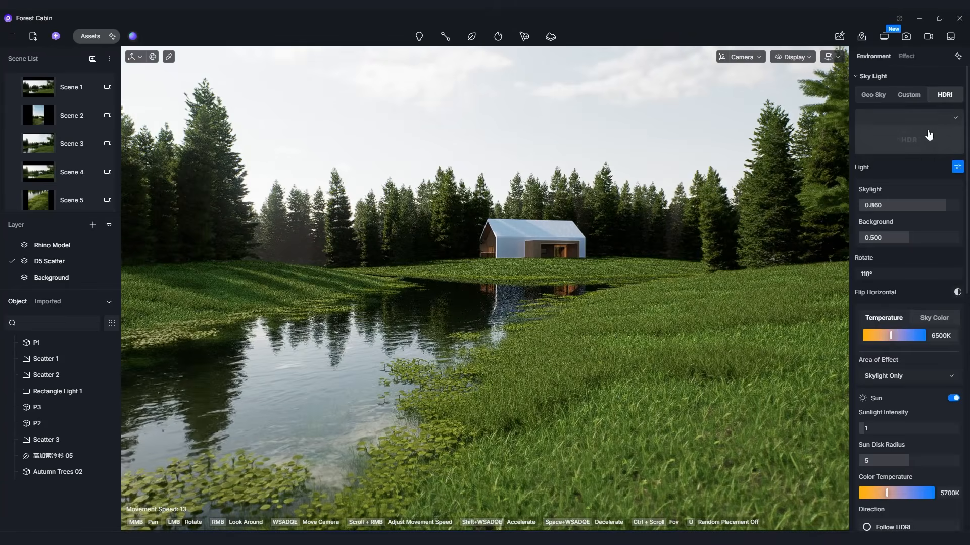
Try the Clear Sunny, Cloudy and Midday HDRI skies on the Forest Cabin scene, and apply Sunset 02.
click(922, 151)
scroll(911, 211, down, 5)
scroll(920, 243, up, 5)
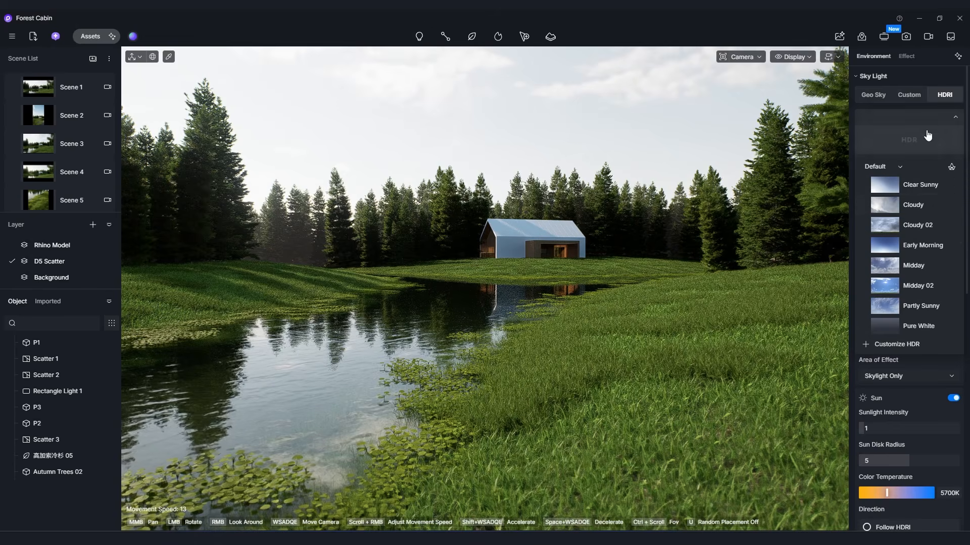
click(911, 188)
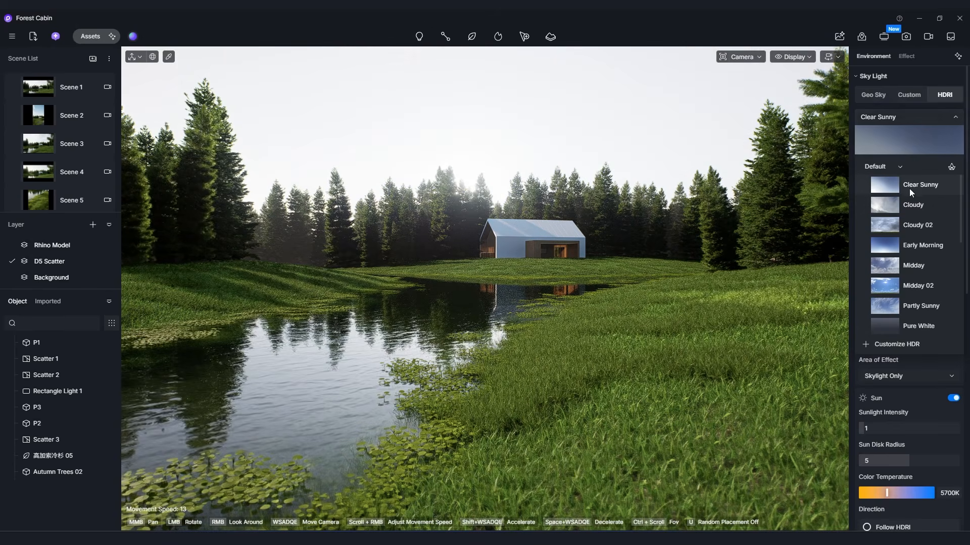
click(913, 204)
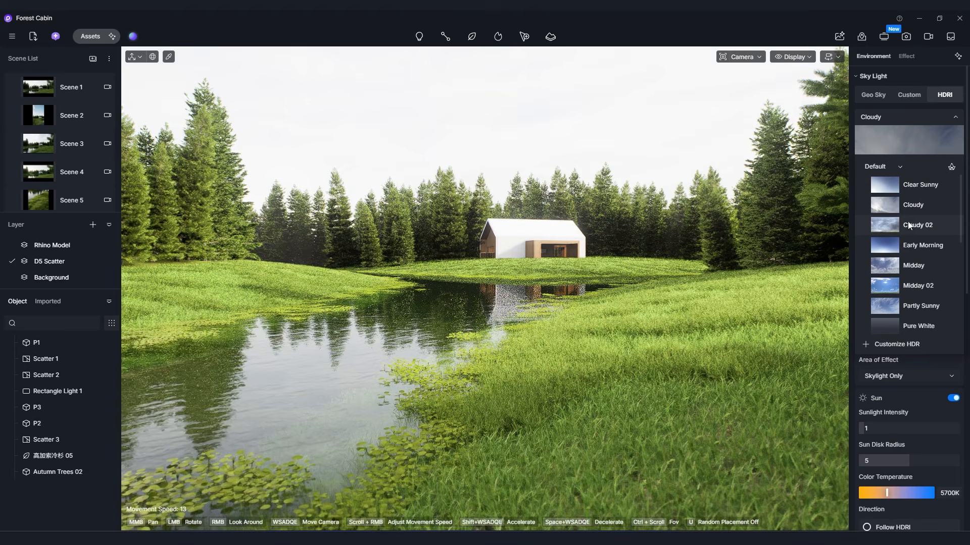
click(914, 266)
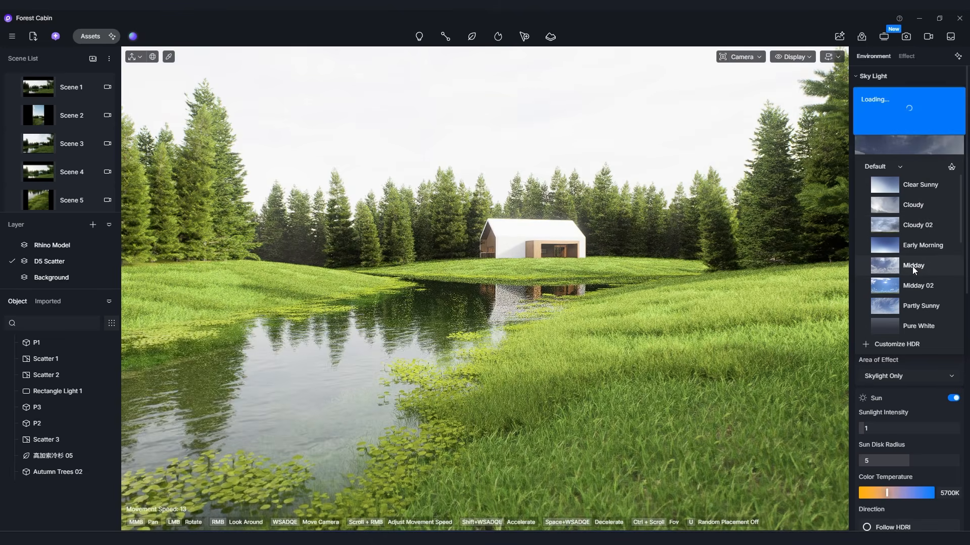
scroll(910, 265, down, 3)
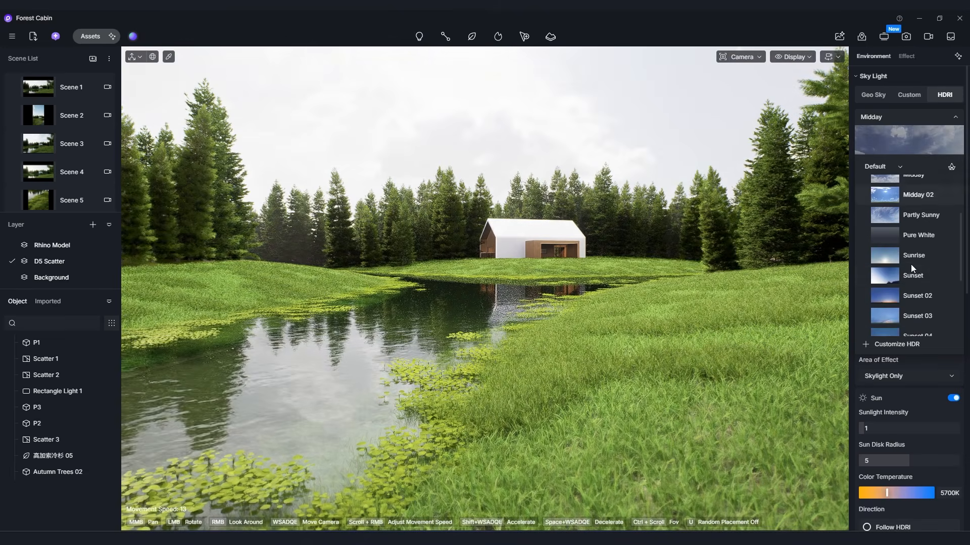
click(912, 296)
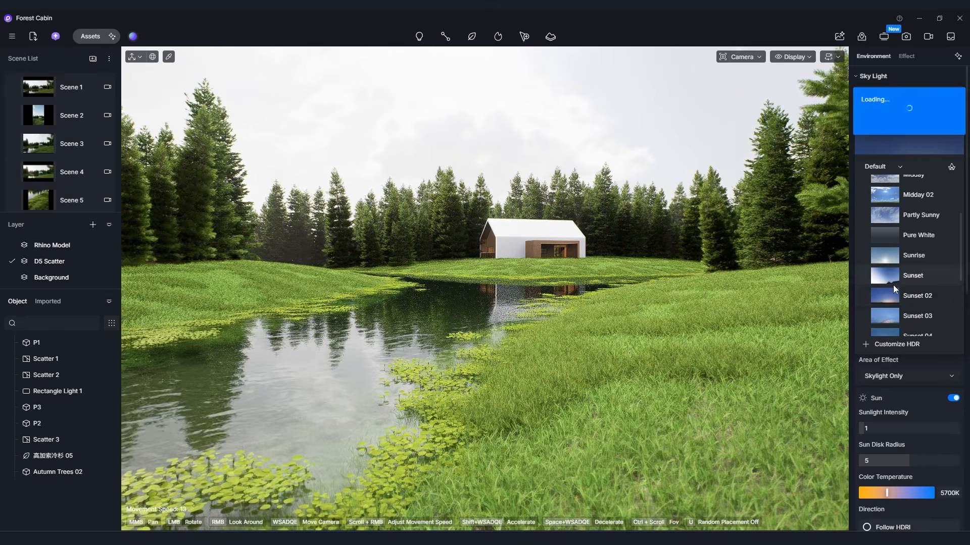
scroll(893, 293, up, 2)
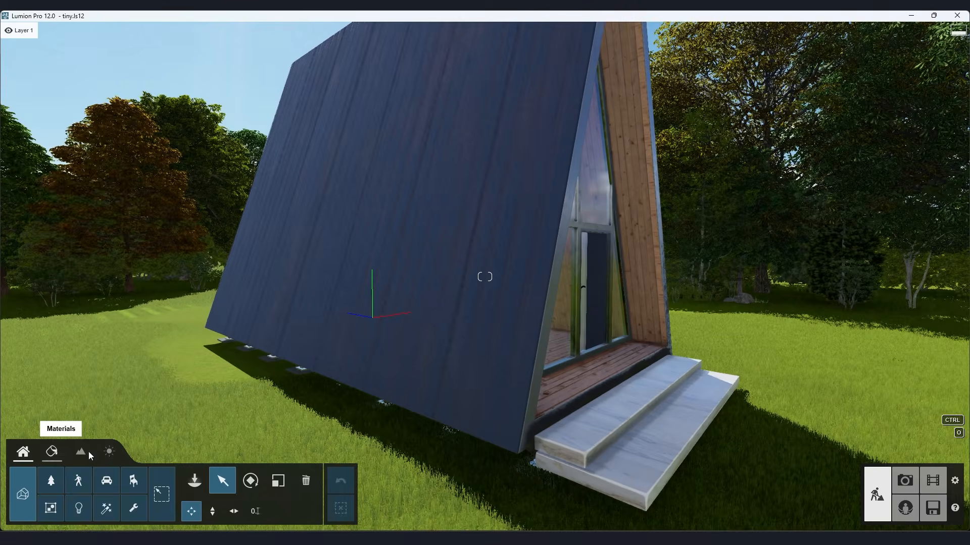
Switch to Lumion and assign the outdoor metal material Metal Painted 006a 1024 to the A-frame cabin's sloped roof.
click(48, 392)
click(484, 295)
click(101, 79)
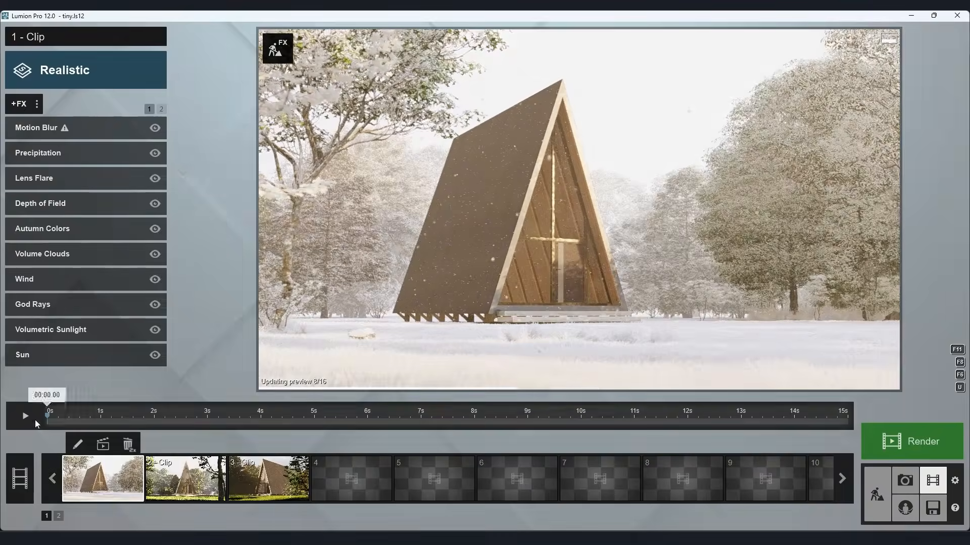
Preview the cabin's three movie clips in Lumion, playing the first and third.
click(28, 417)
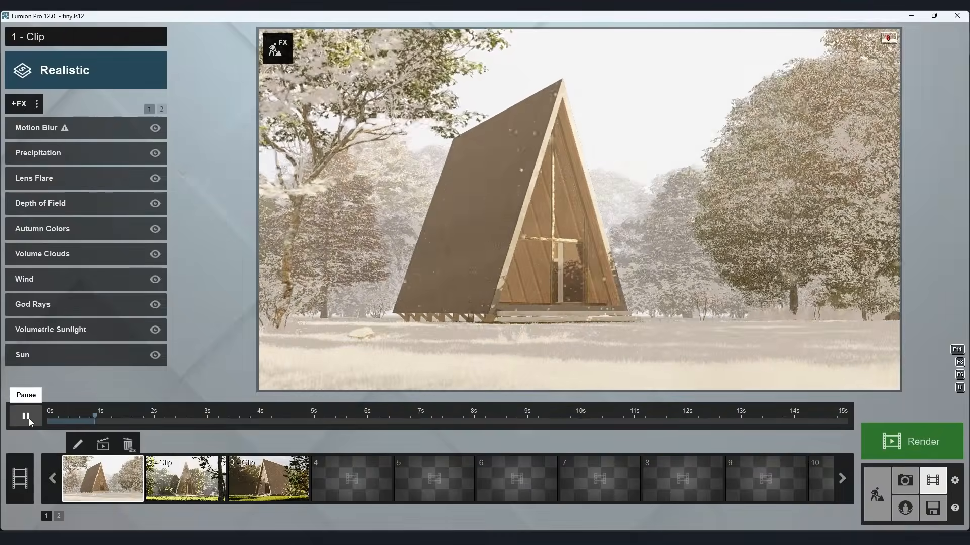
click(185, 479)
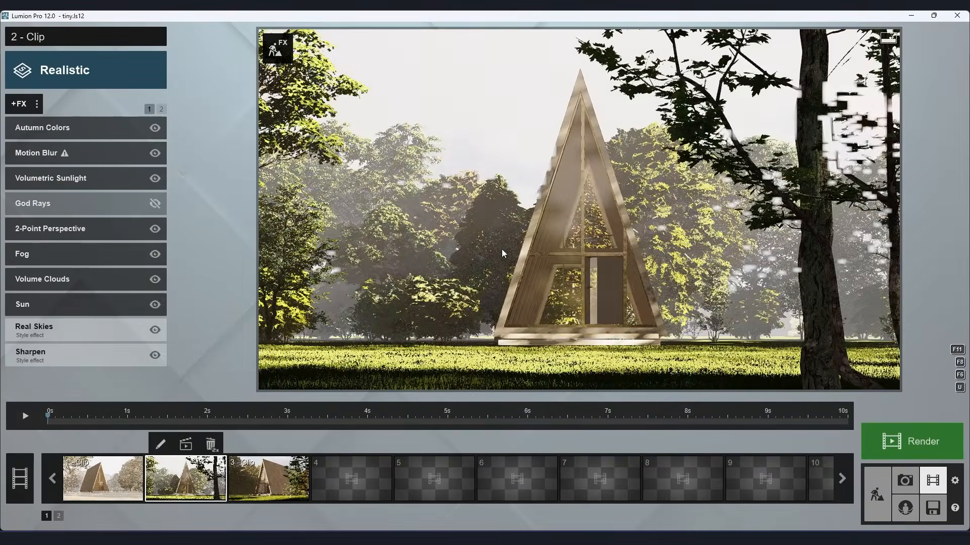
click(268, 479)
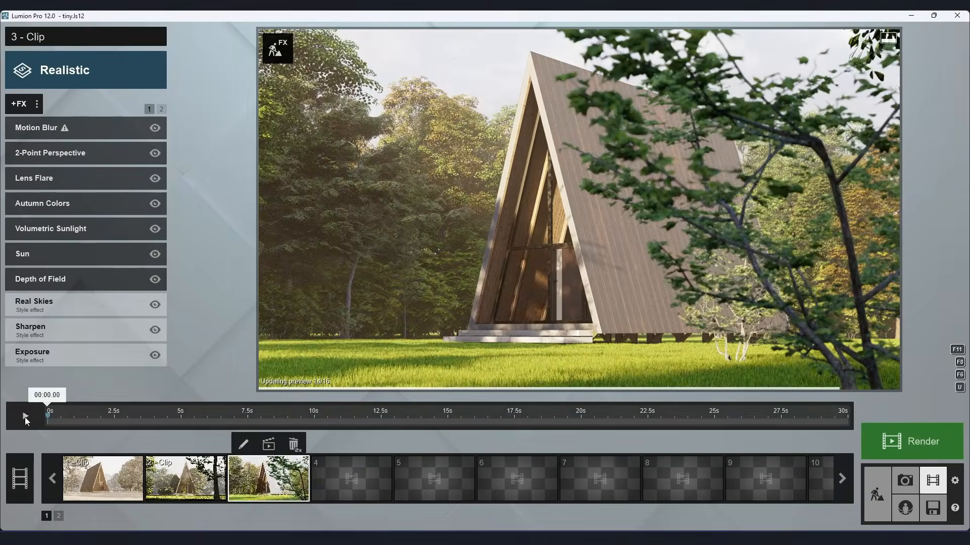
click(26, 416)
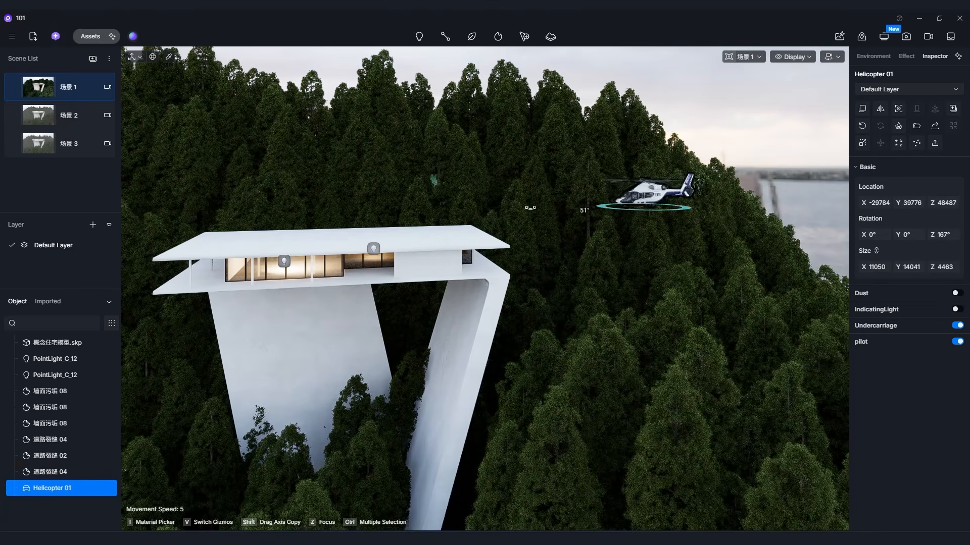
Switch to D5 Render, rotate Helicopter 01 to X 358°, Y 22°, Z 176°, and reposition it in scene 场景 1.
mouse_move(660, 187)
mouse_down()
mouse_move(652, 172)
mouse_move(650, 180)
mouse_up()
click(69, 94)
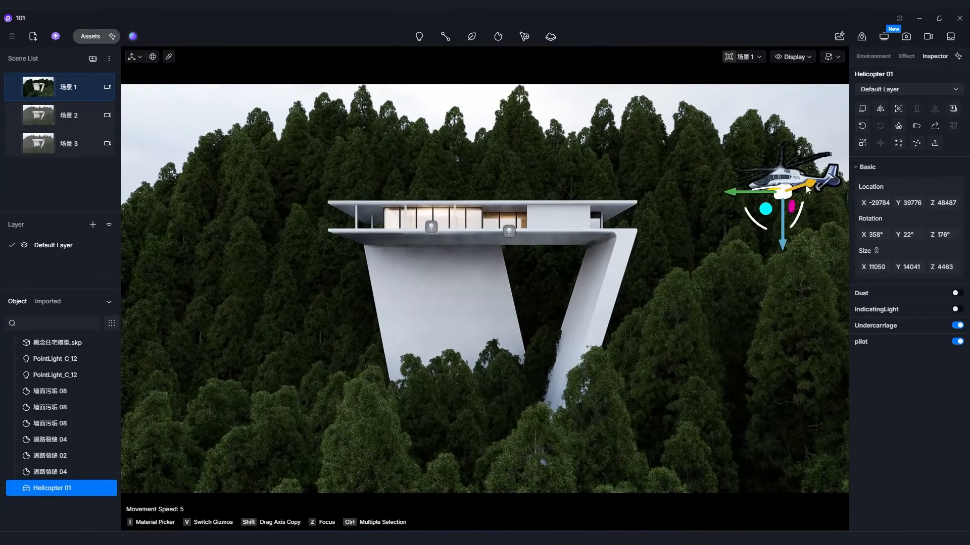
drag(810, 185, 679, 162)
click(582, 112)
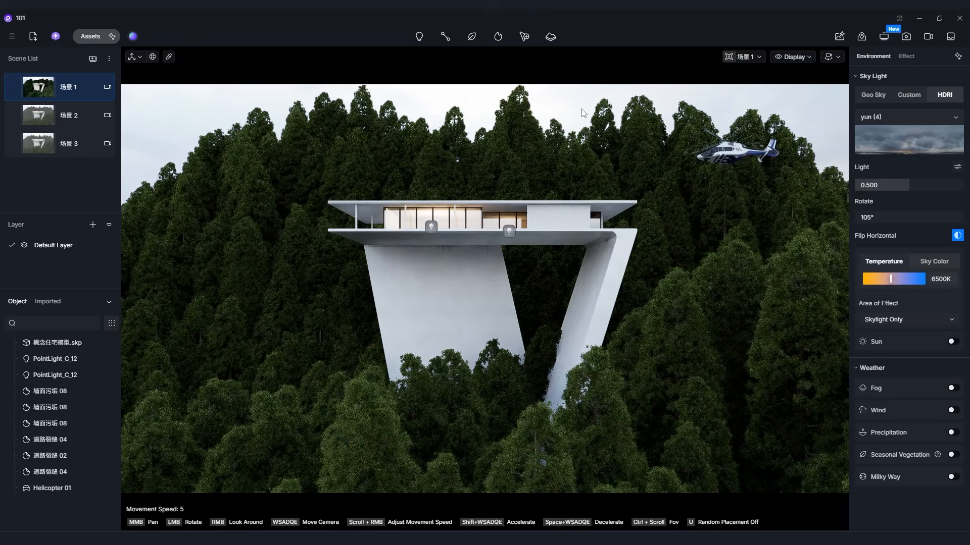
click(719, 160)
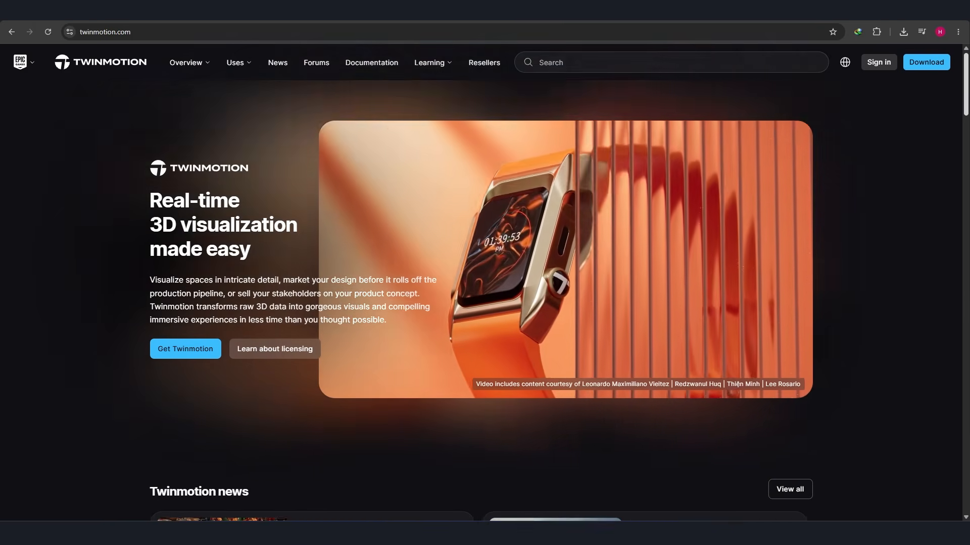
Switch to the browser and examine the Twinmotion website's overview, features, learning resources and licensing sections.
scroll(967, 169, down, 10)
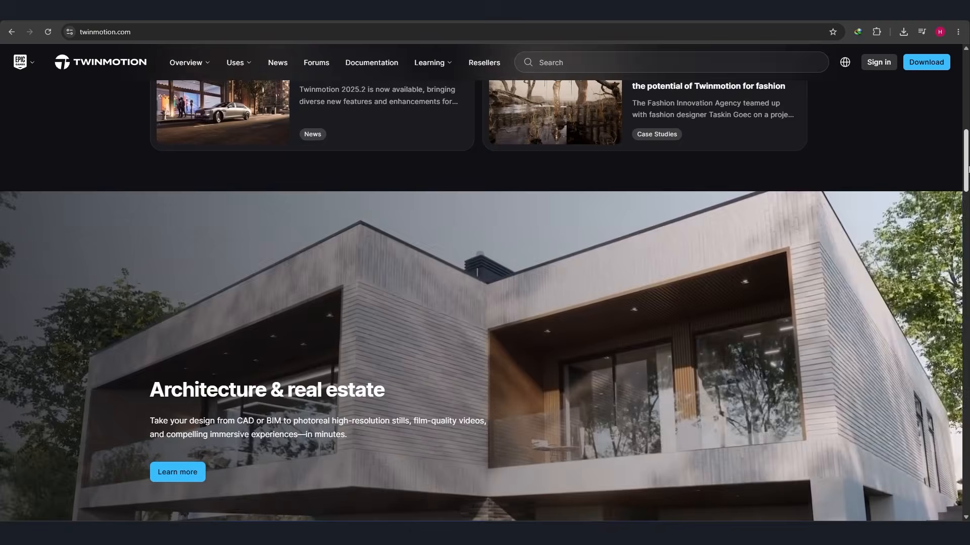
scroll(967, 168, down, 7)
scroll(939, 218, down, 4)
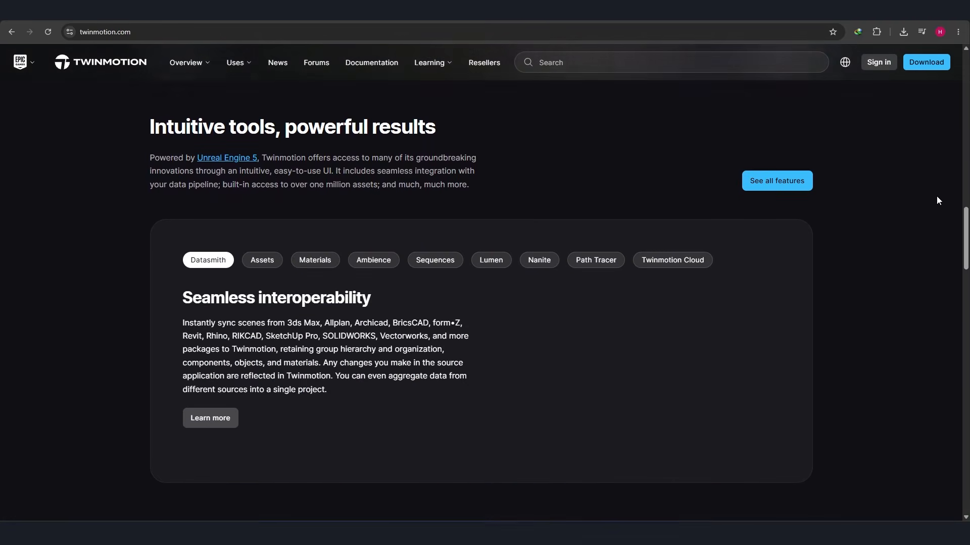
scroll(936, 201, down, 12)
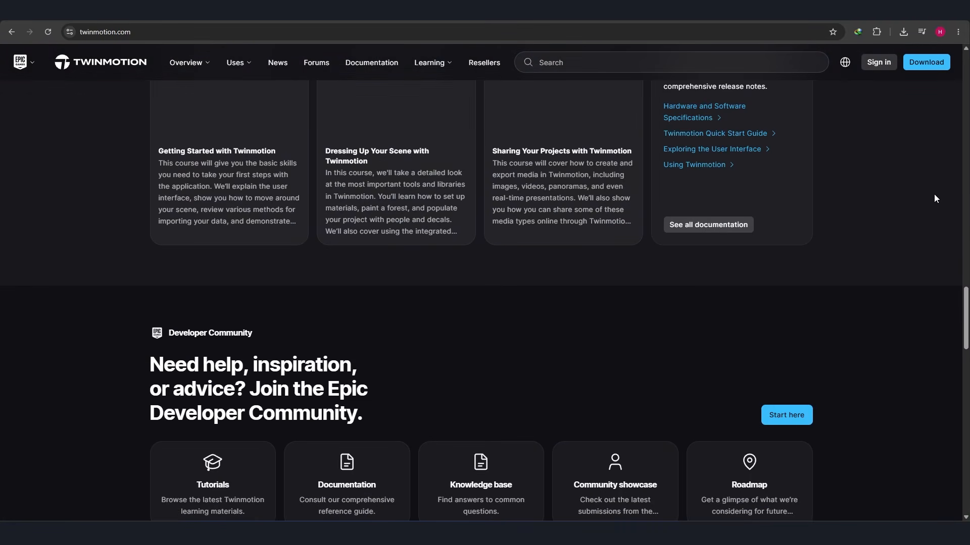
scroll(934, 194, down, 11)
scroll(935, 193, up, 2)
scroll(935, 194, down, 11)
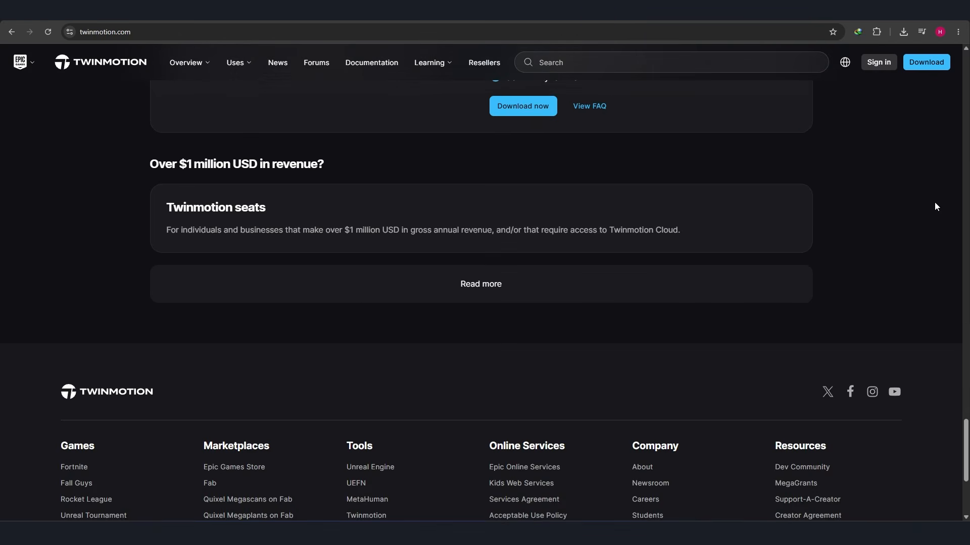
scroll(934, 207, up, 3)
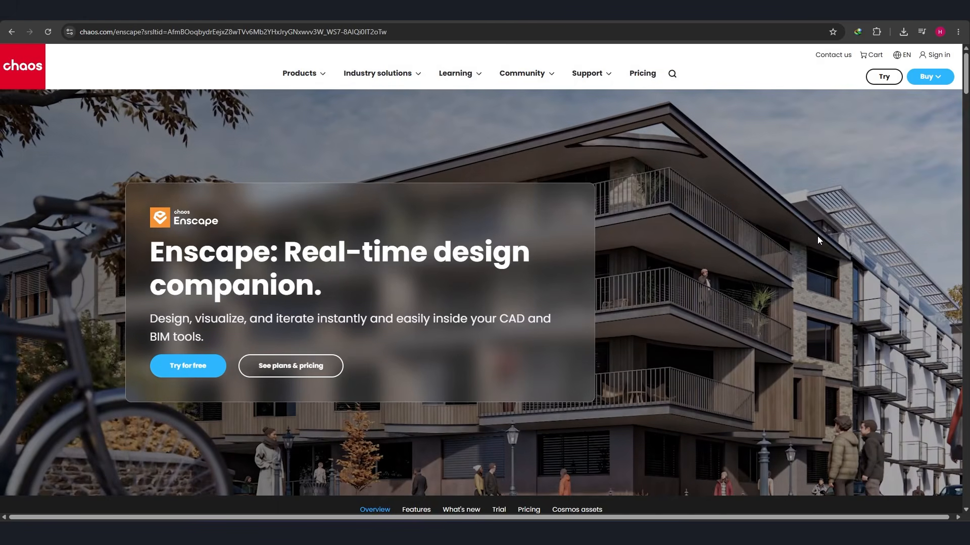
Examine the Chaos Enscape web page's supported host applications, AEC workflow and real-time design exploration sections.
scroll(817, 235, down, 5)
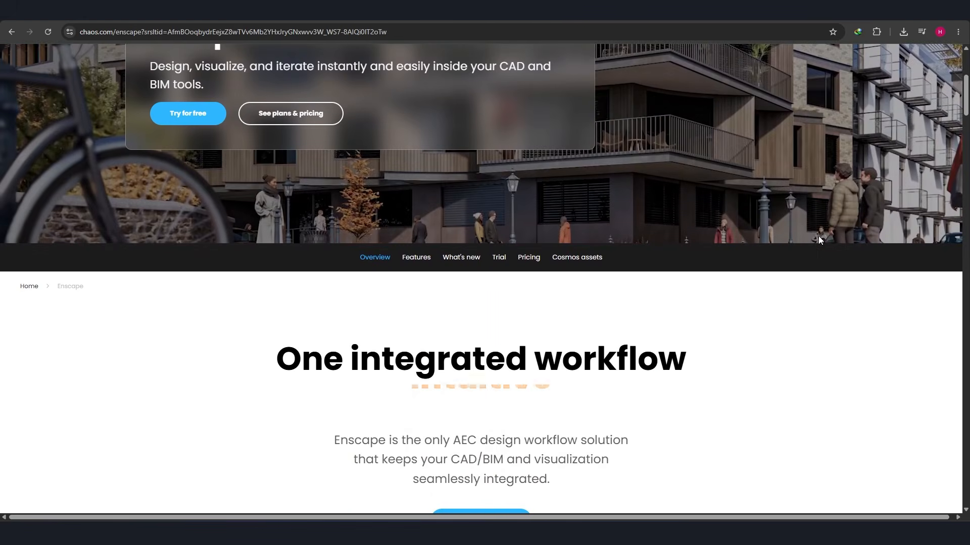
scroll(818, 235, down, 10)
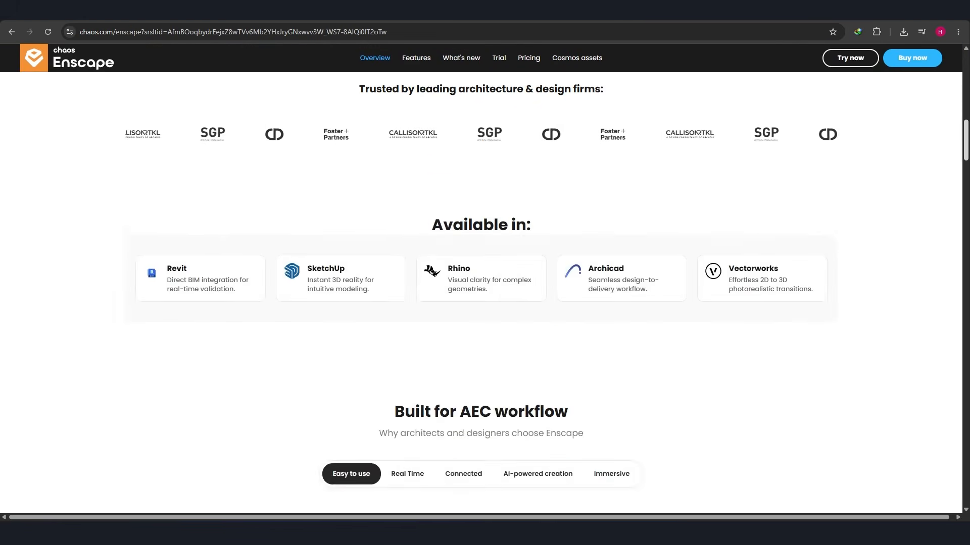
scroll(481, 298, down, 4)
scroll(481, 299, up, 4)
scroll(481, 293, down, 10)
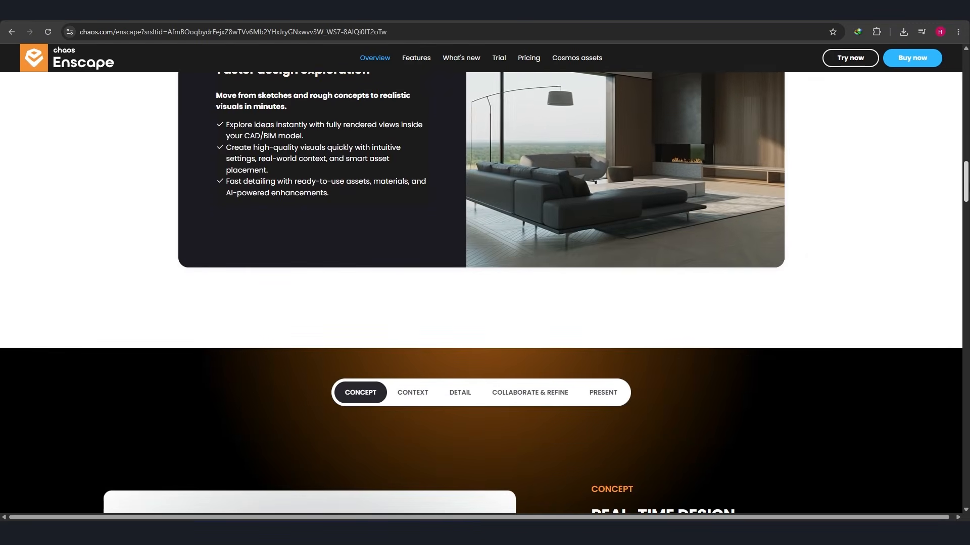
scroll(923, 215, up, 1)
scroll(923, 214, down, 6)
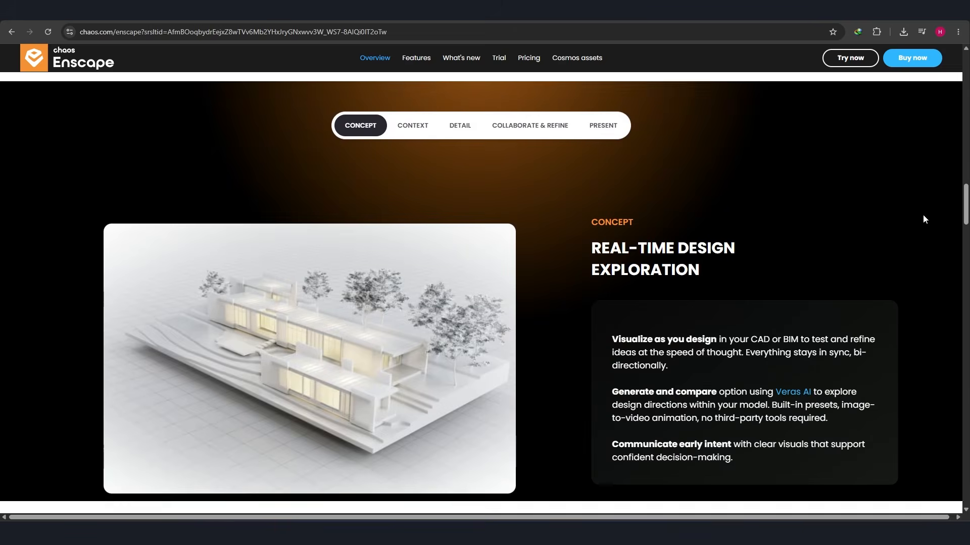
scroll(923, 216, down, 12)
scroll(925, 219, down, 2)
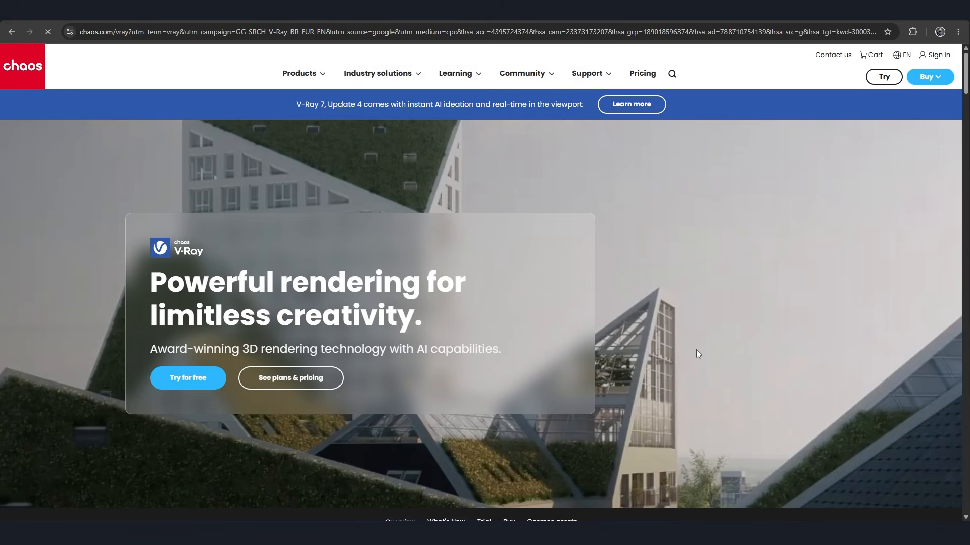
Examine the Chaos V-Ray web page's supported host applications and workflow benefits.
scroll(695, 349, down, 12)
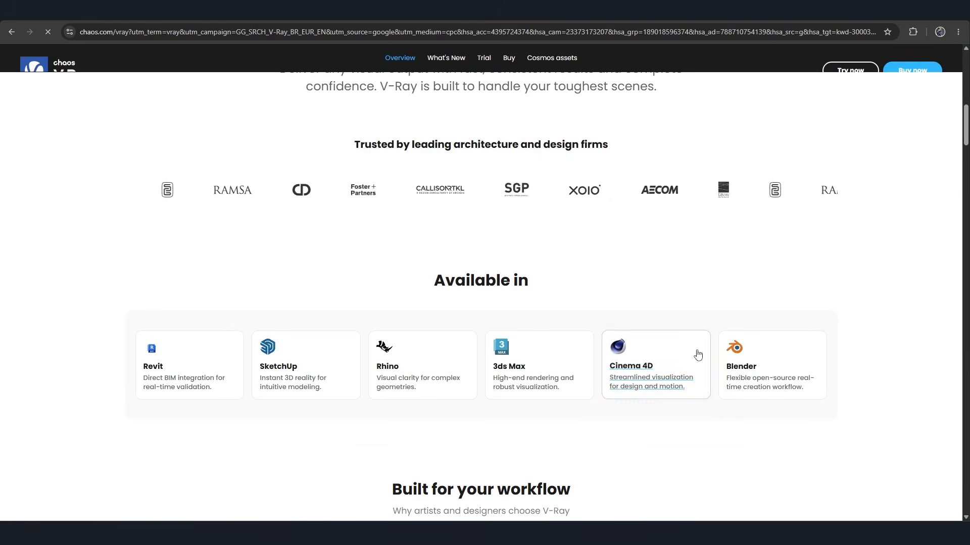
scroll(698, 355, down, 5)
scroll(716, 334, up, 1)
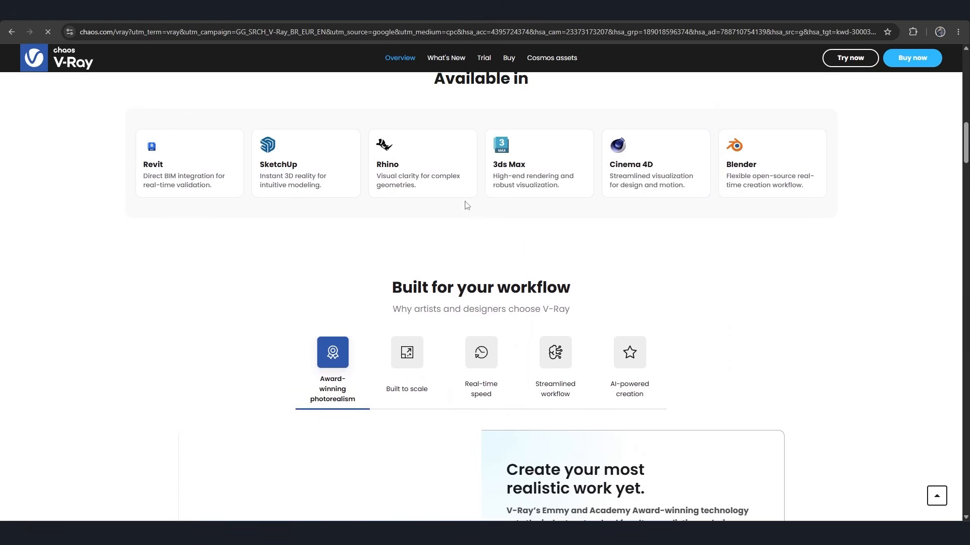
scroll(733, 248, down, 6)
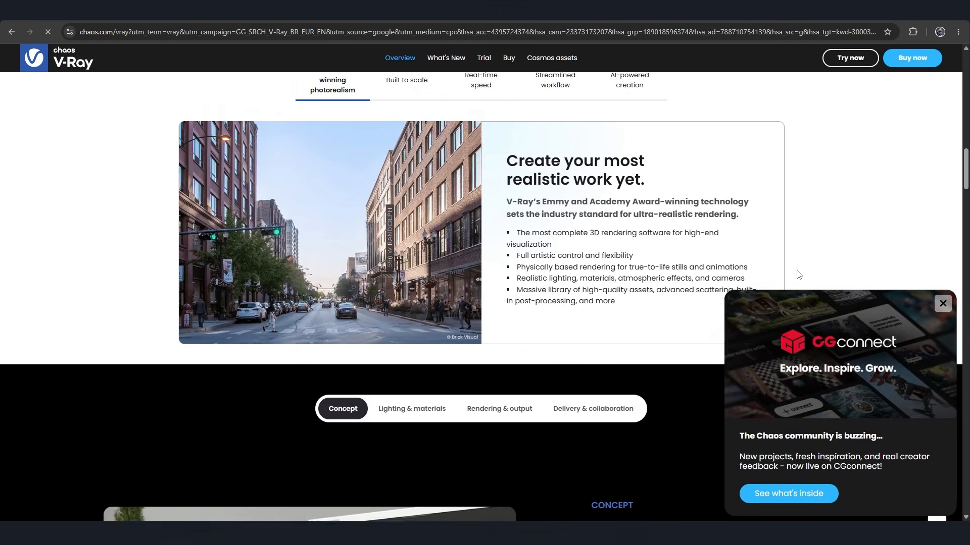
Examine the V-Ray page's photorealism, scene concept, free trial, testimonial, and plans and pricing sections.
scroll(808, 278, up, 1)
click(941, 307)
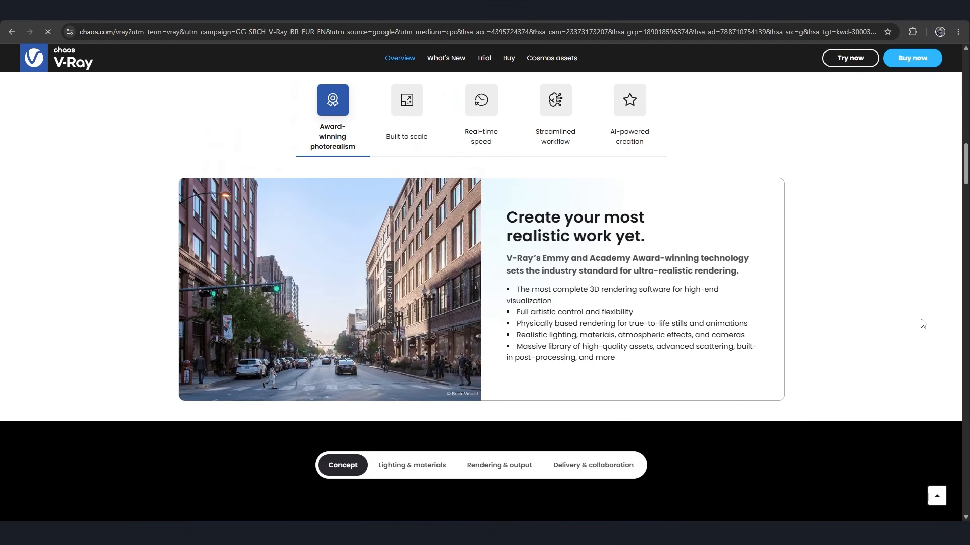
scroll(842, 301, down, 8)
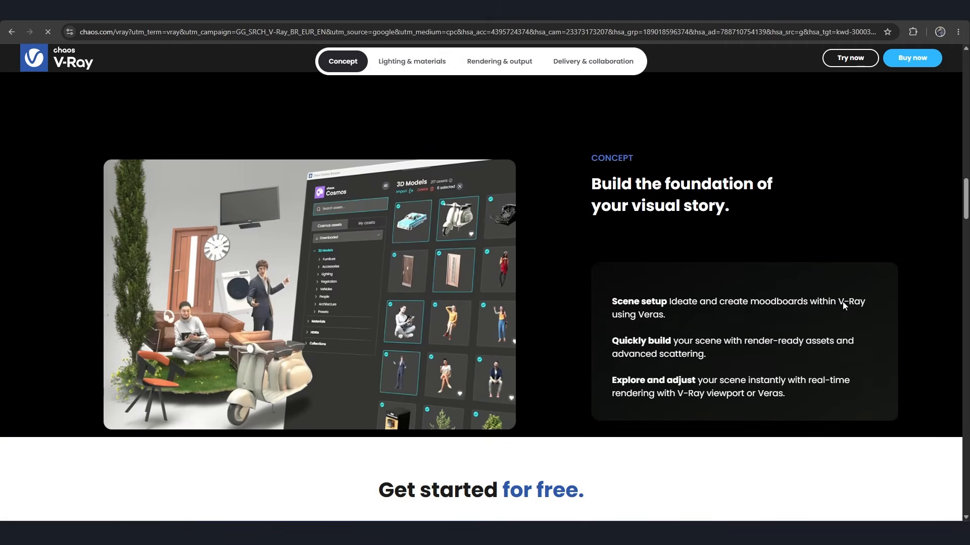
scroll(842, 301, down, 8)
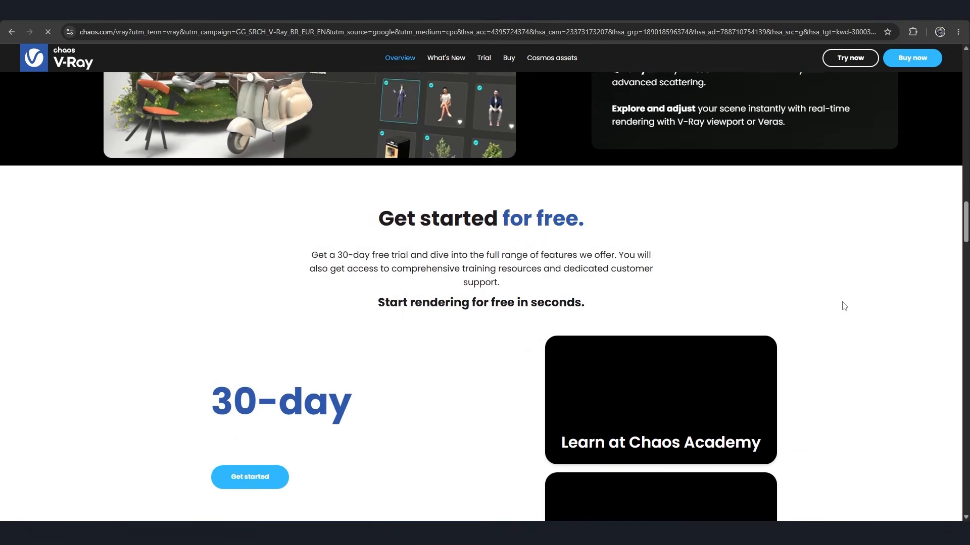
scroll(842, 306, up, 1)
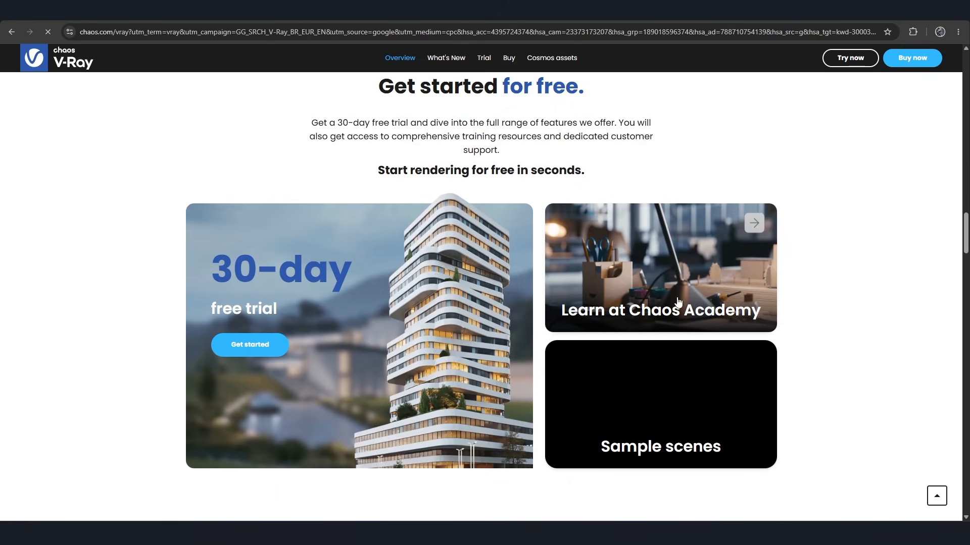
scroll(830, 300, down, 8)
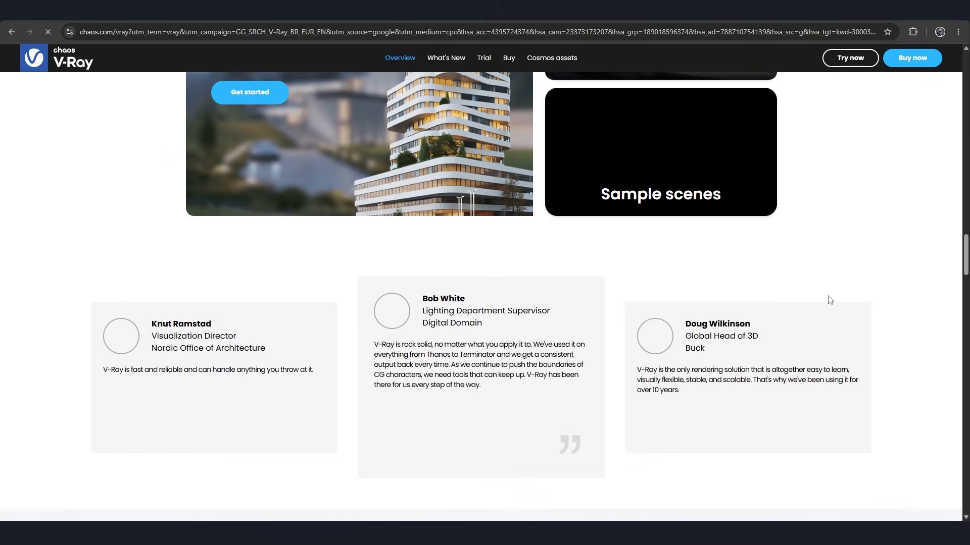
scroll(830, 300, down, 6)
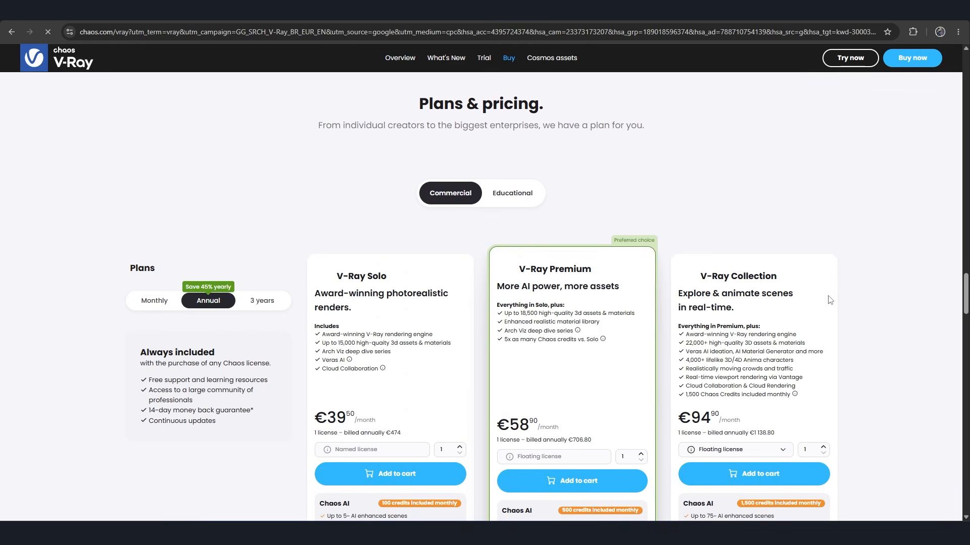
scroll(830, 300, down, 4)
scroll(829, 296, up, 1)
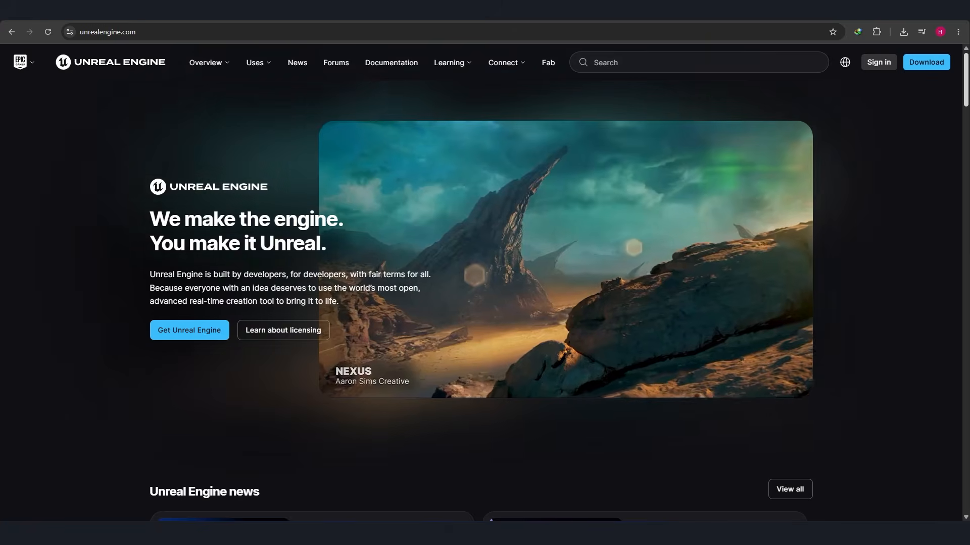
Examine the Unreal Engine website's news, industry uses, installation steps, tutorials, documentation and sample projects.
scroll(484, 282, down, 2)
scroll(945, 152, down, 4)
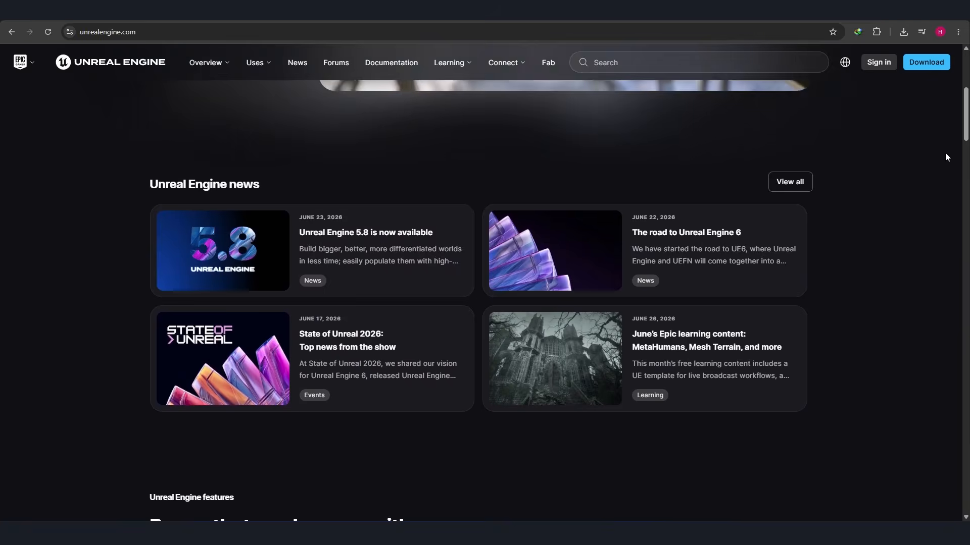
scroll(944, 153, down, 3)
scroll(944, 153, down, 11)
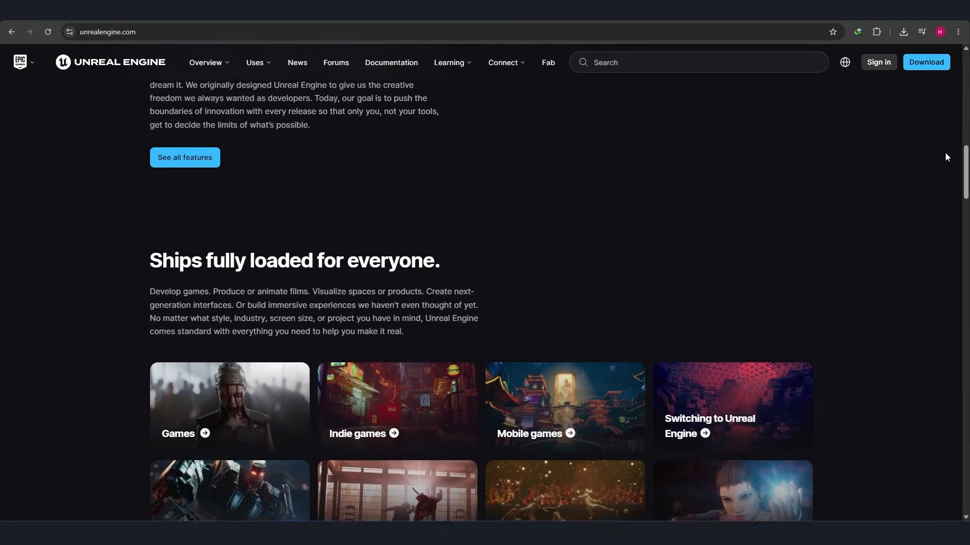
scroll(903, 191, down, 1)
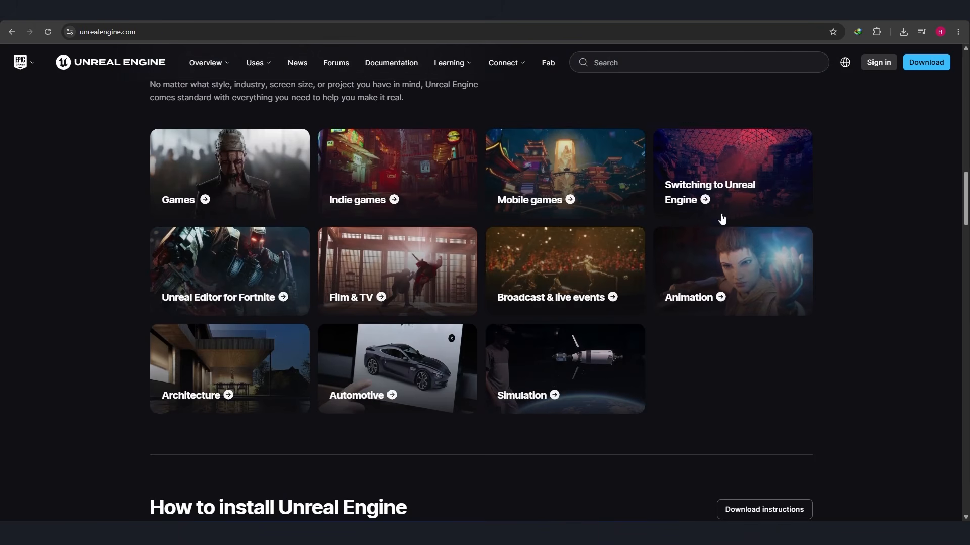
scroll(908, 203, down, 6)
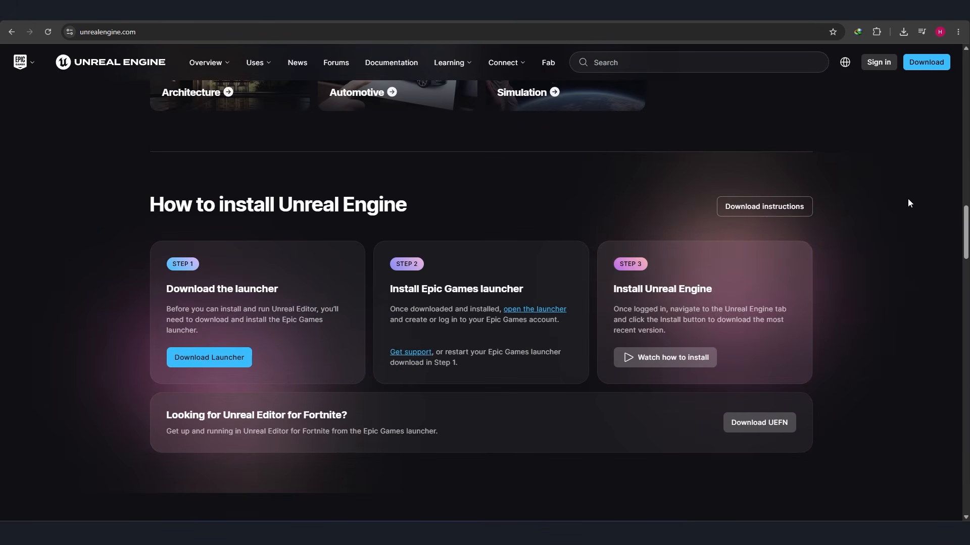
scroll(907, 202, down, 2)
scroll(908, 202, down, 7)
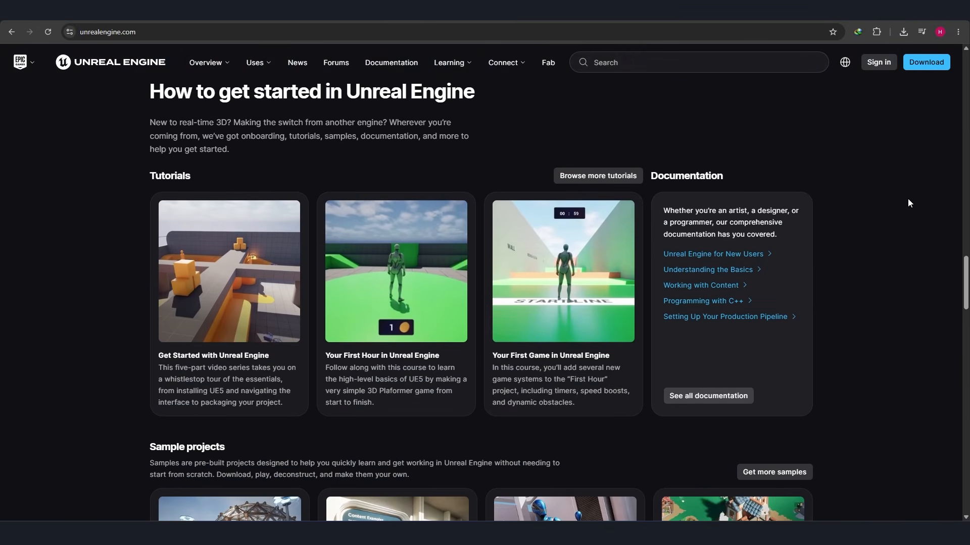
scroll(907, 203, down, 1)
scroll(907, 202, down, 6)
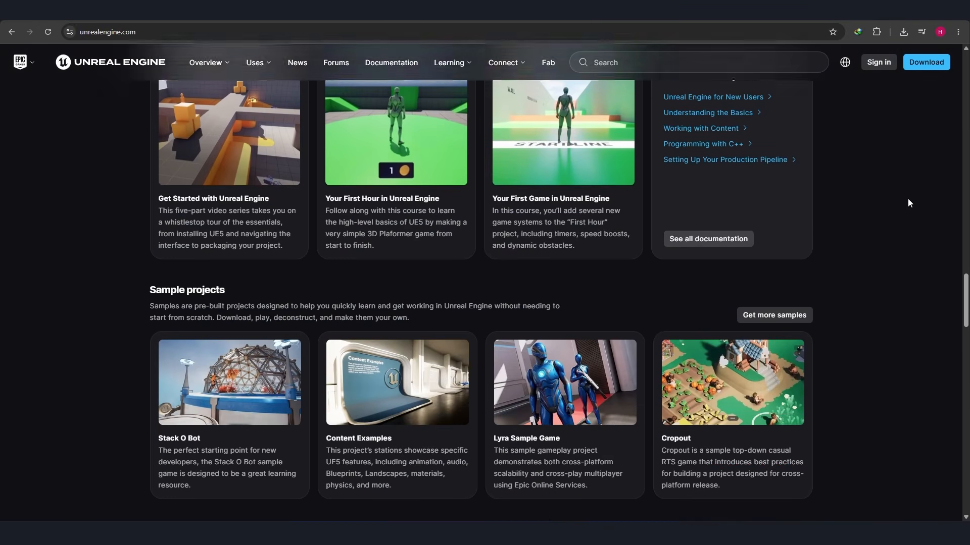
scroll(908, 203, down, 1)
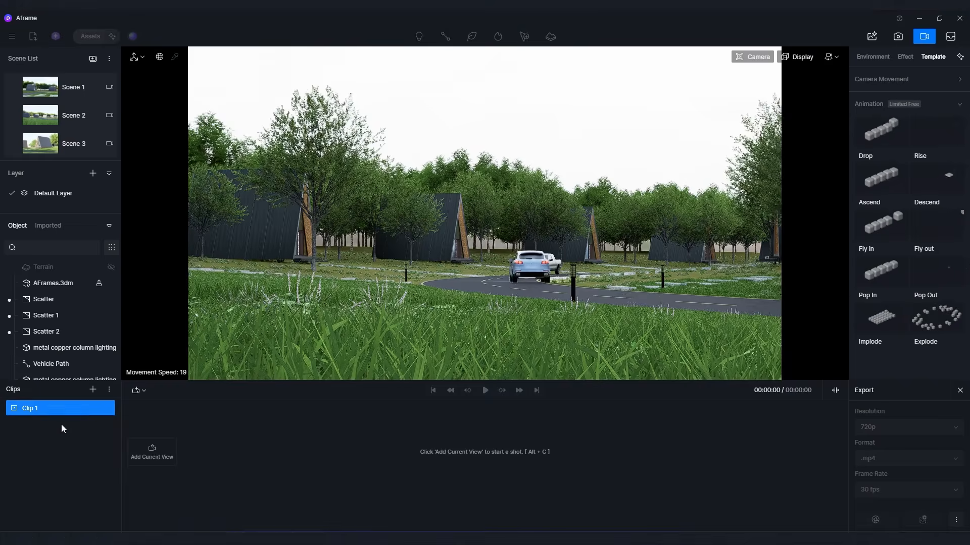
Switch to D5 Render's Aframe project, build a 3-second Shot 1 in Clip 1 from two camera views, and play it back.
click(152, 453)
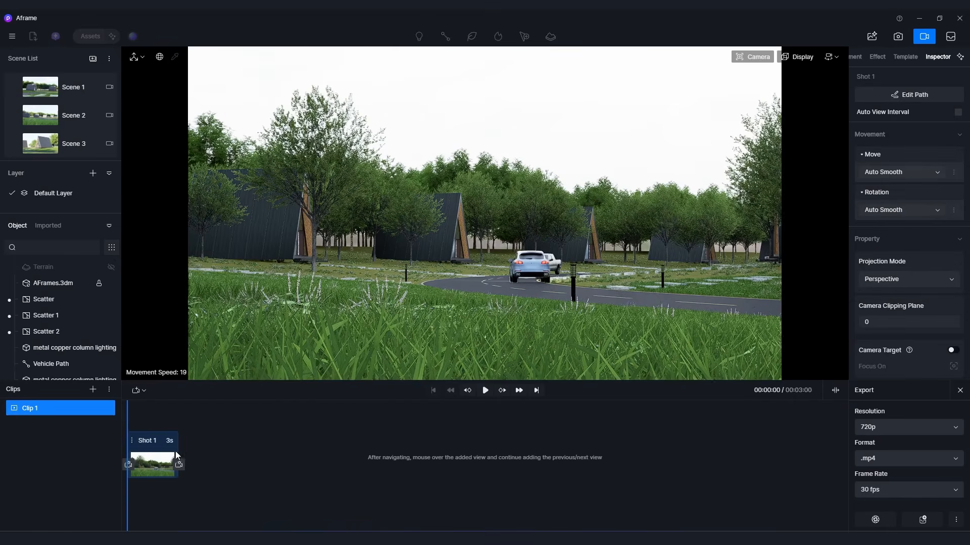
key(d)
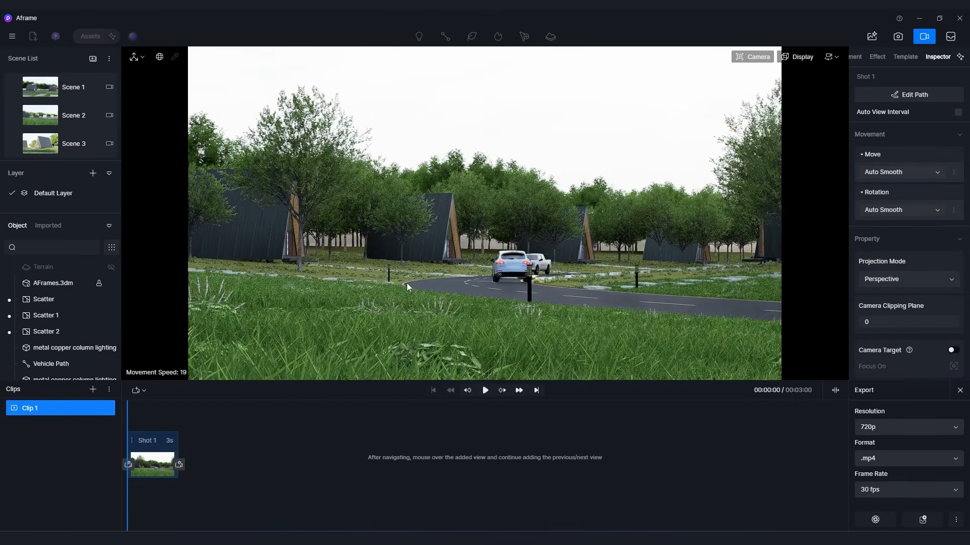
click(180, 464)
drag(230, 420, 110, 436)
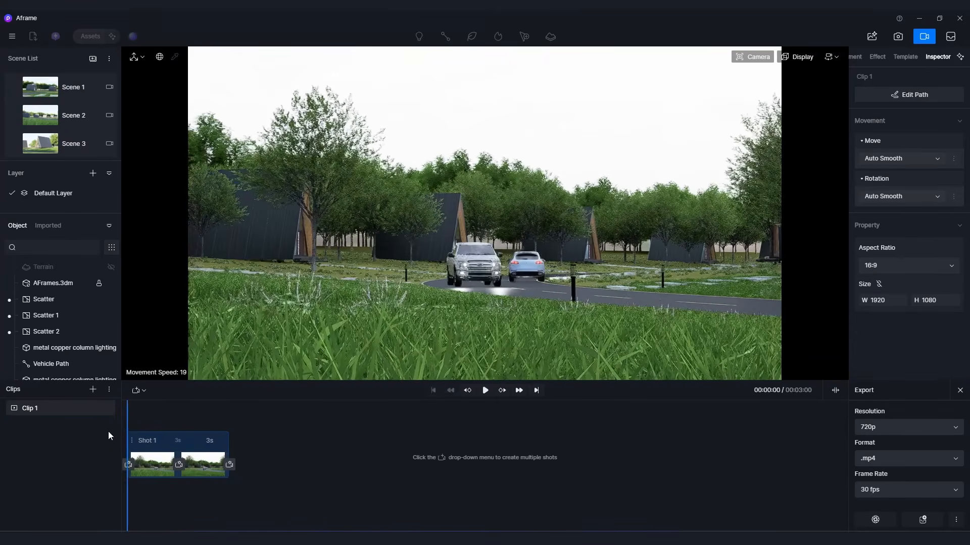
click(486, 391)
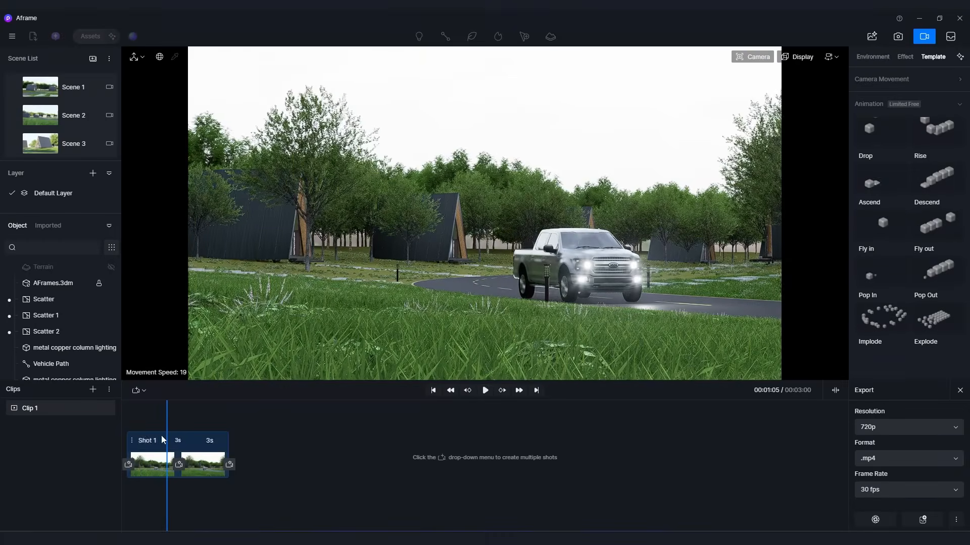
click(162, 439)
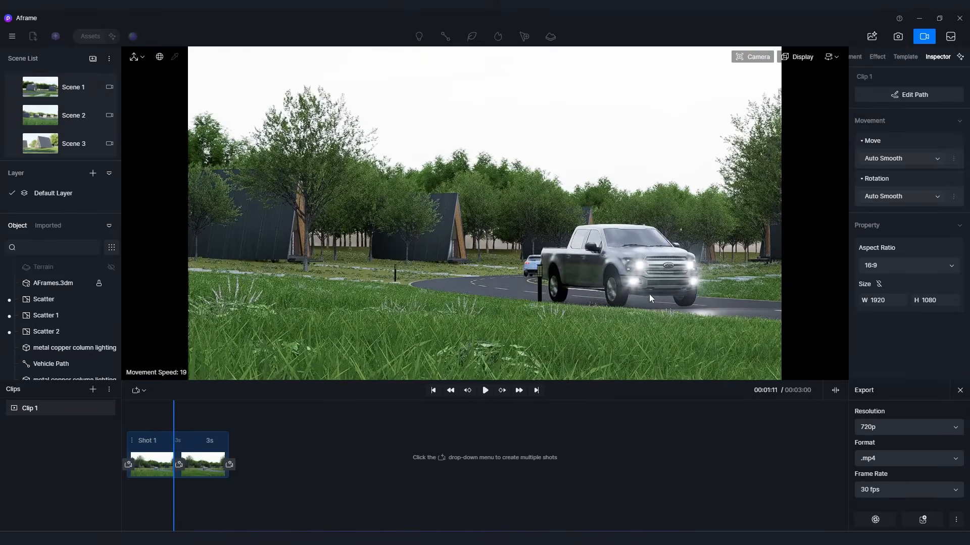
Try to apply the Drop animation template to the pickup truck on the Vehicle Path.
click(646, 274)
click(909, 57)
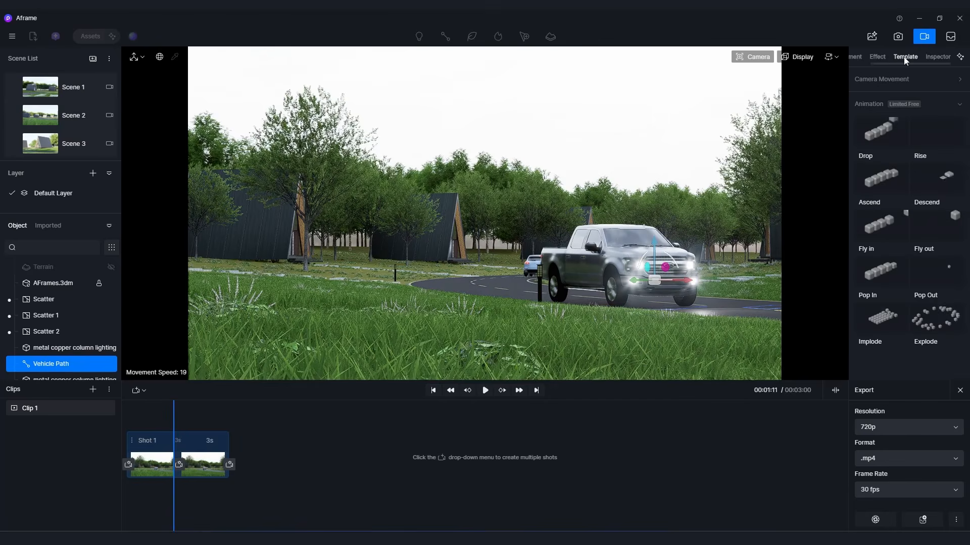
click(884, 138)
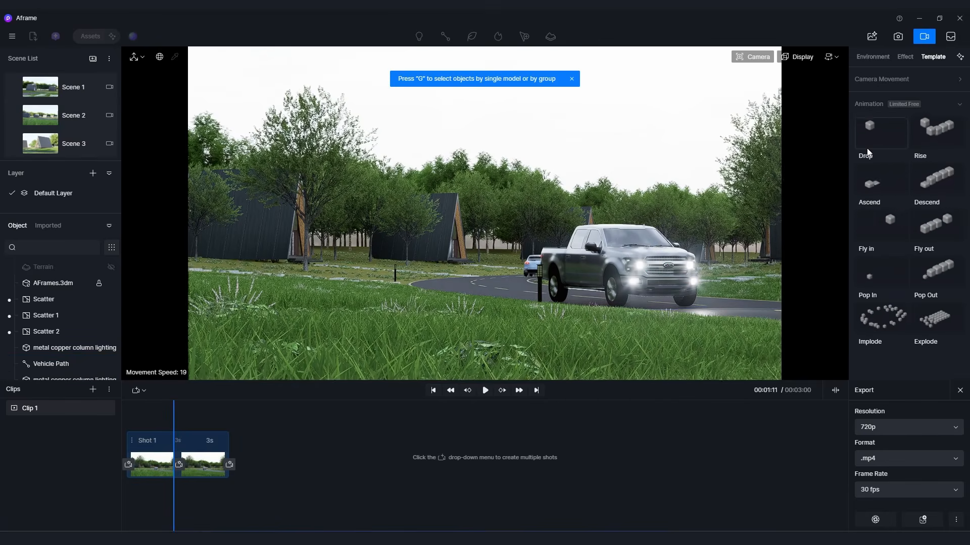
click(625, 258)
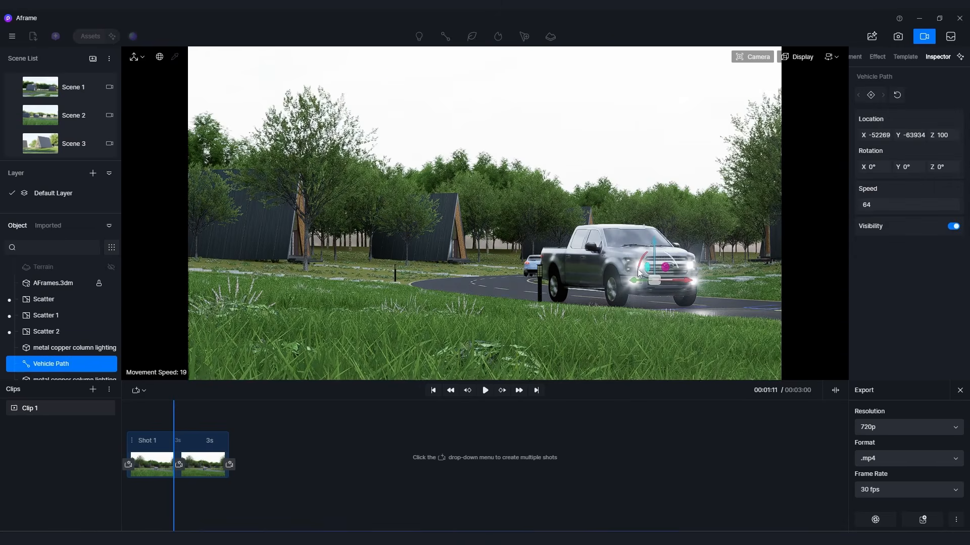
click(895, 58)
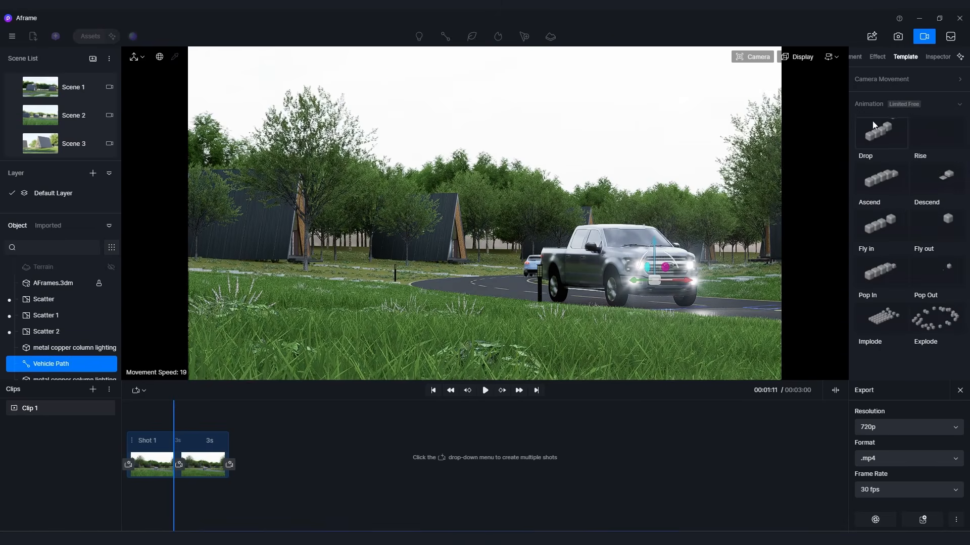
click(795, 235)
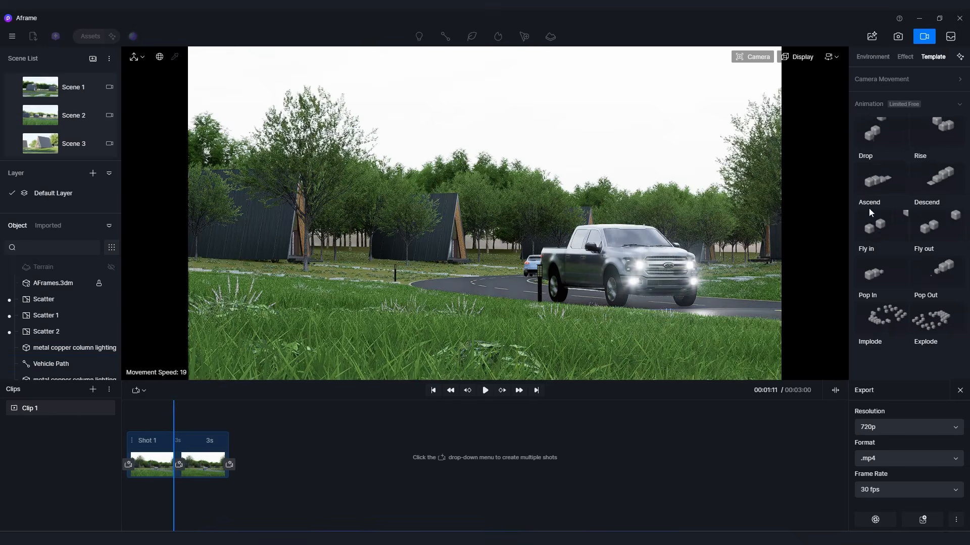
click(884, 148)
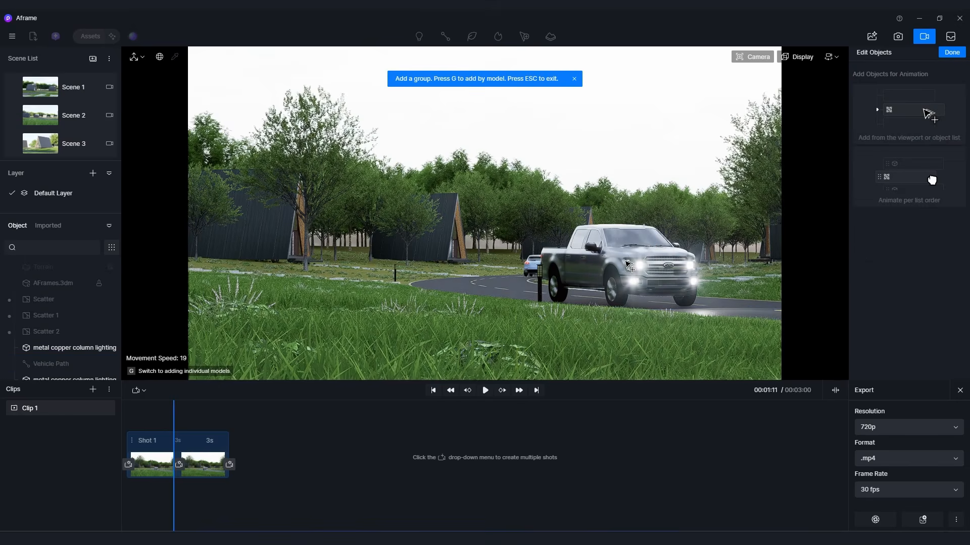
key(Escape)
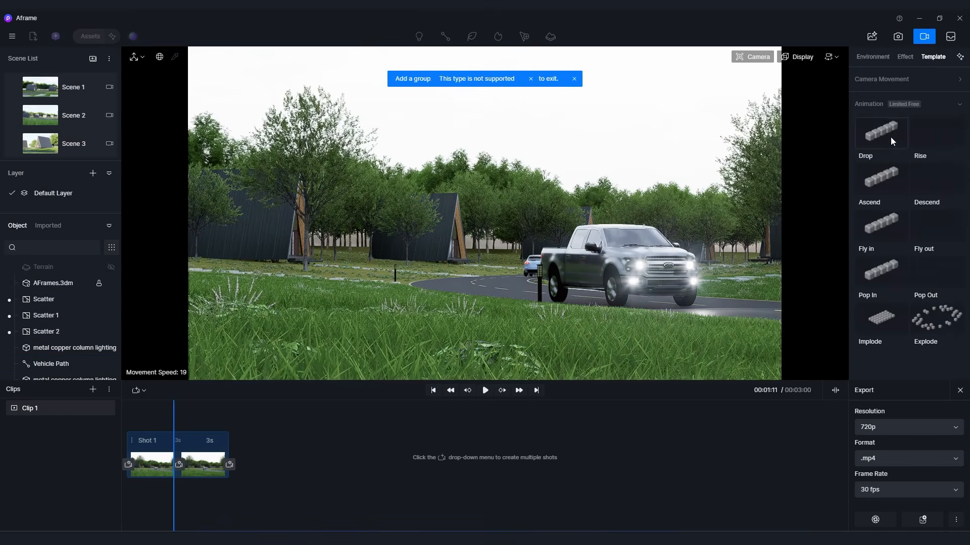
Review the clip's Effect and Environment settings and its animation templates.
click(905, 58)
click(876, 58)
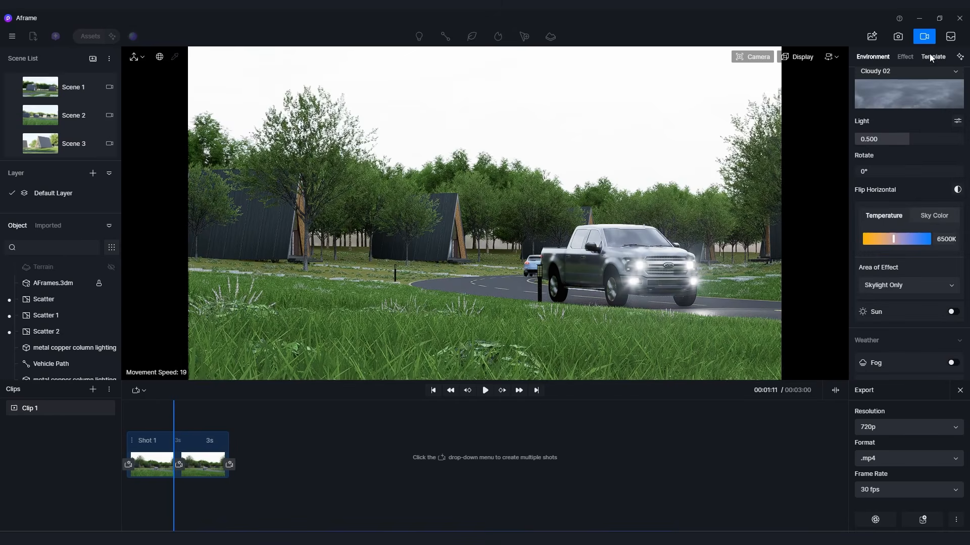
click(932, 56)
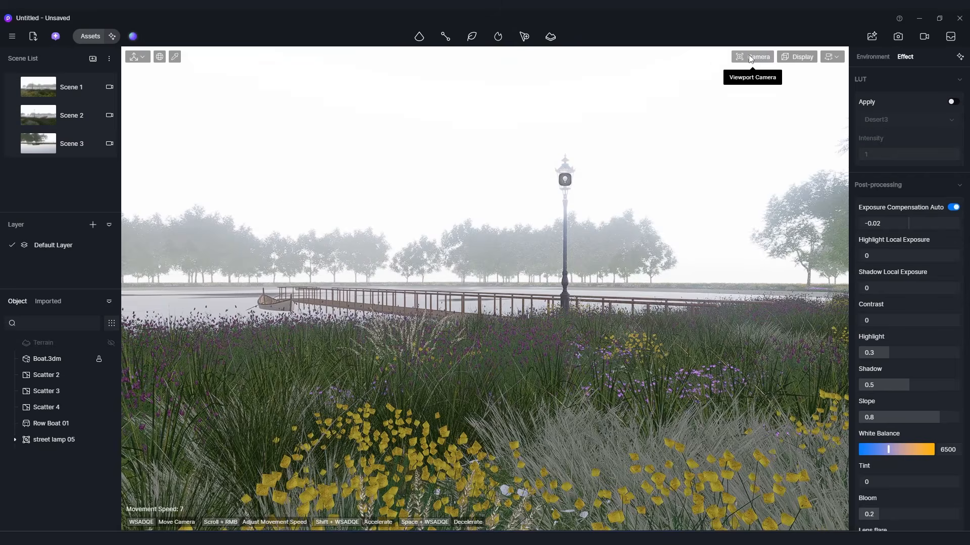
In the lakeside boat project, set the camera's focal length to 70 and reframe the view across the flowers, pier and street lamp.
click(752, 57)
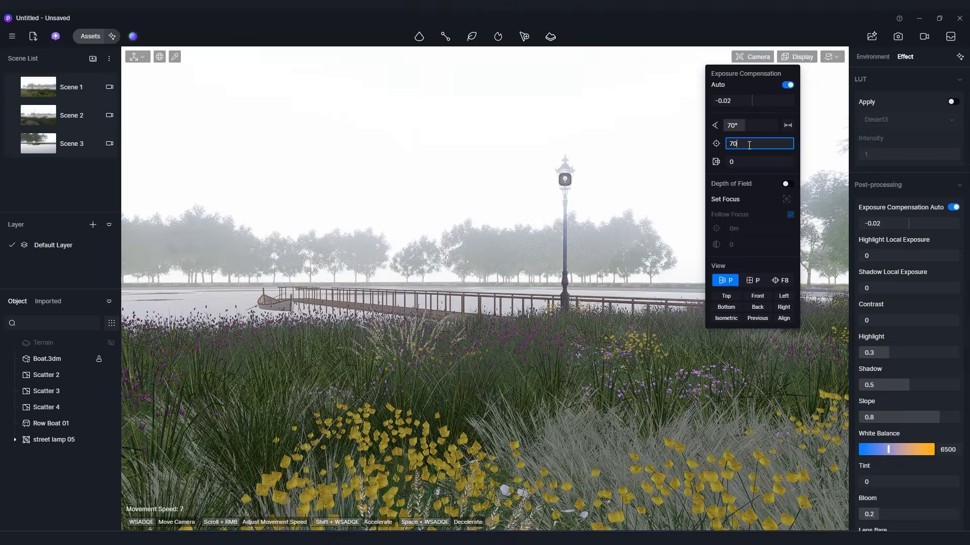
key(Return)
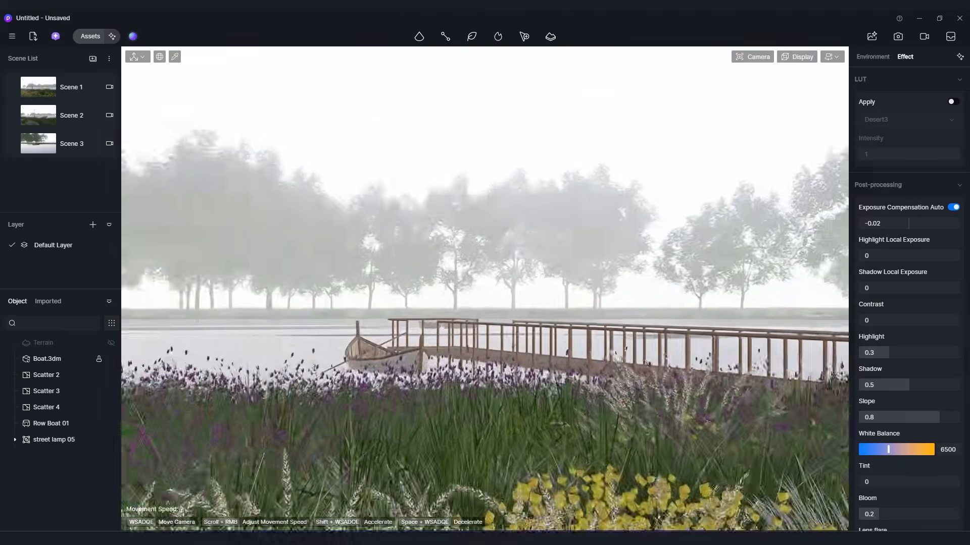
key(s)
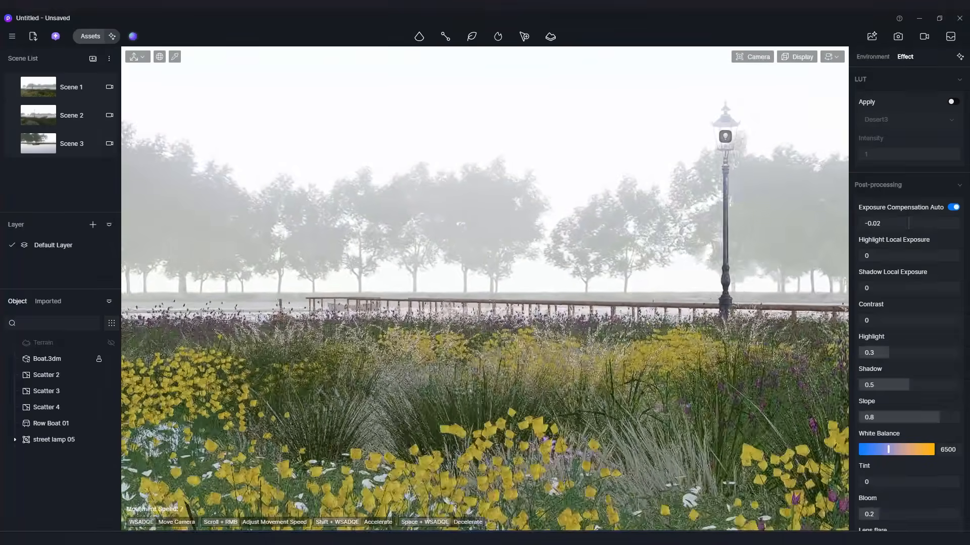
key(w)
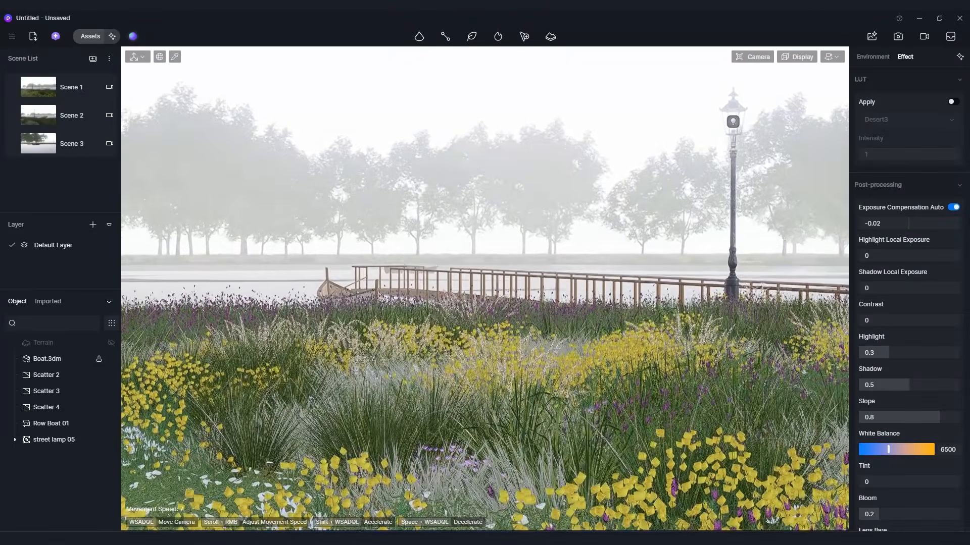
key(e)
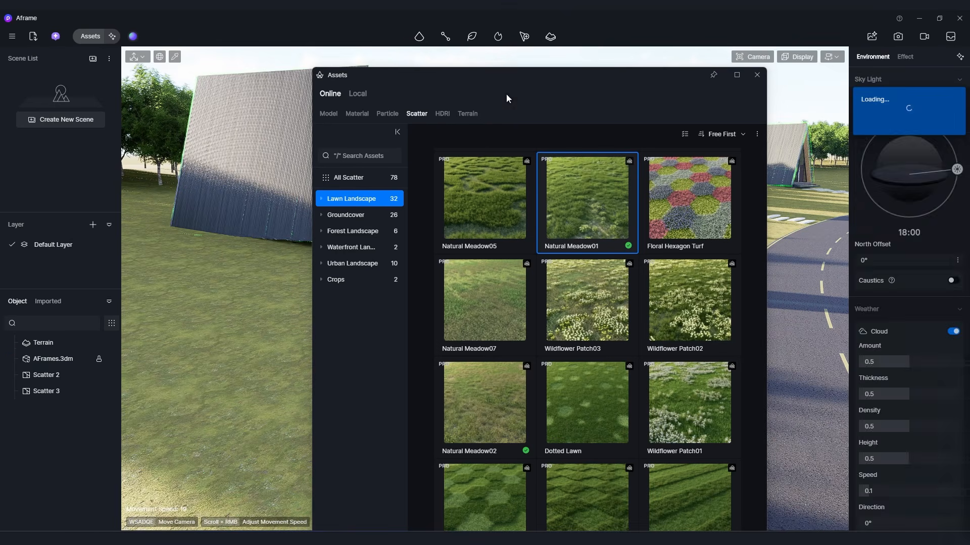
Close the Aframe project's asset library and review the animation templates and Effect settings for Clip 1's final view.
click(757, 75)
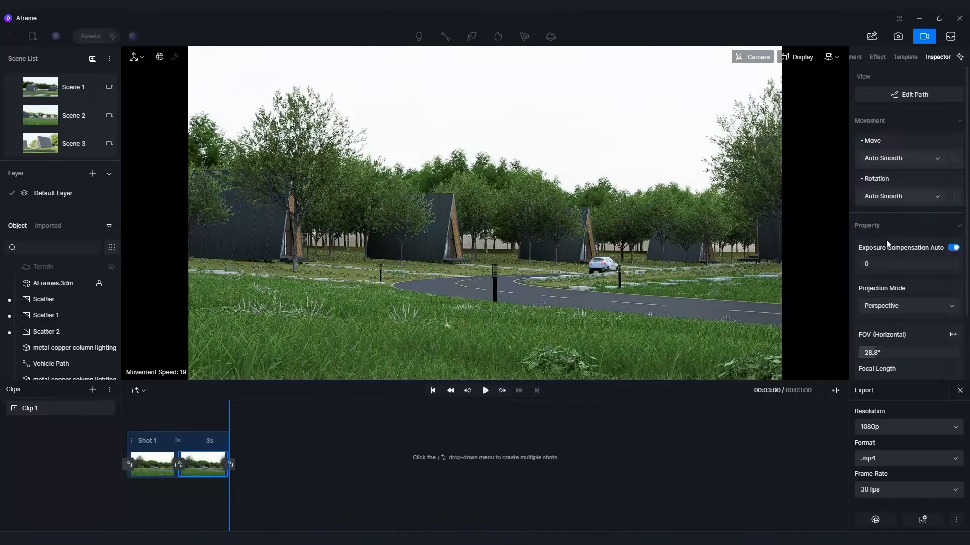
click(908, 57)
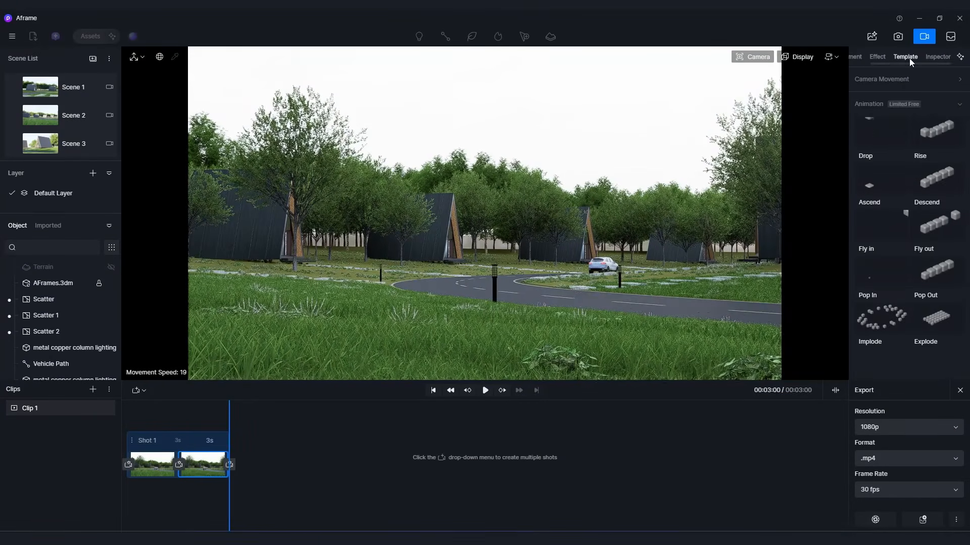
click(879, 57)
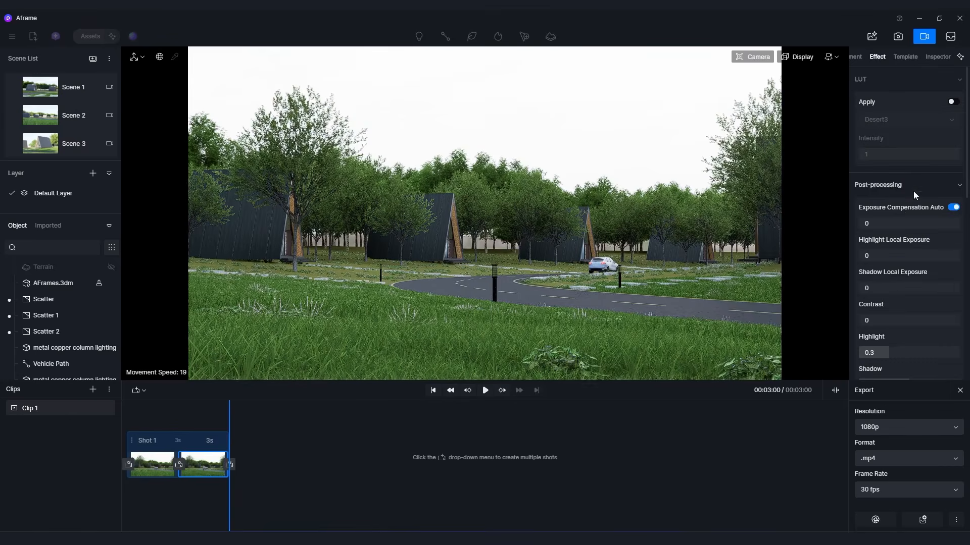
Turn on the AO style effect for Clip 1.
scroll(919, 229, down, 10)
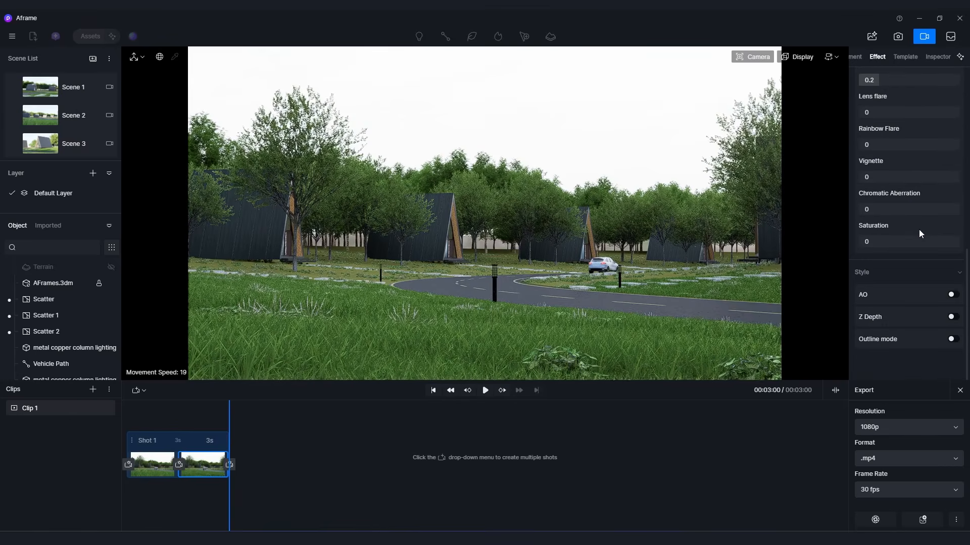
click(952, 295)
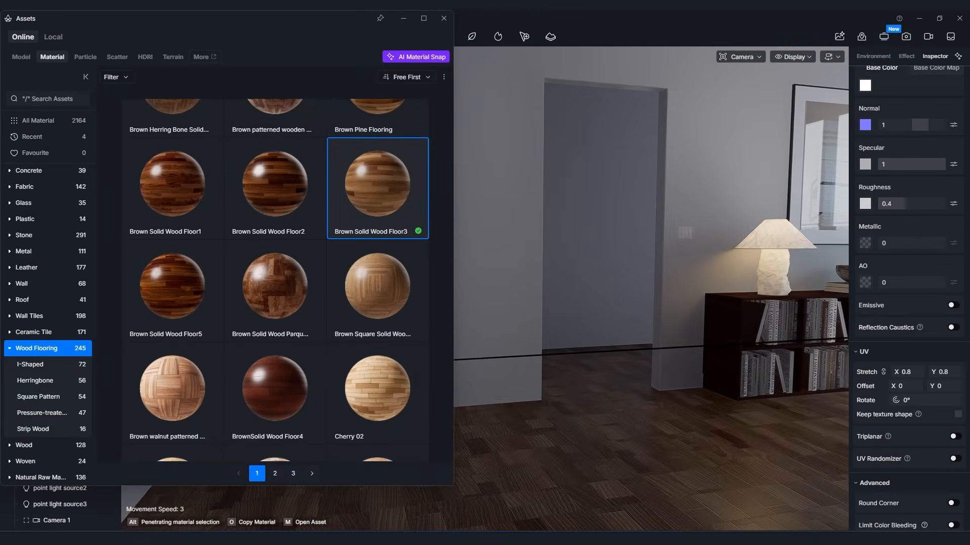
In the living-room project, apply the Brown Solid Wood Floor3 material to the floor and enable Triplanar mapping.
right_drag(606, 282, 773, 287)
scroll(343, 364, down, 10)
scroll(343, 363, up, 8)
scroll(343, 362, up, 3)
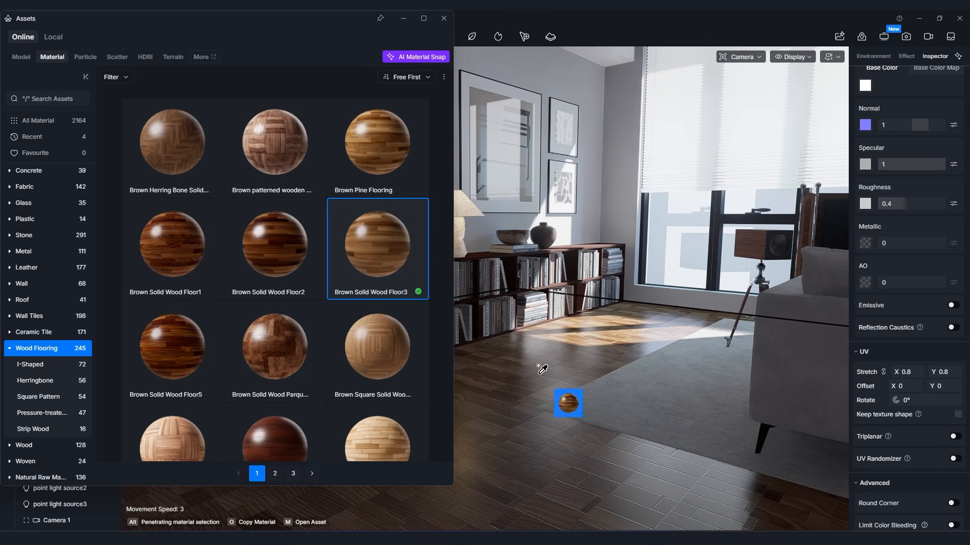
right_click(554, 375)
click(573, 346)
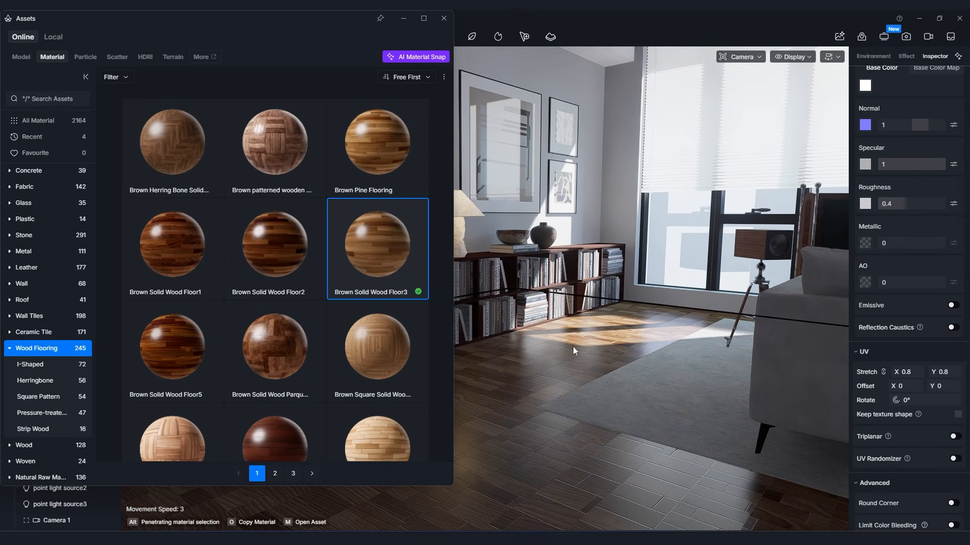
scroll(933, 442, down, 2)
click(957, 409)
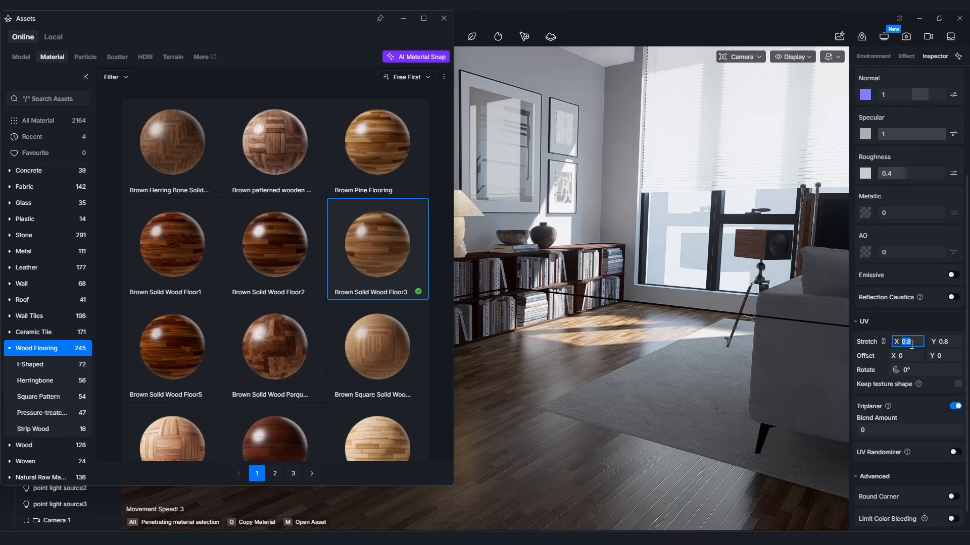
Try UV stretch values of 0.1, 0.2 and 0.3 on the wood floor material.
text(0.1)
key(Return)
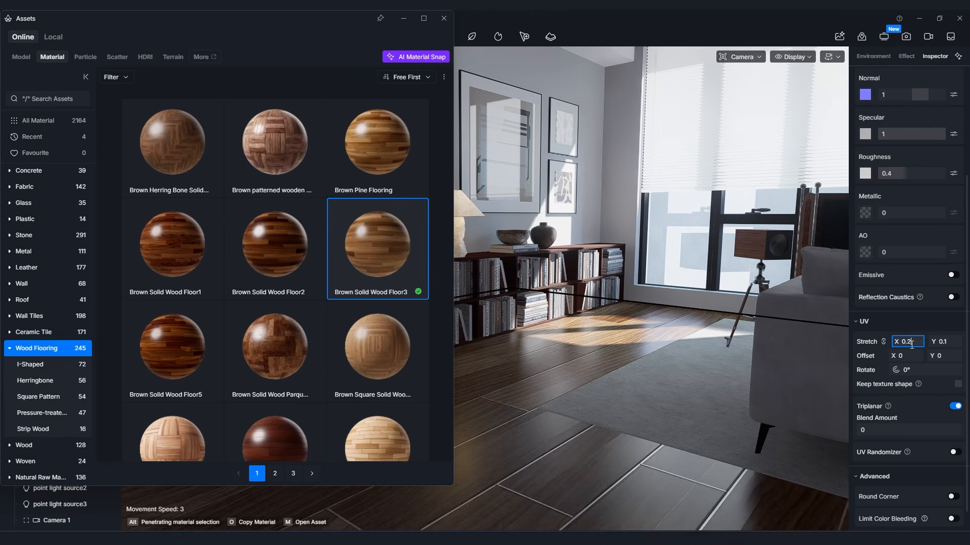
key(Return)
click(911, 344)
text(0.3)
key(Return)
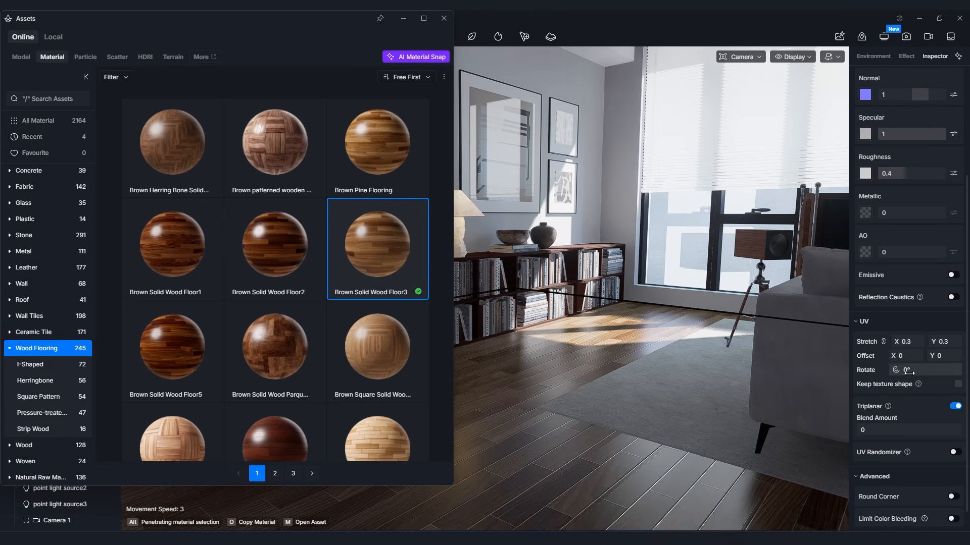
Rotate the wood floor texture 90° and set its UV stretch to 0.25.
click(910, 372)
text(90)
key(Return)
text(0.4)
key(Return)
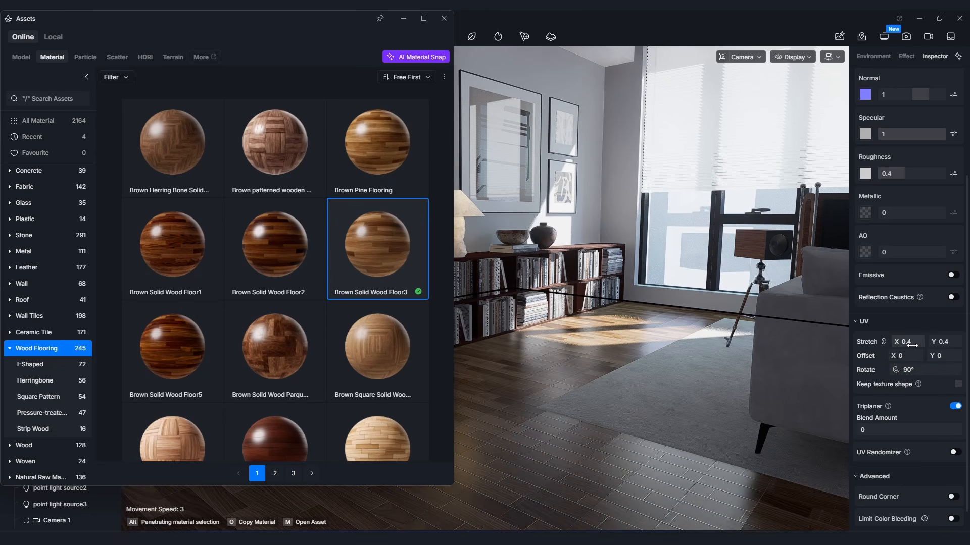
key(Return)
Browse the Wood Flooring, Ceramic, Concrete and Stone categories of the online material library.
scroll(275, 277, down, 5)
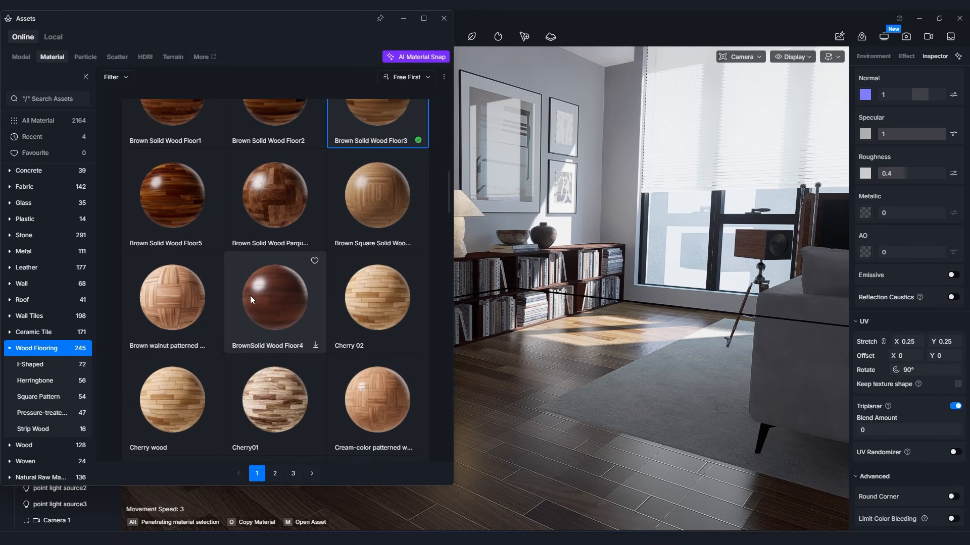
scroll(55, 279, up, 1)
click(23, 174)
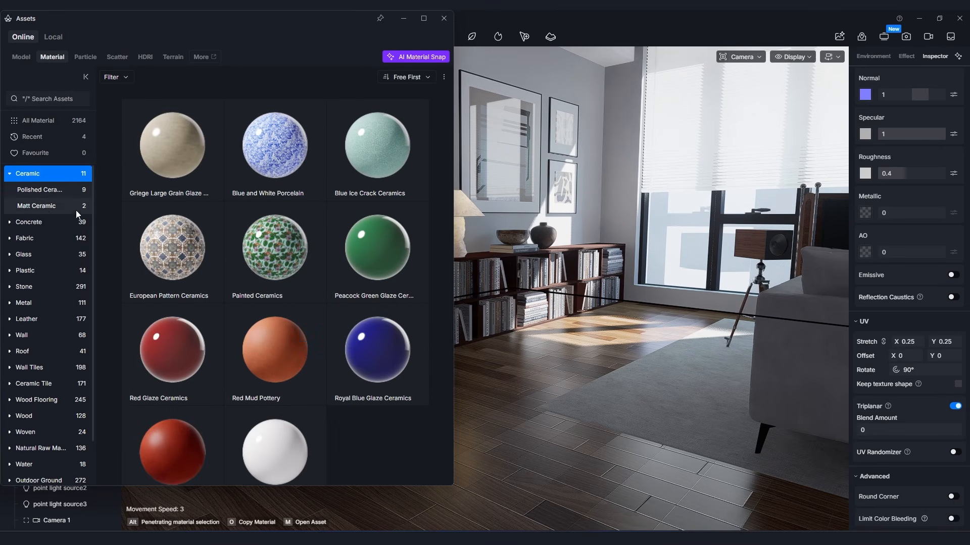
click(30, 223)
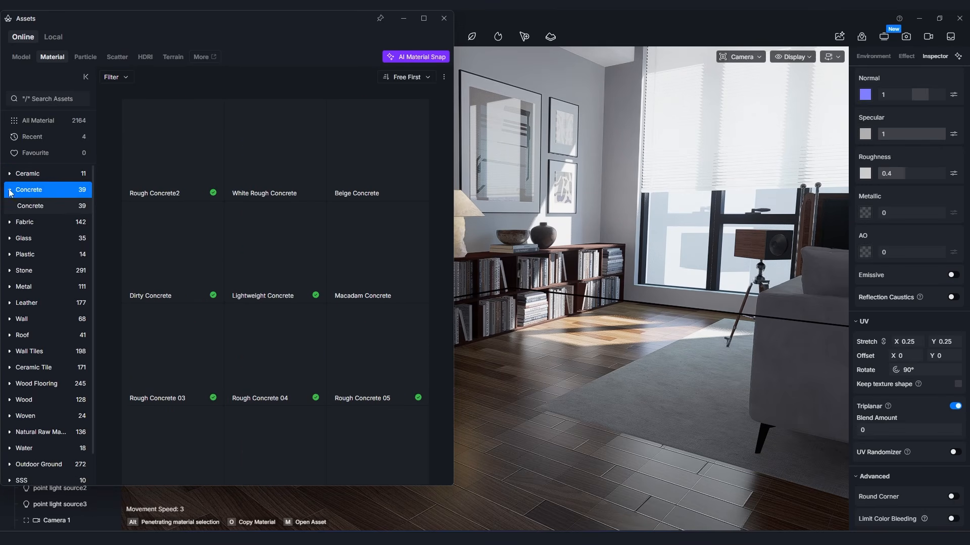
click(23, 273)
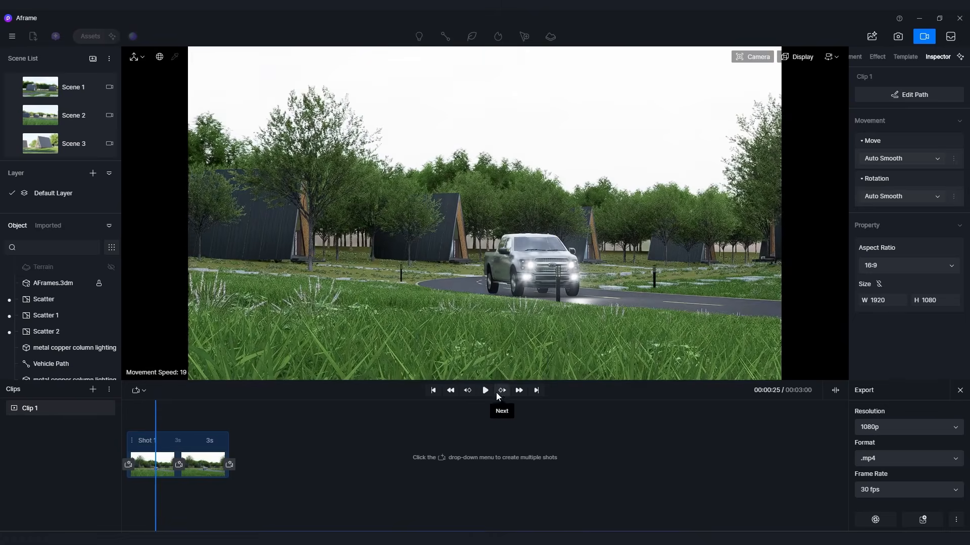
In the Aframe project, play Clip 1 to 00:01:20 and apply the Drop animation template to the AFrames.3dm model.
click(487, 391)
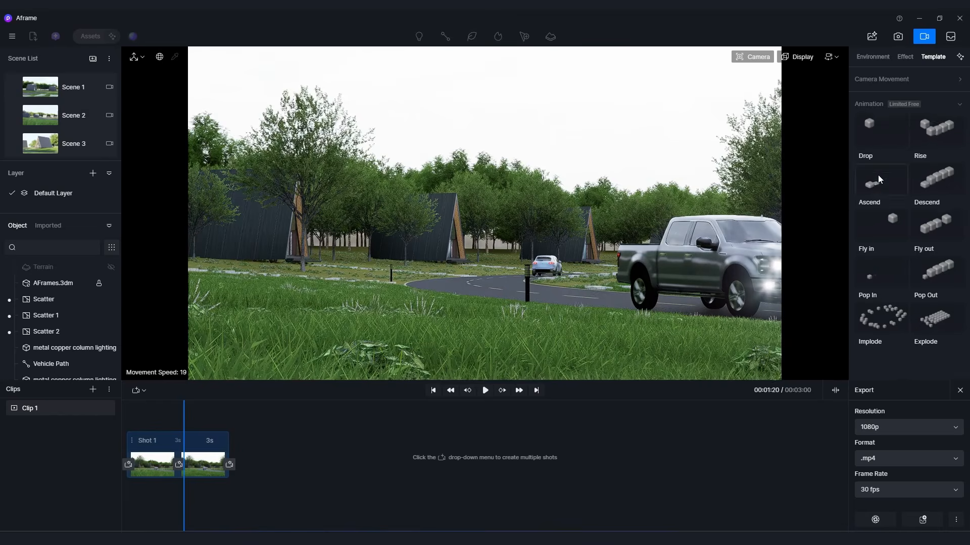
click(51, 365)
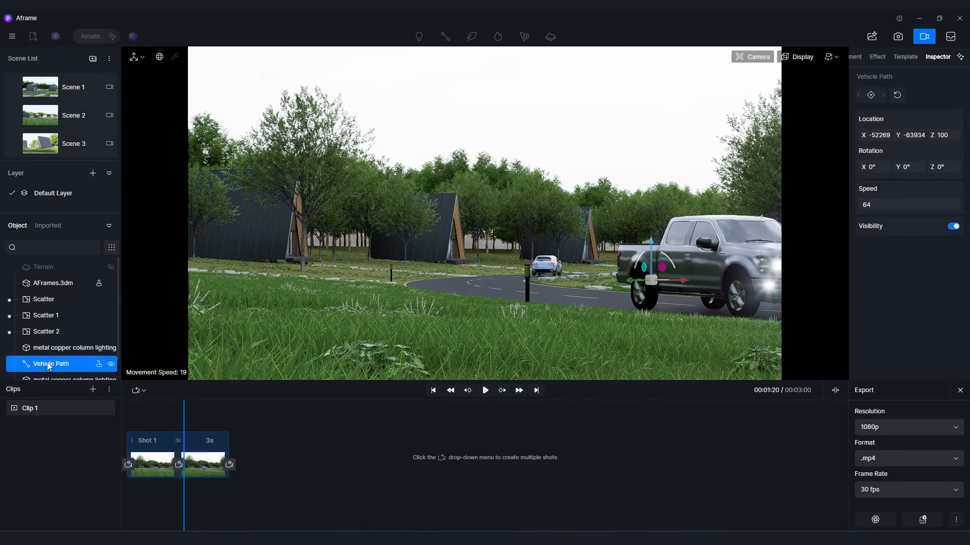
click(56, 284)
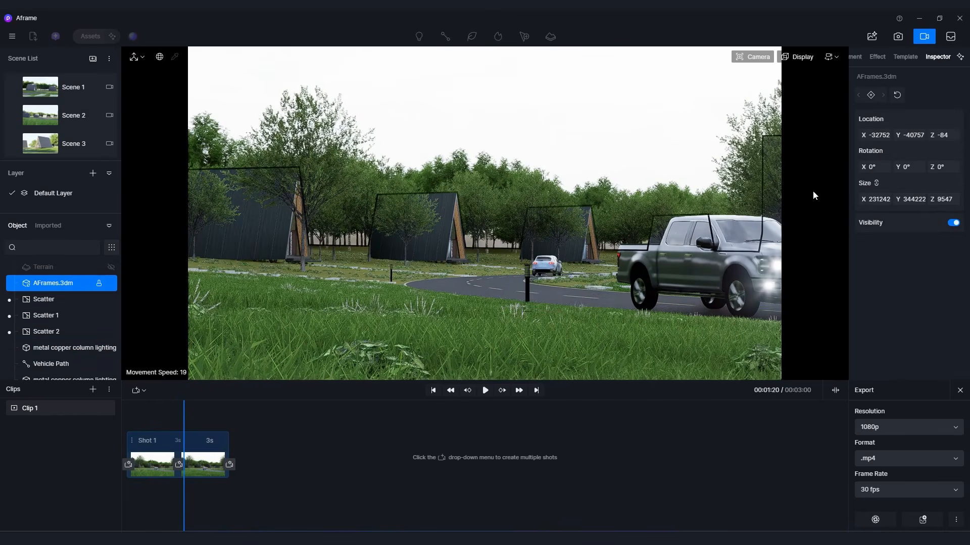
click(905, 57)
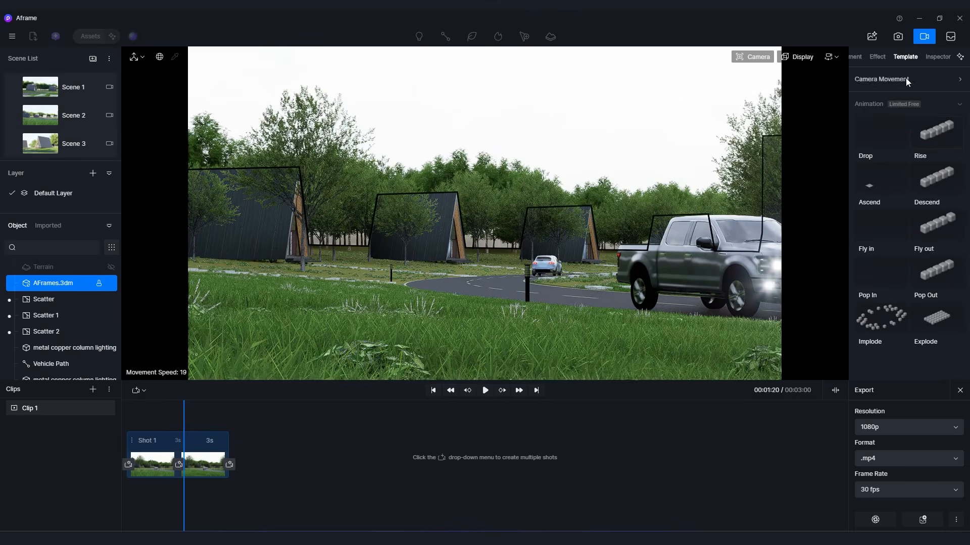
click(888, 137)
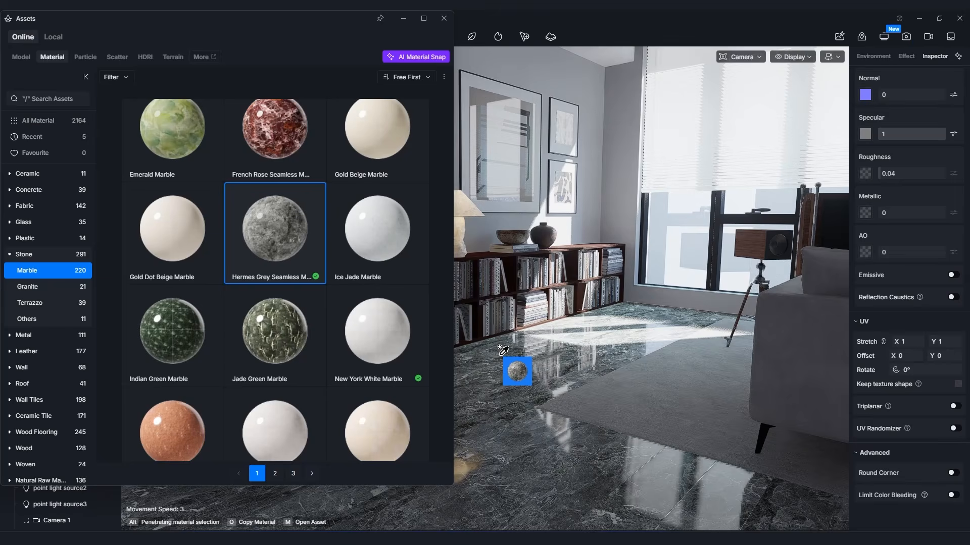
In the living-room project, apply the New York White Marble material to the floor and close the asset library.
drag(378, 330, 538, 360)
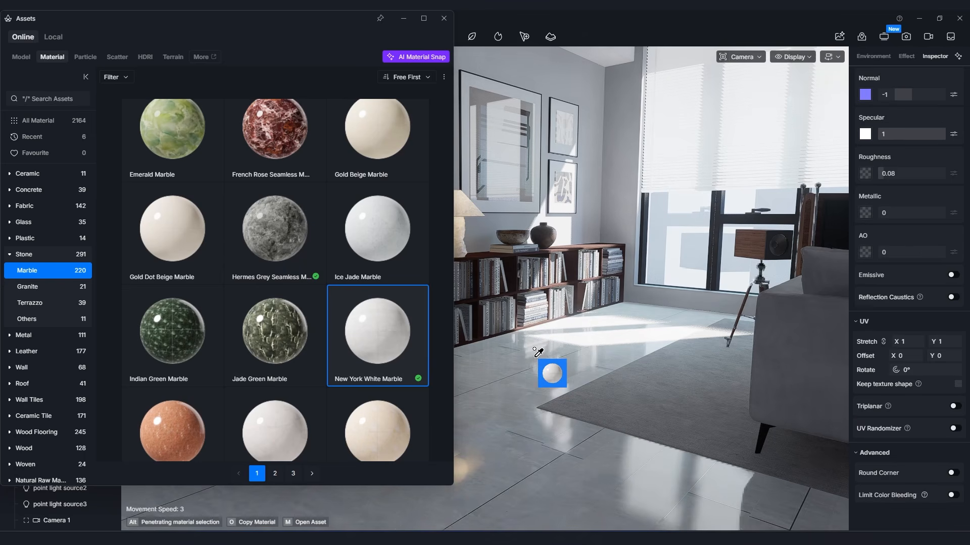
key(Escape)
key(i)
click(579, 374)
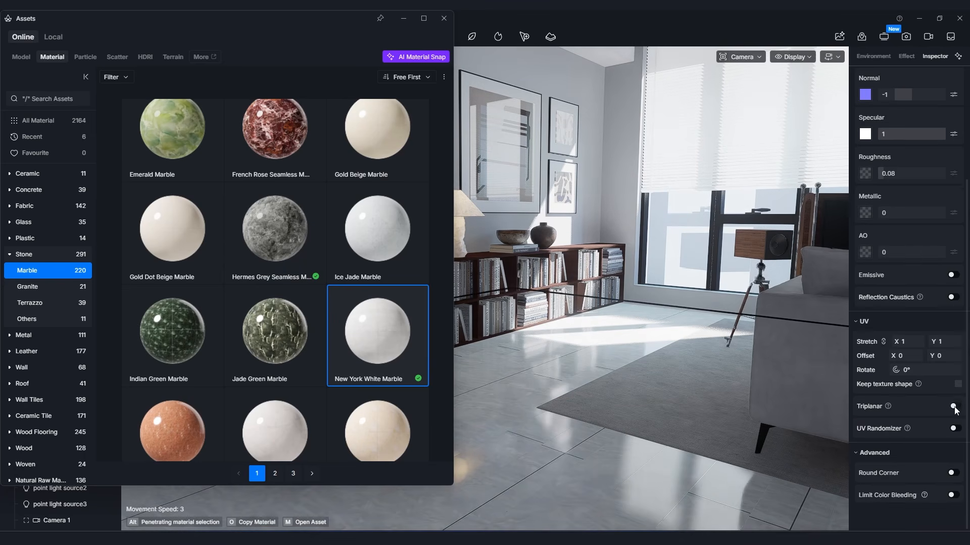
right_drag(653, 392, 667, 356)
click(444, 18)
right_drag(467, 106, 404, 94)
key(s)
key(s)
key(w)
key(s)
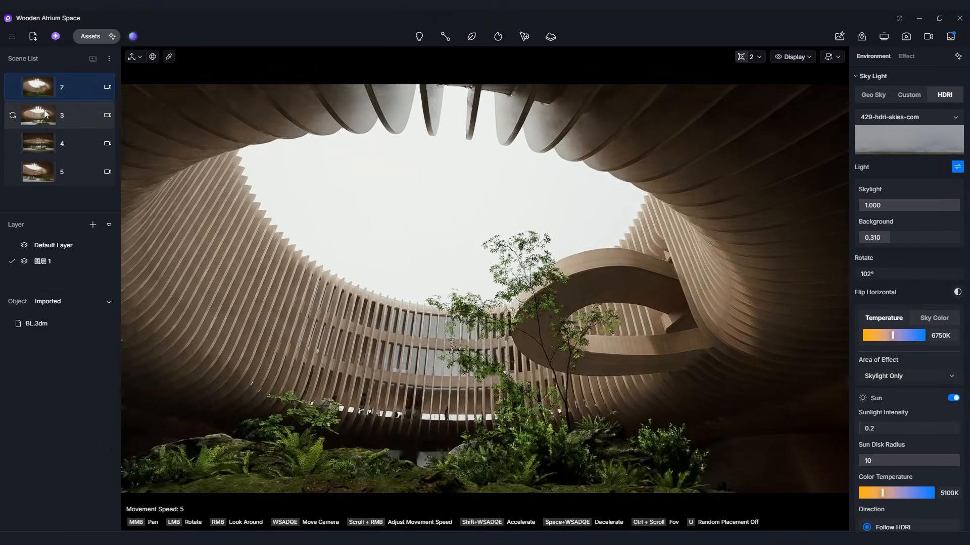
In the Wooden Atrium Space project, review scenes 3, 4 and 5.
click(46, 116)
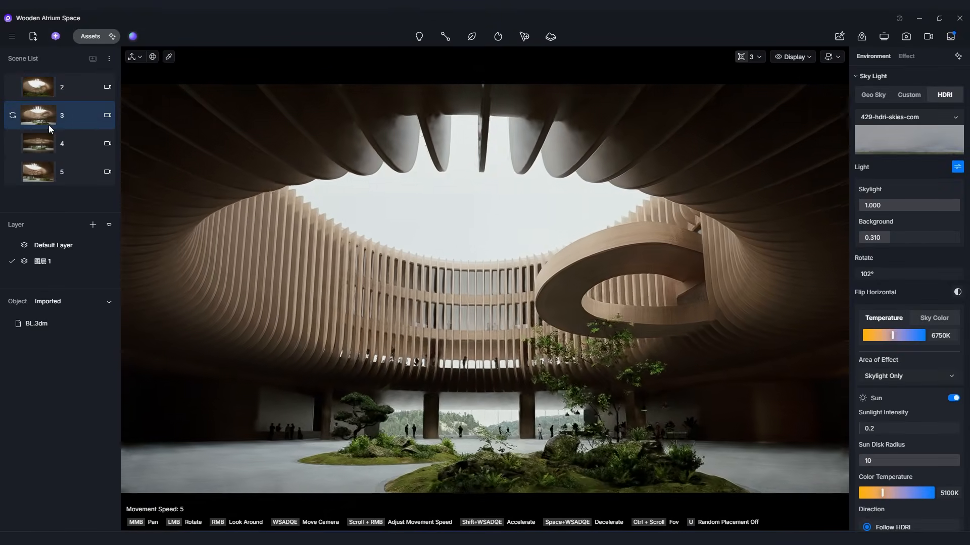
click(58, 145)
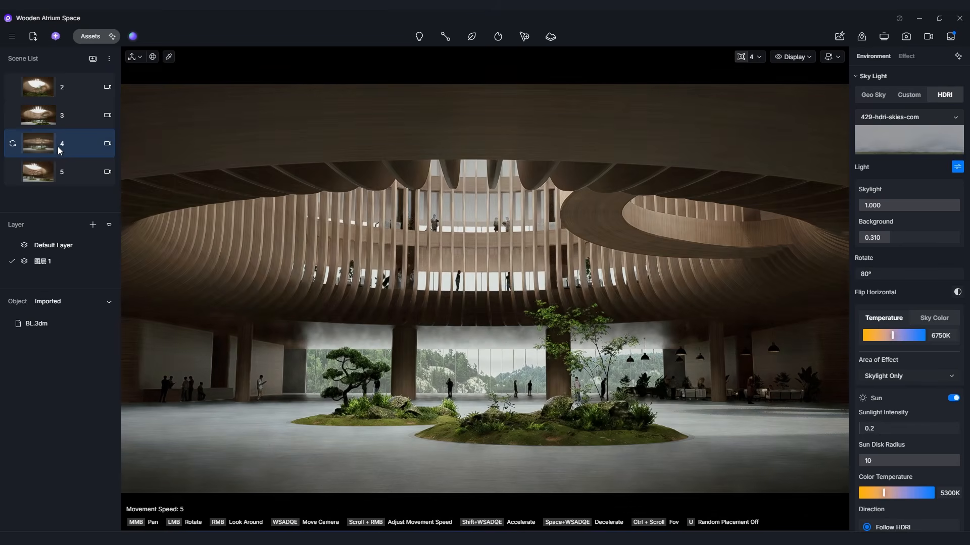
click(59, 172)
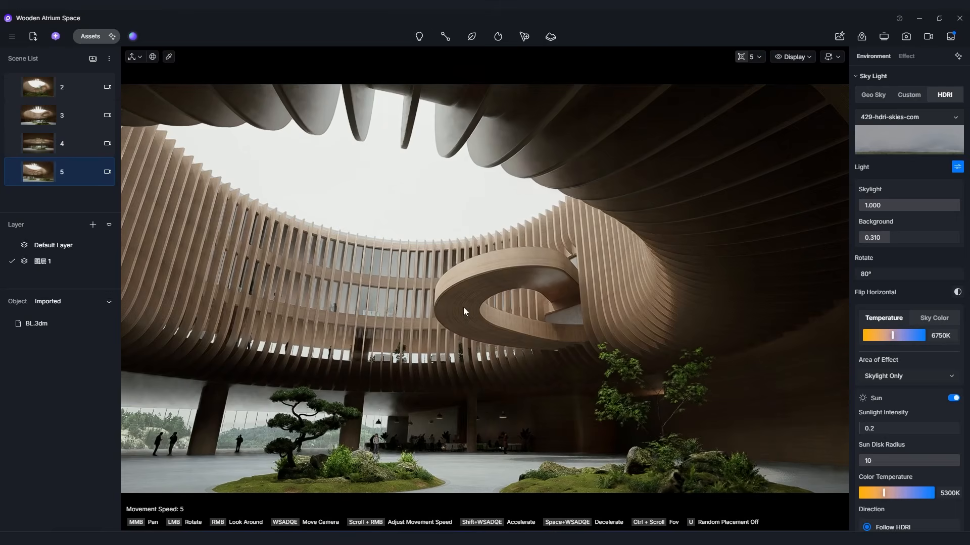
drag(463, 307, 634, 304)
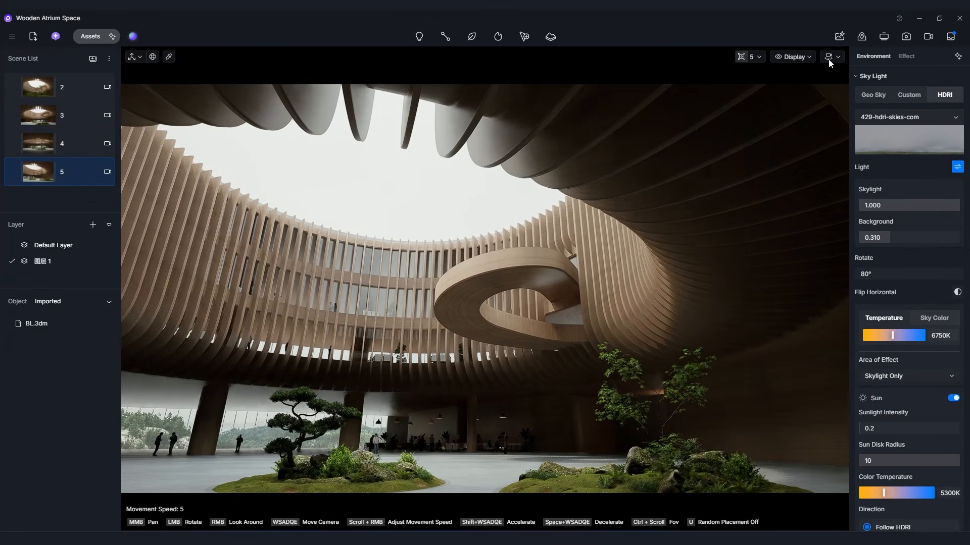
Try raising the fog density to about 2.21 and bring it back to 0.28.
scroll(922, 175, down, 10)
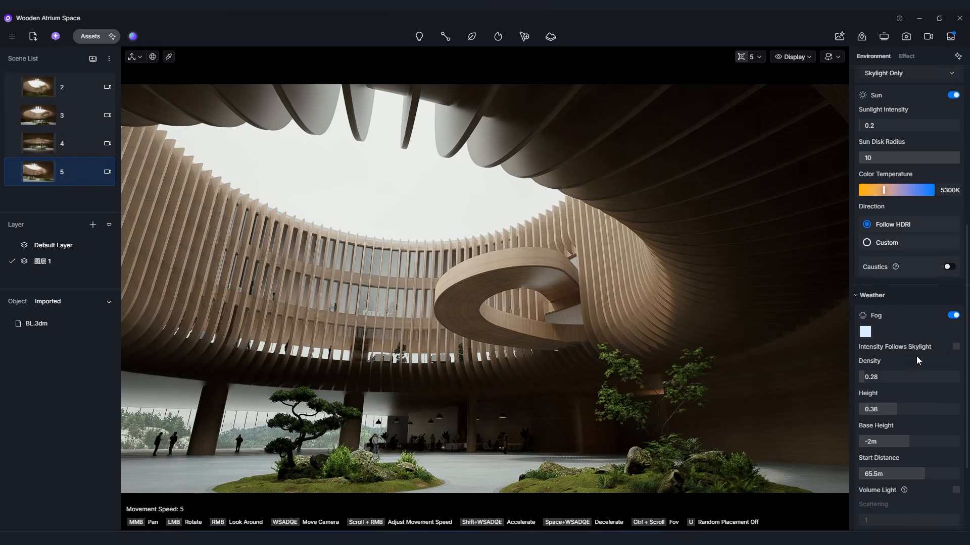
drag(876, 375, 953, 372)
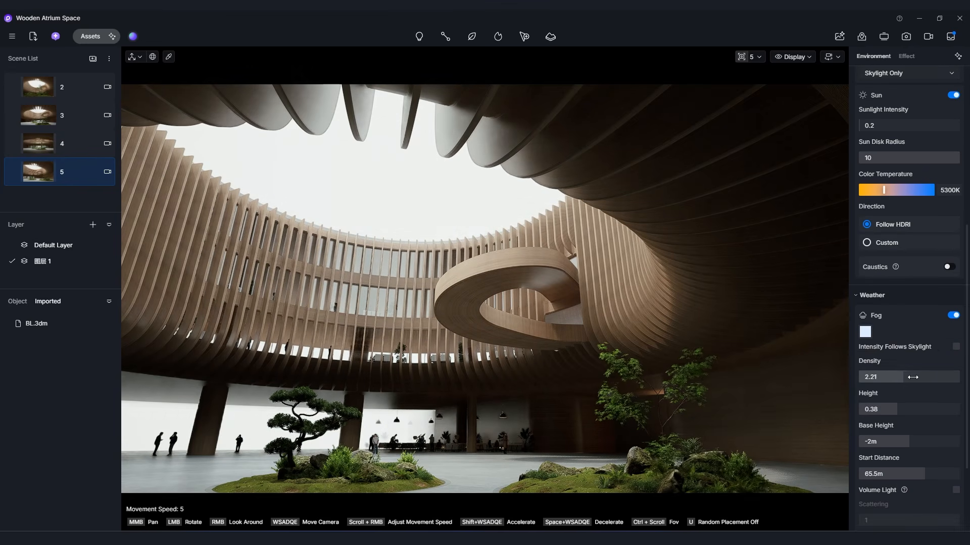
drag(890, 382, 879, 386)
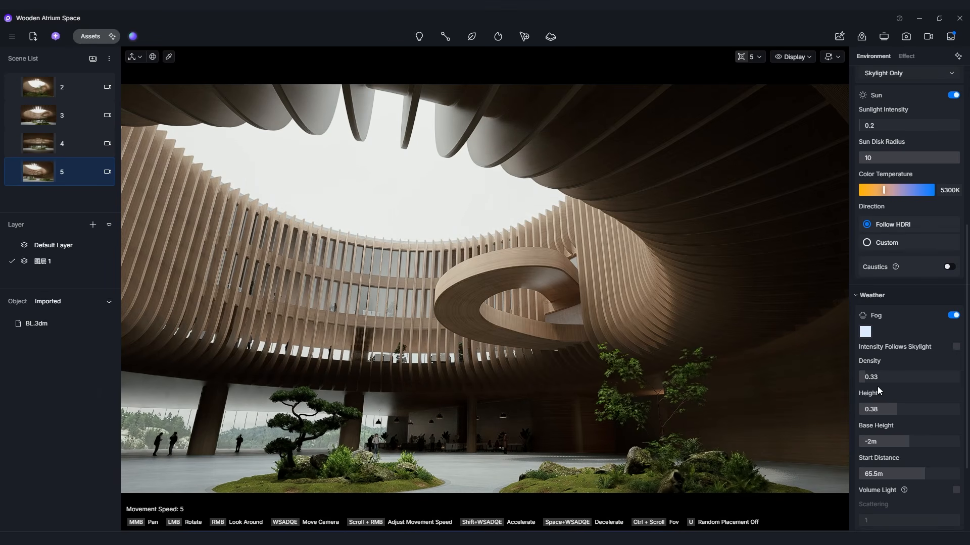
Shift the precipitation from rain toward snow and reframe the view on the bonsai island in the atrium.
scroll(923, 399, down, 3)
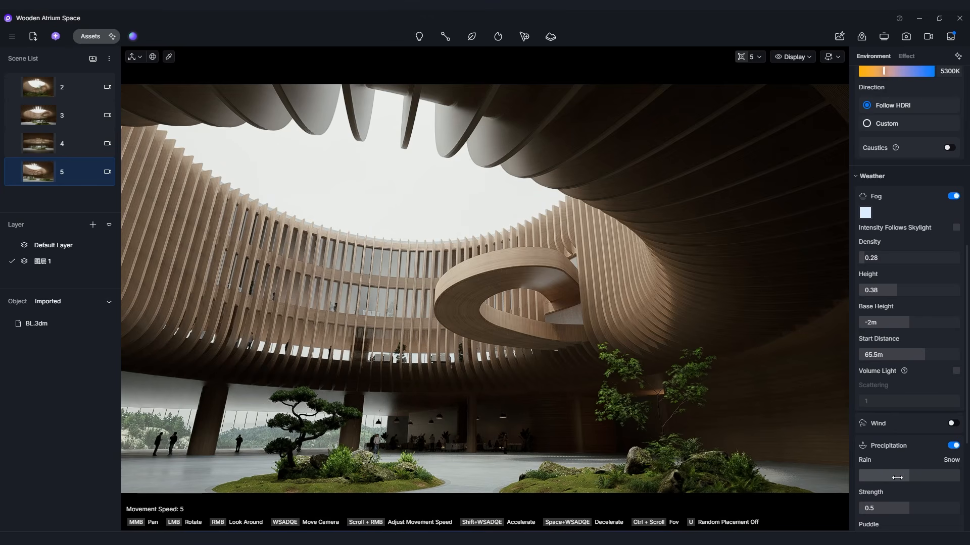
click(950, 478)
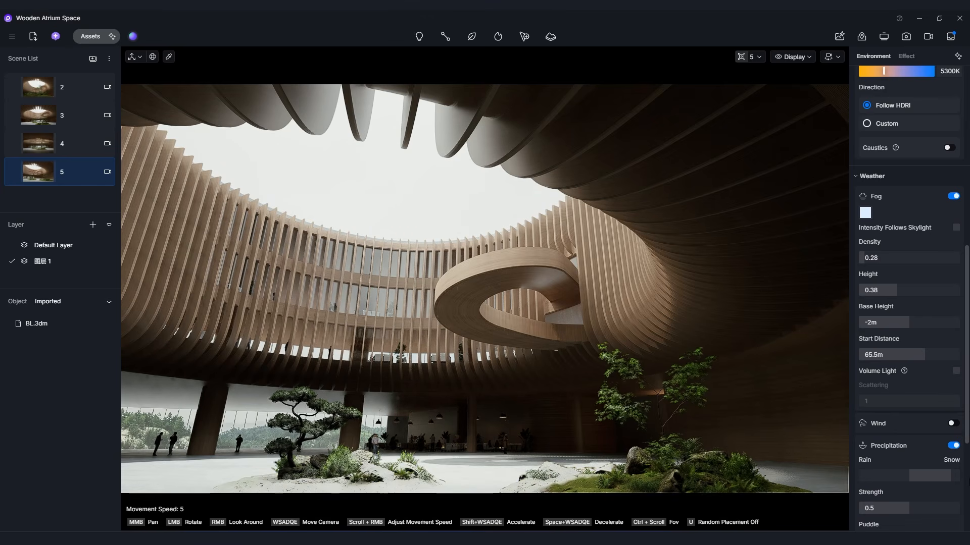
right_drag(581, 313, 777, 449)
key(w)
right_drag(485, 289, 348, 269)
key(s)
key(a)
right_drag(475, 434, 630, 405)
Set the snow flake size to 0.16 and the puddle amount to 1.
scroll(909, 455, down, 3)
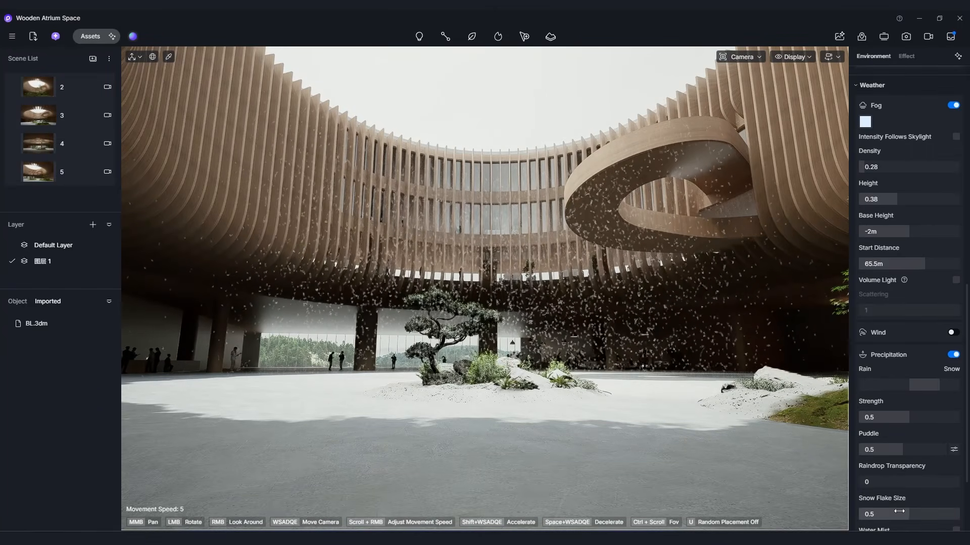
right_drag(644, 398, 655, 396)
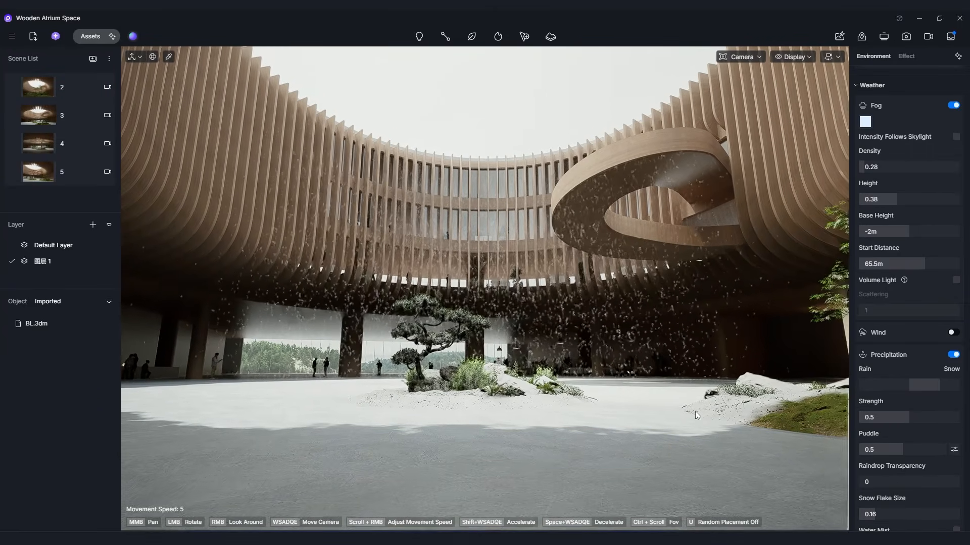
scroll(918, 467, down, 1)
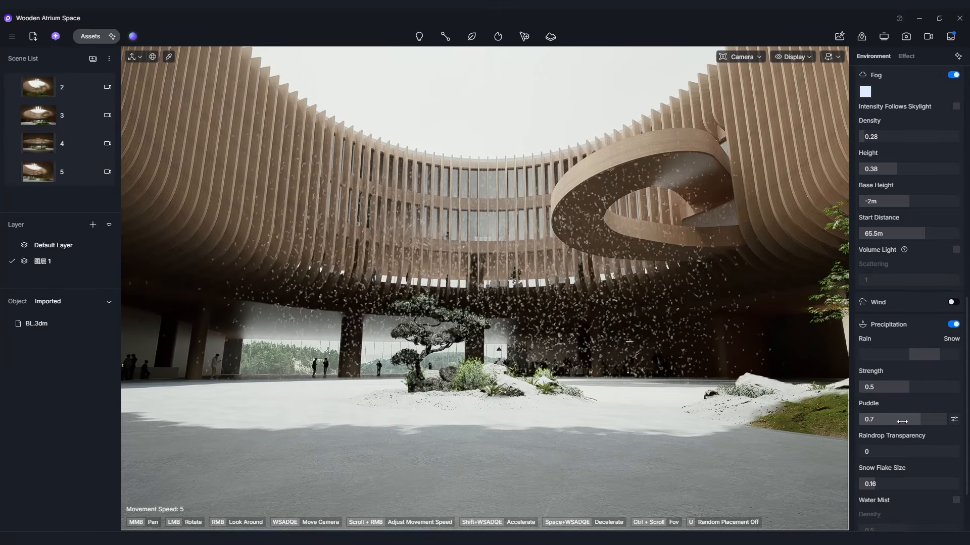
drag(864, 430, 950, 429)
Examine the falling snow and the snow cover on the atrium floor from several viewpoints.
right_drag(726, 420, 591, 422)
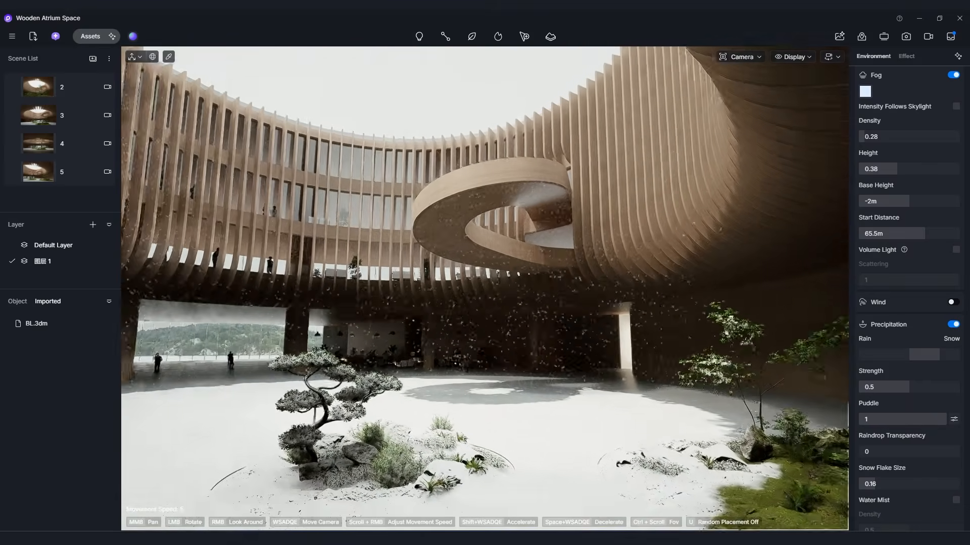
key(w)
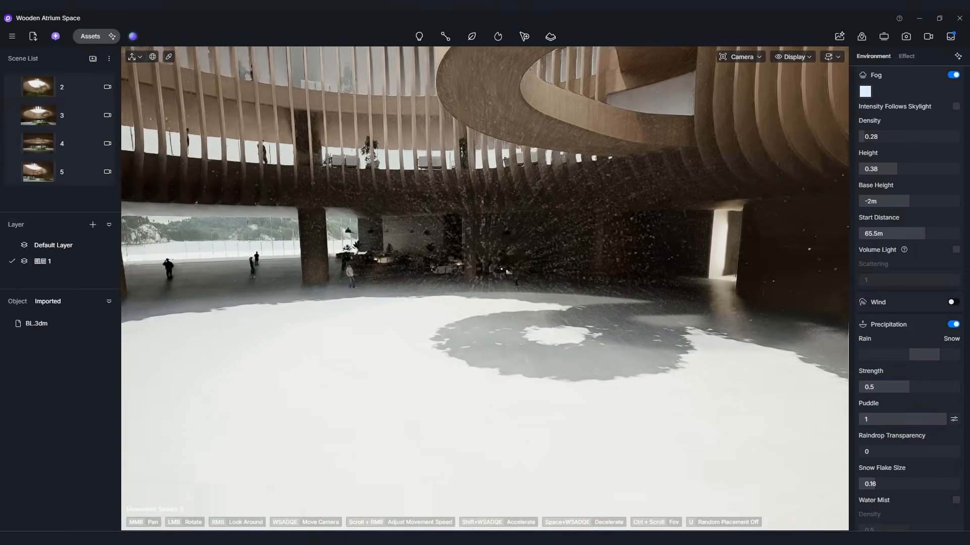
key(w)
right_drag(692, 385, 844, 359)
key(a)
key(q)
key(e)
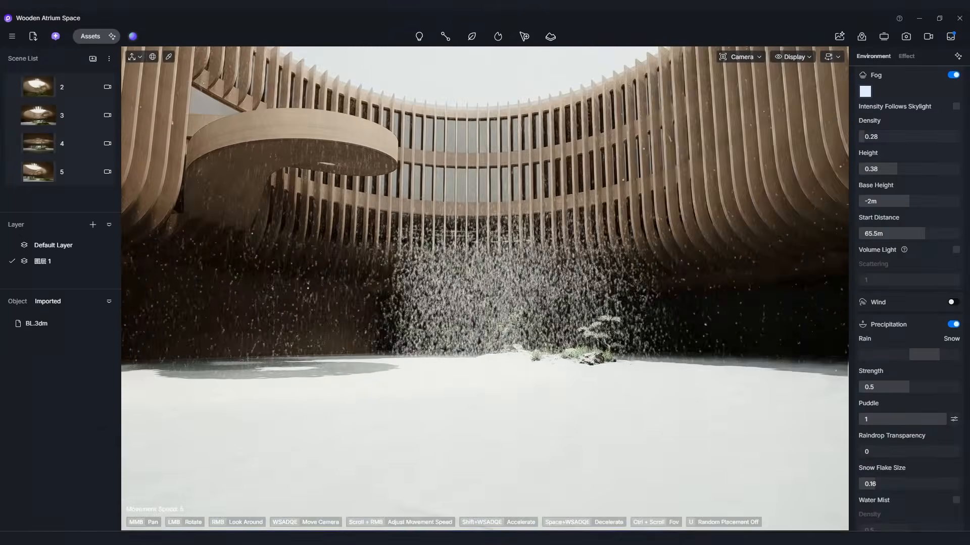
Set the snow flake size to 0.03 and the raindrop transparency to 0.59, and view the snowfall around the atrium.
scroll(907, 467, down, 3)
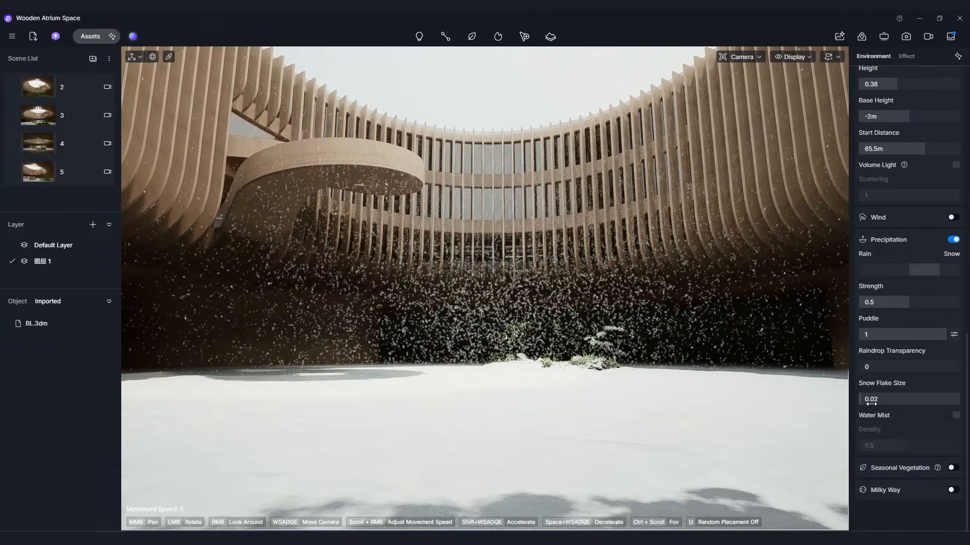
drag(875, 367, 918, 367)
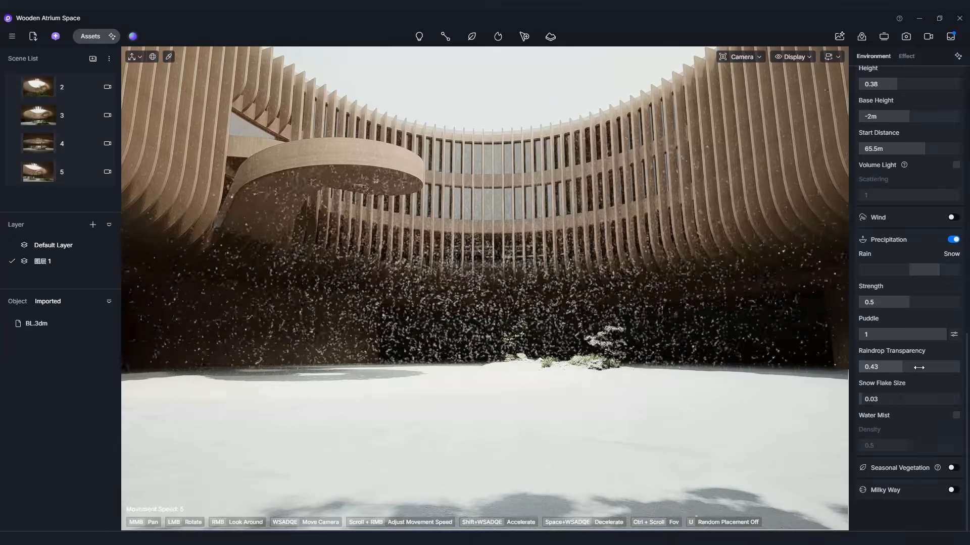
right_drag(690, 398, 691, 357)
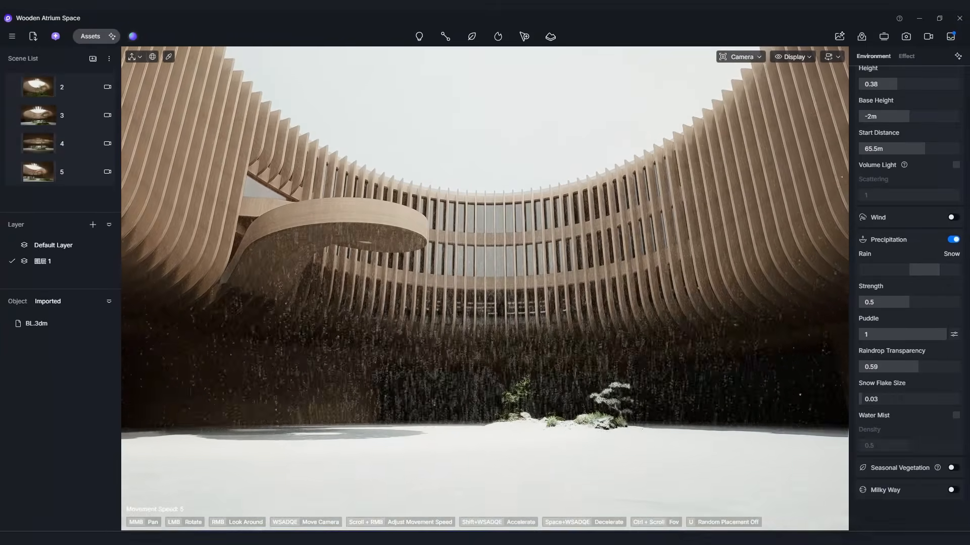
key(q)
key(e)
right_drag(691, 357, 626, 358)
key(d)
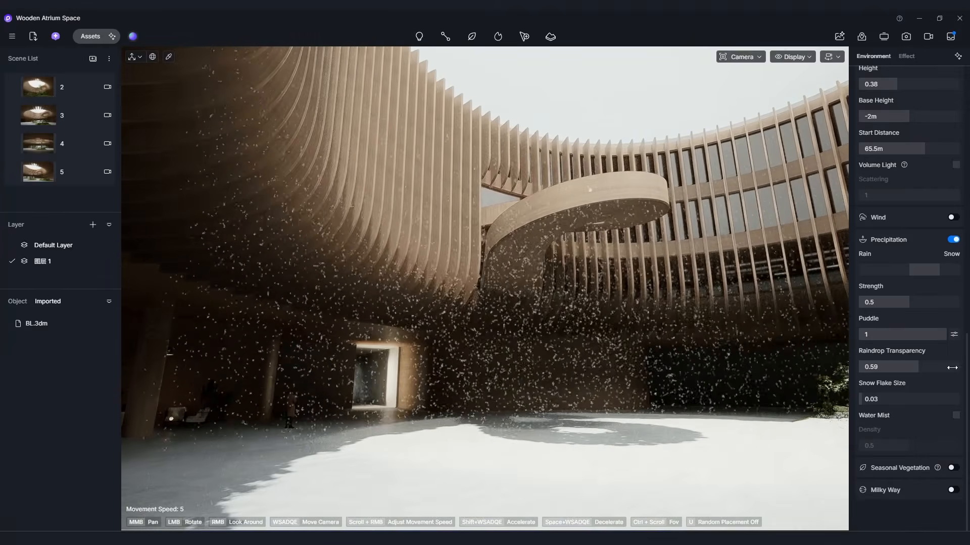
Recall saved scenes 5 and 2 of the atrium and open the video animation editor to try playback.
scroll(919, 362, up, 1)
click(60, 171)
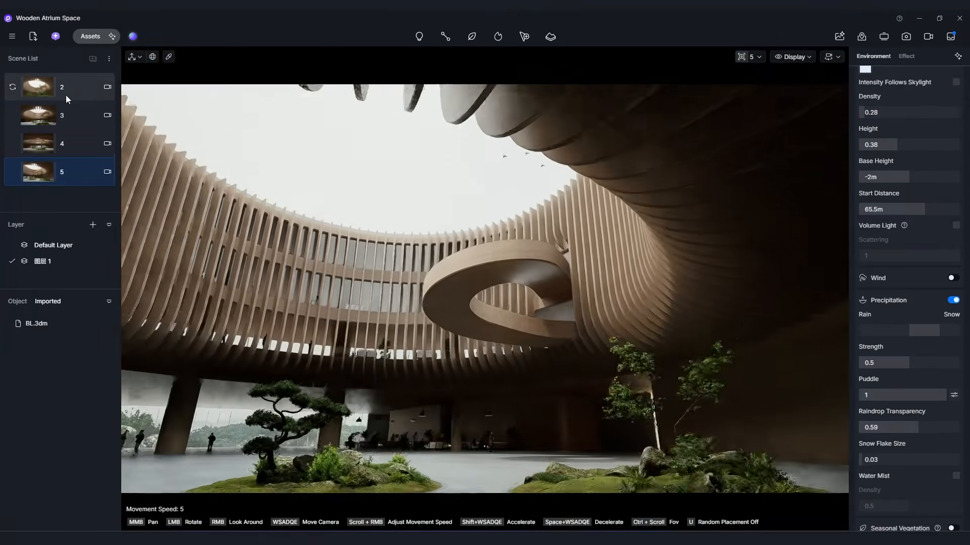
click(66, 96)
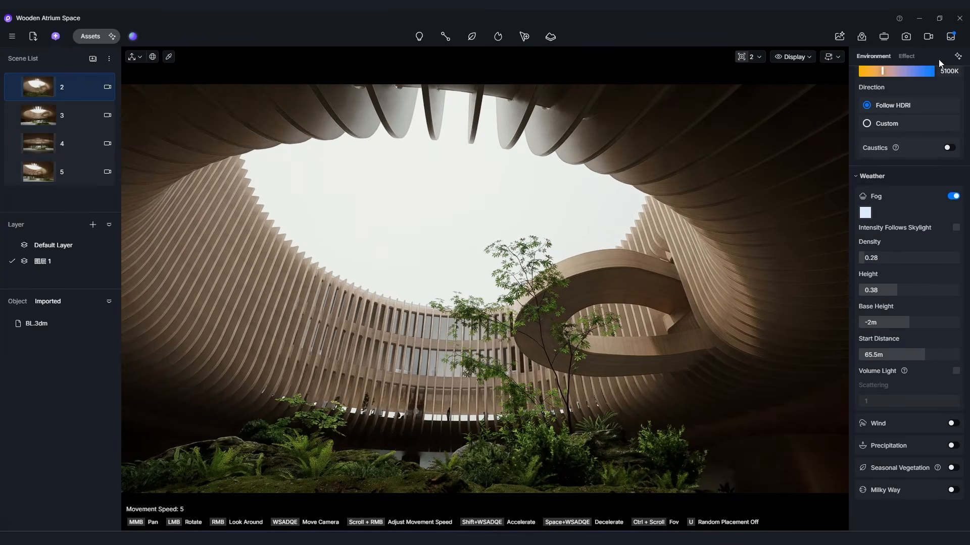
click(927, 36)
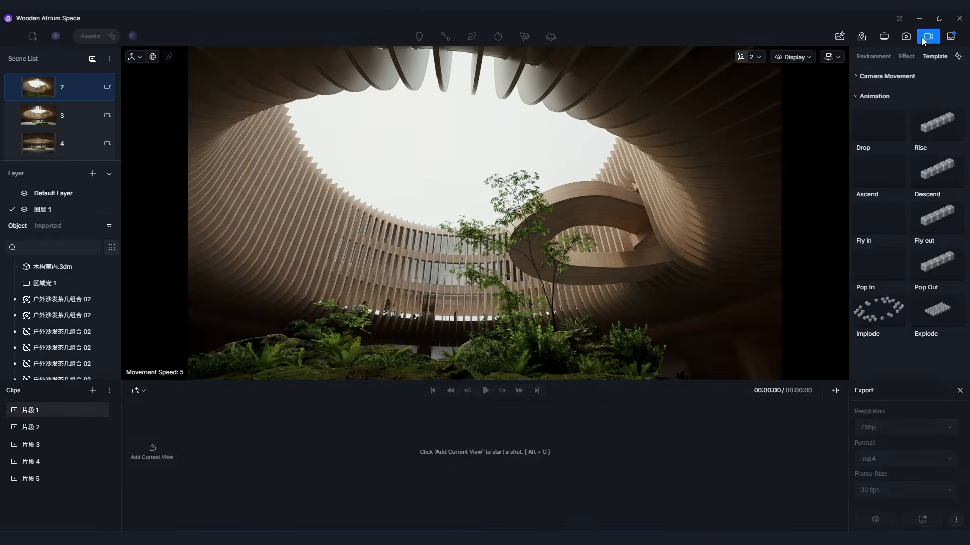
click(487, 392)
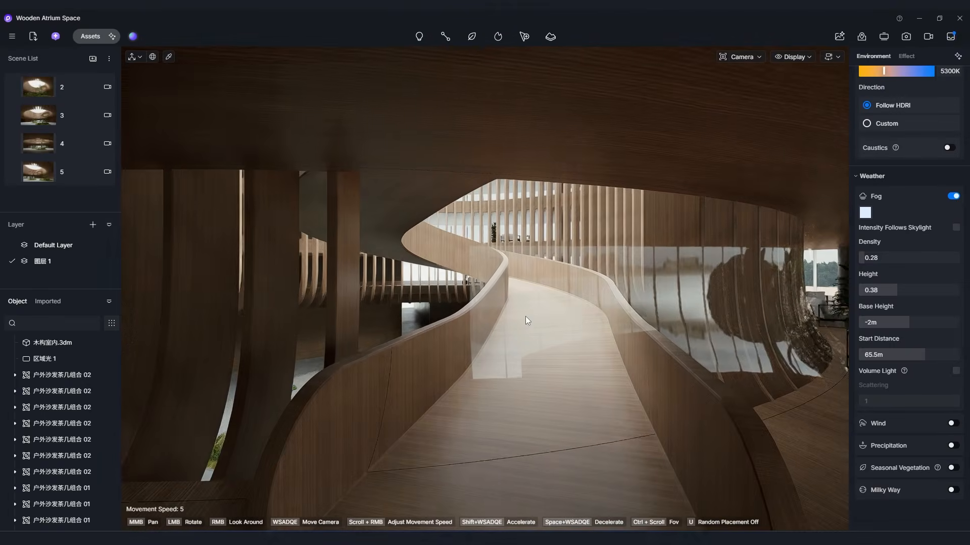
Walk through the timber building to examine the curved ramp, the slatted atrium facade and the upper lounge.
key(s)
right_drag(525, 316, 828, 315)
key(w)
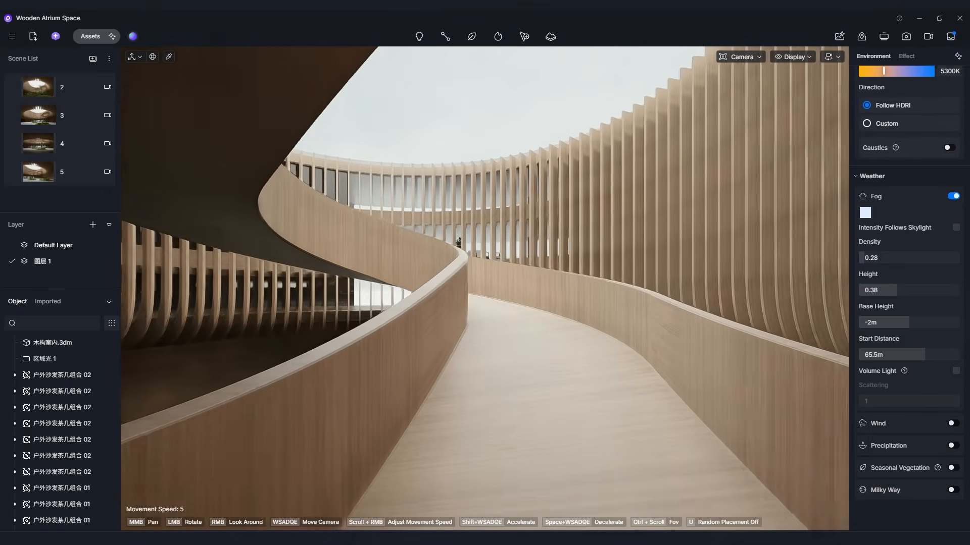
key(w)
right_drag(485, 289, 326, 366)
key(w)
key(s)
key(w)
key(w)
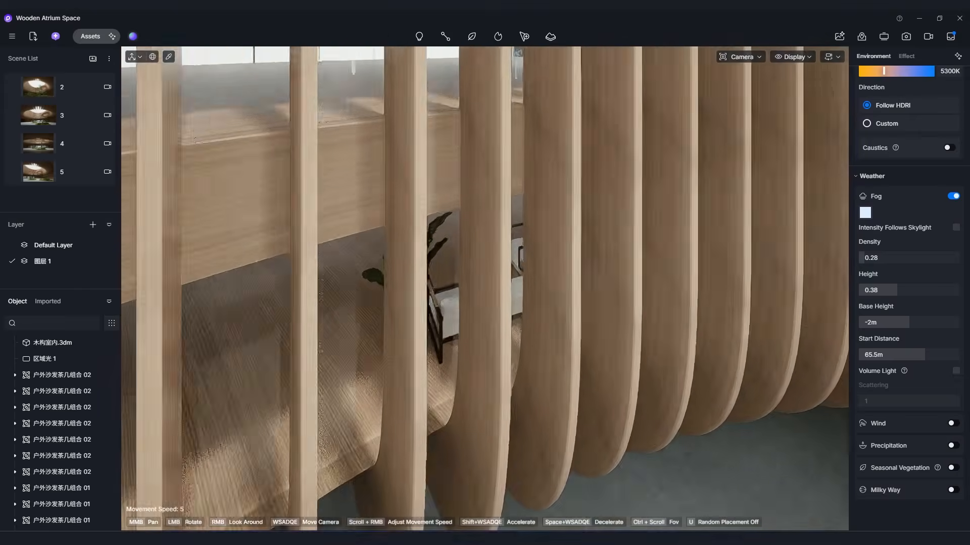
key(w)
key(w)
mouse_move(326, 367)
right_down()
mouse_move(435, 371)
mouse_move(323, 369)
mouse_move(454, 368)
mouse_move(494, 349)
mouse_move(313, 346)
mouse_move(314, 356)
right_up()
key(s)
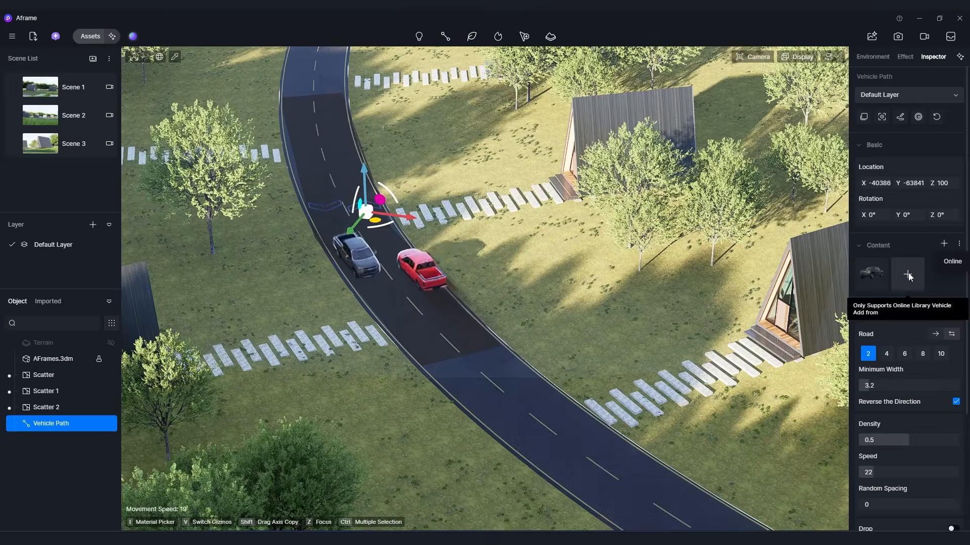
Browse the vehicle models available for the road's vehicle path and close the asset library.
click(908, 275)
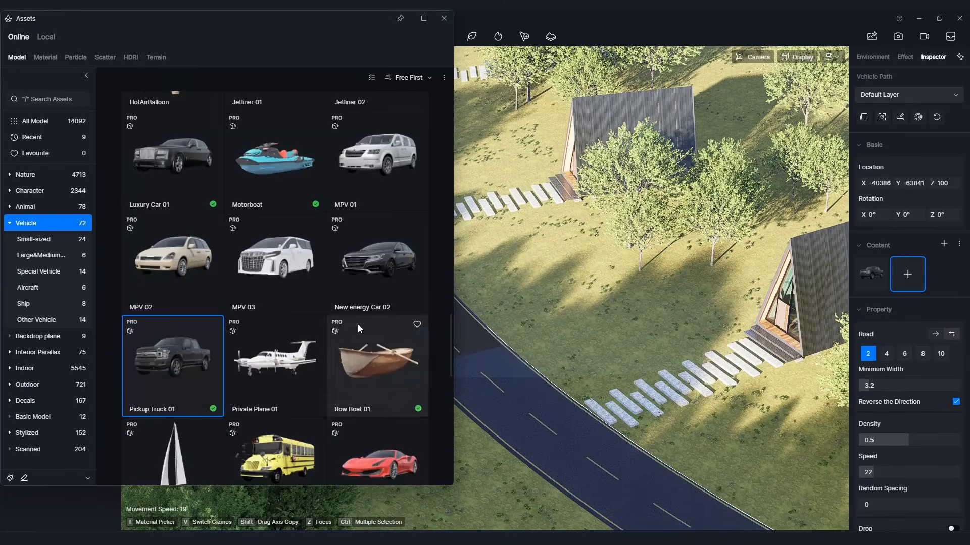
scroll(357, 324, down, 3)
scroll(217, 401, down, 10)
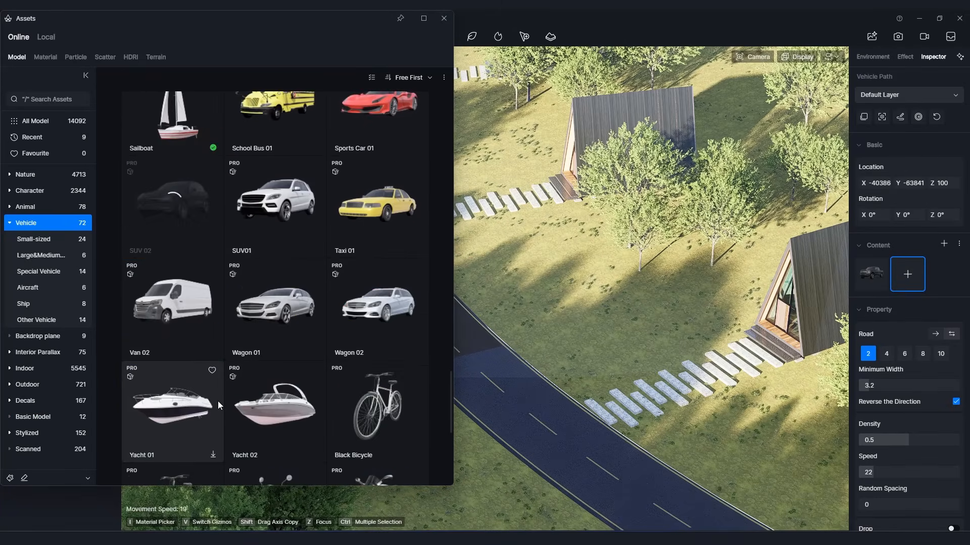
scroll(241, 368, up, 5)
click(444, 18)
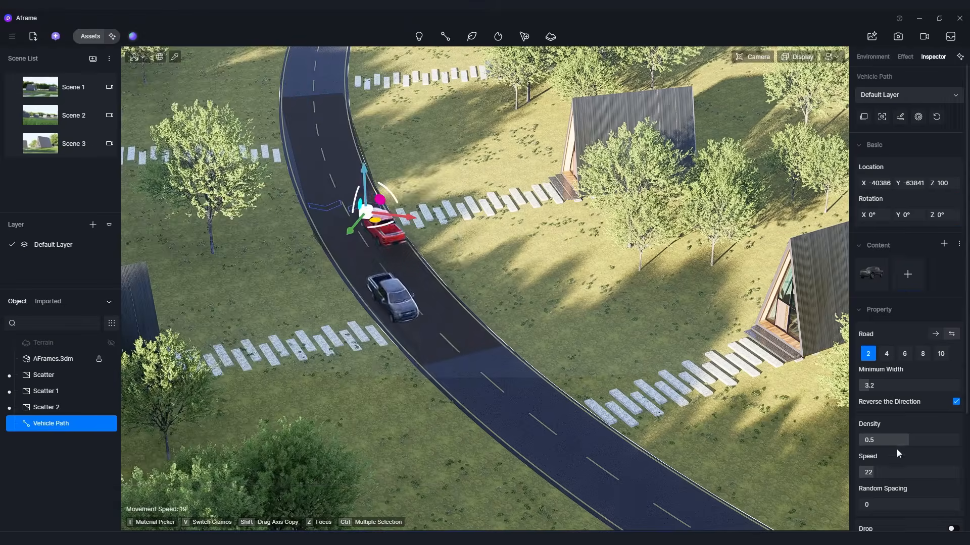
Set the vehicle path's density to 0.2 and random spacing to 0.36, and randomize the vehicle colors.
scroll(909, 440, down, 3)
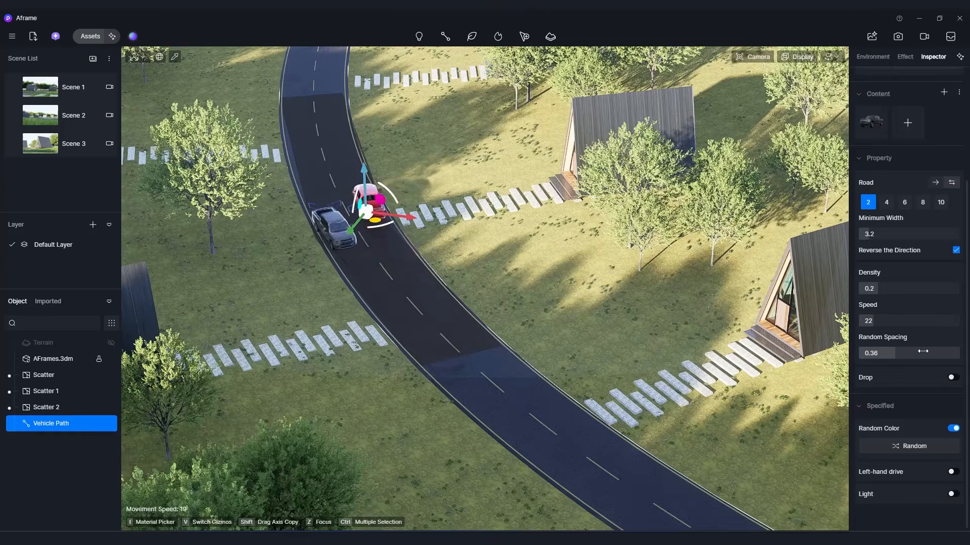
click(906, 445)
Change the precipitation in scene 4 to snow with strength 0.85, puddle 0.49 and raindrop transparency 0.11, and reframe the atrium.
scroll(924, 457, down, 1)
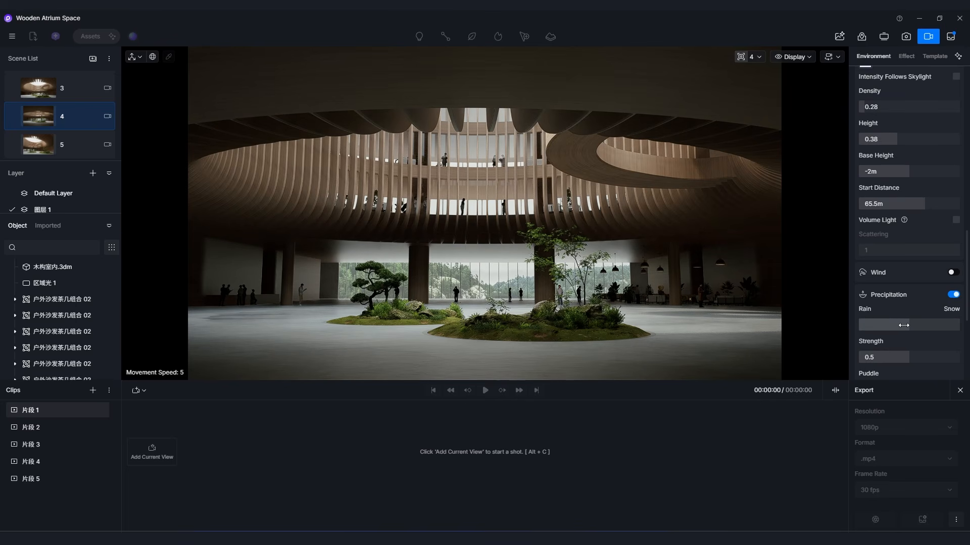
drag(945, 326, 917, 324)
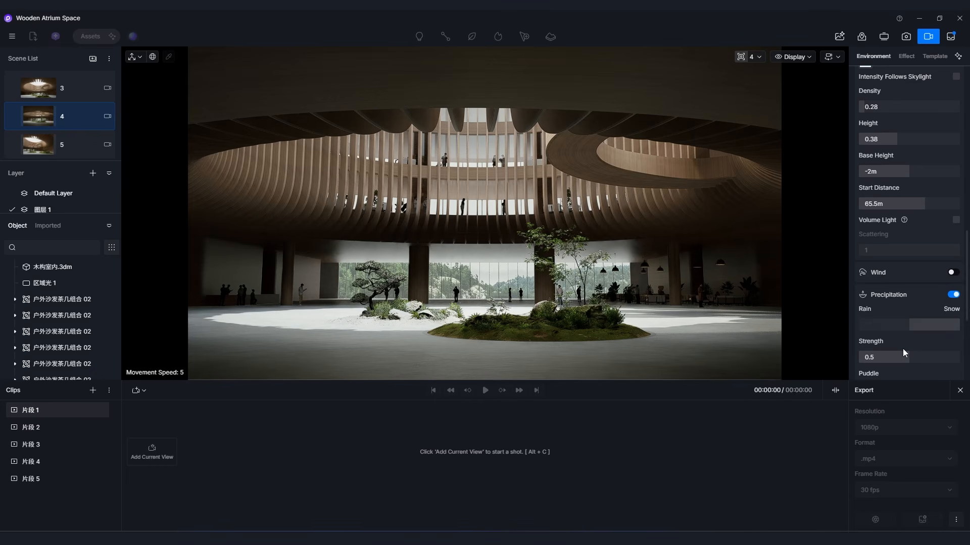
scroll(913, 344, down, 1)
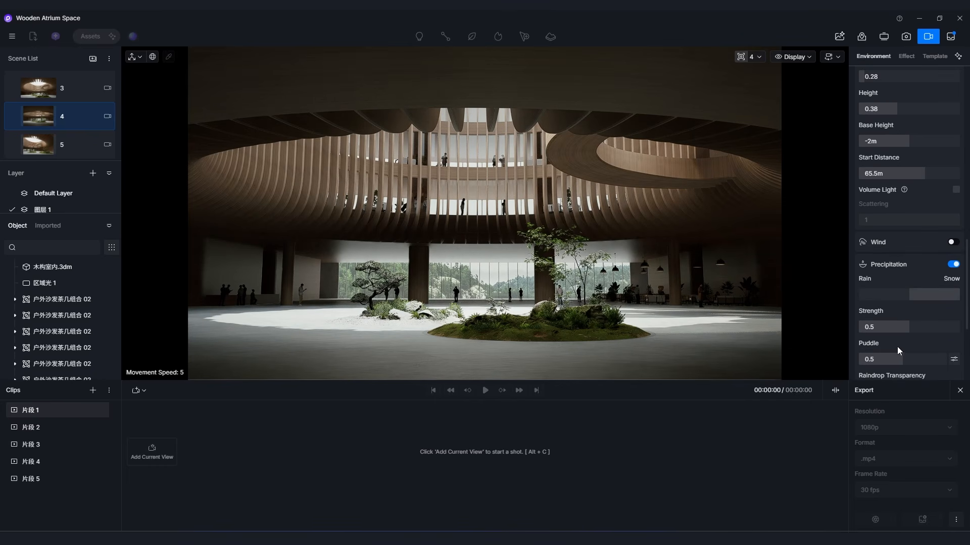
scroll(897, 347, down, 1)
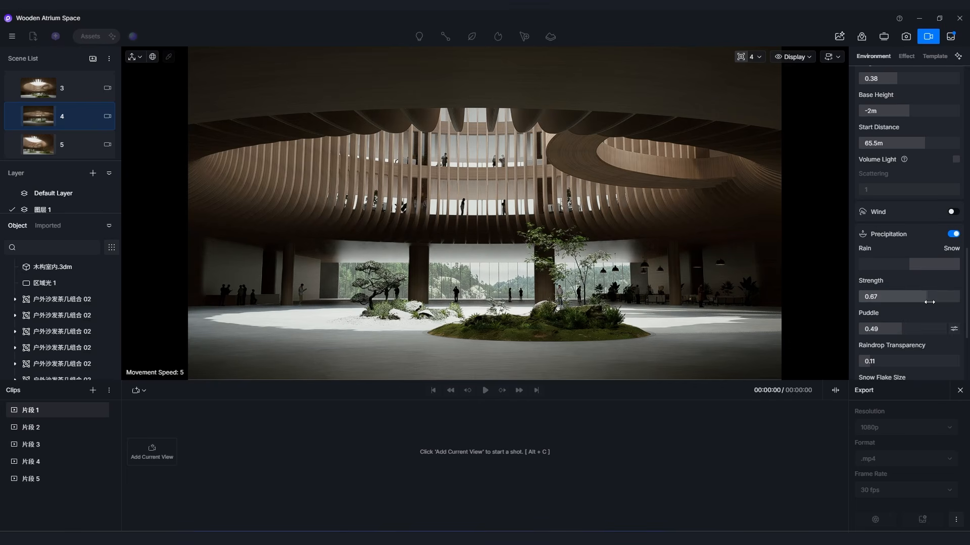
click(626, 279)
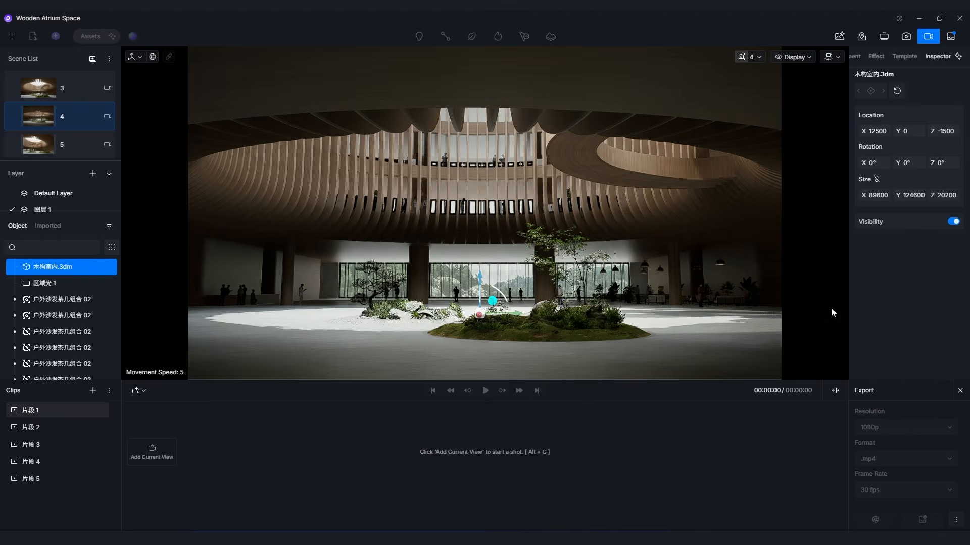
click(865, 61)
click(856, 60)
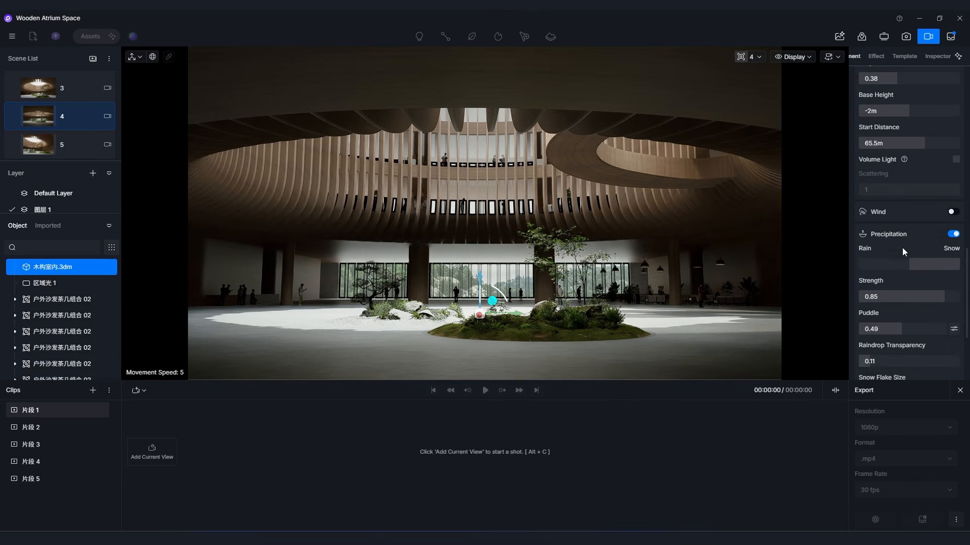
scroll(903, 251, down, 3)
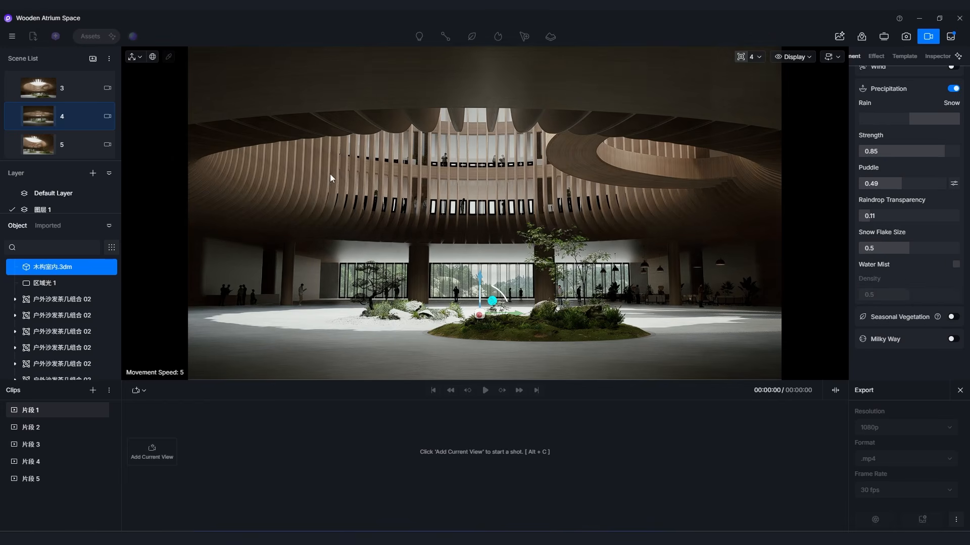
key(Escape)
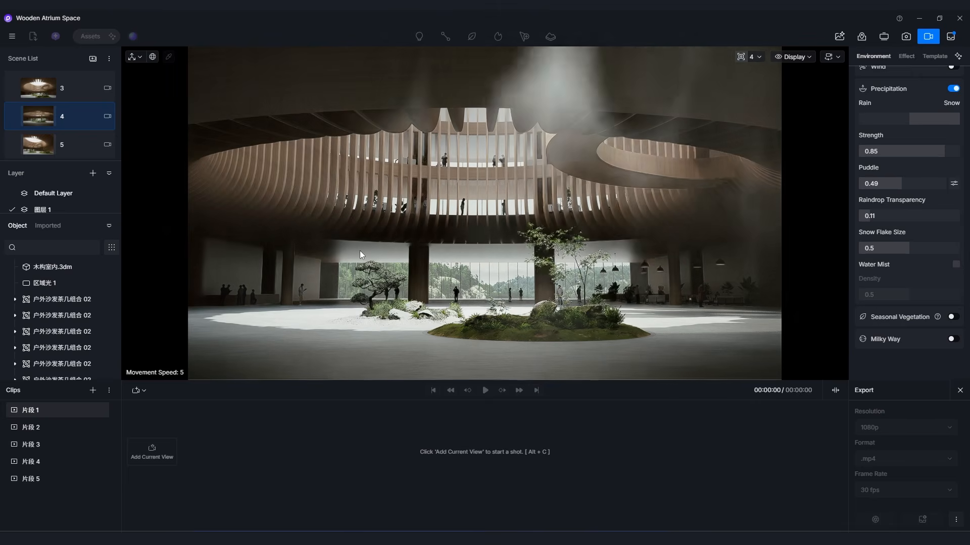
right_drag(384, 256, 442, 132)
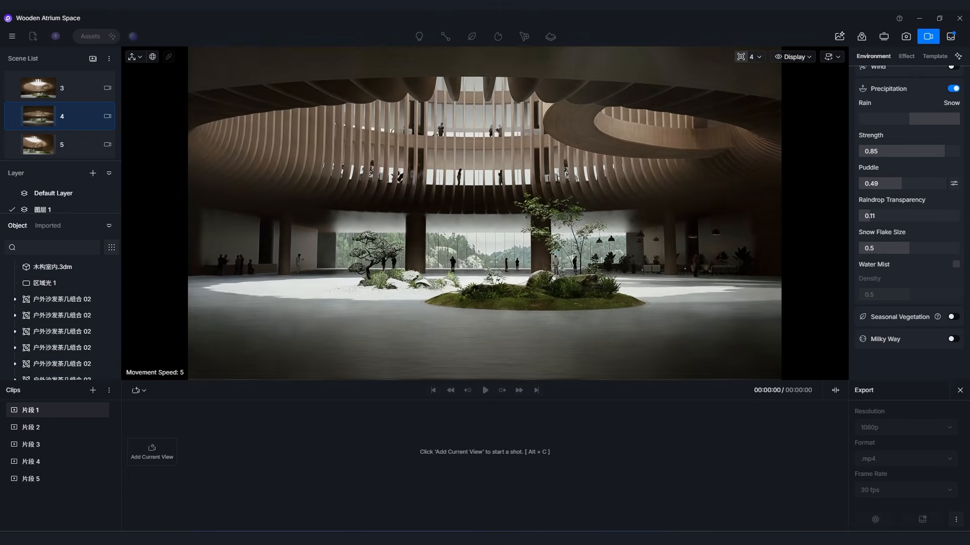
Recall scene 5, reframe the atrium gardens, enable precipitation as snow and set the puddle amount to 1.
click(69, 147)
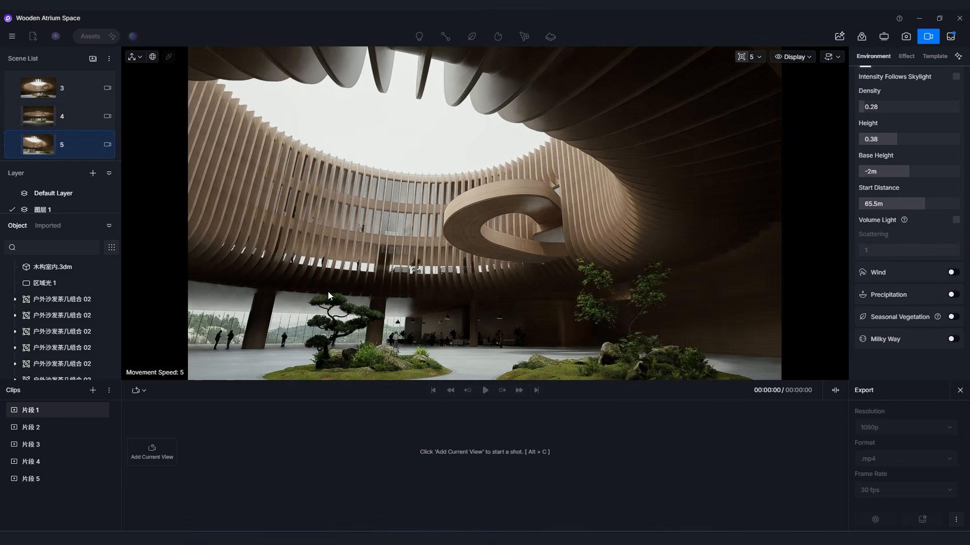
right_drag(468, 291, 468, 306)
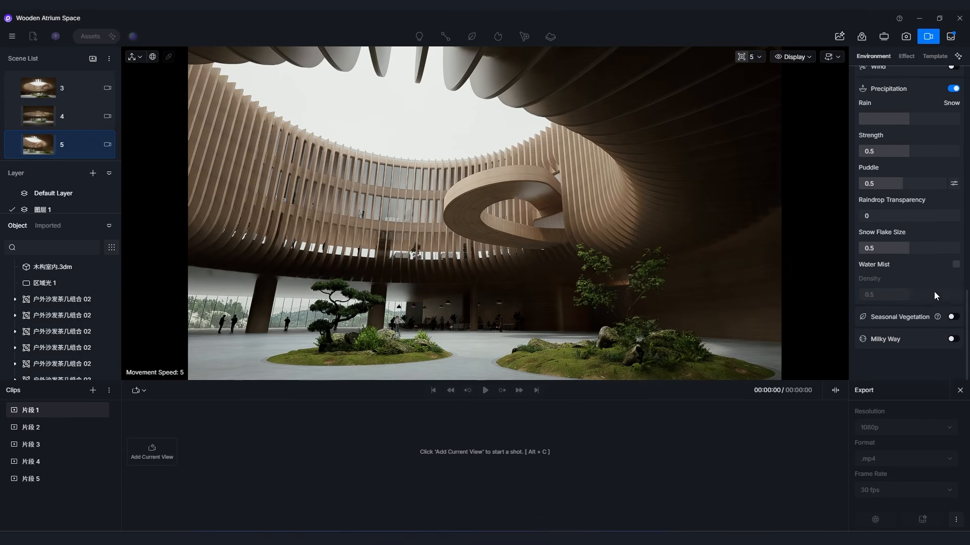
scroll(903, 286, up, 2)
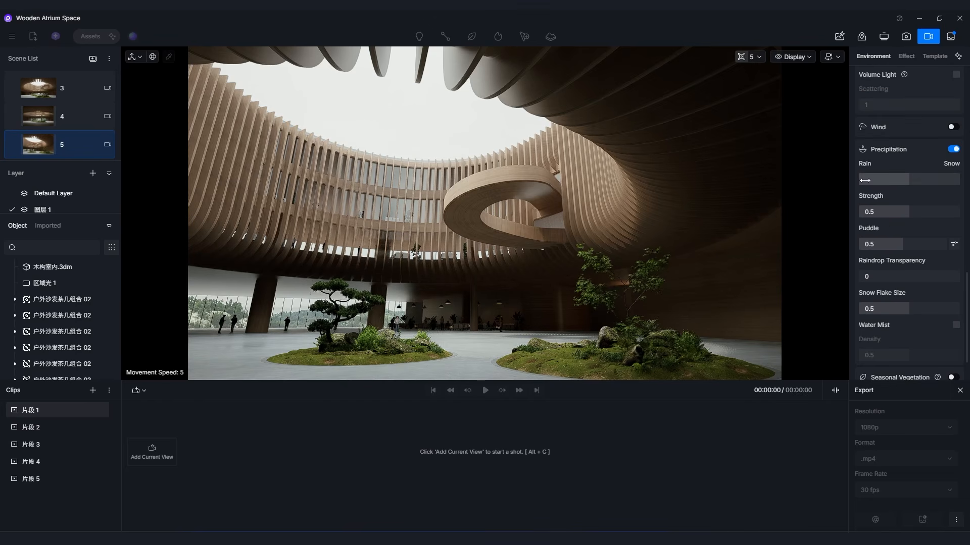
drag(887, 184, 942, 185)
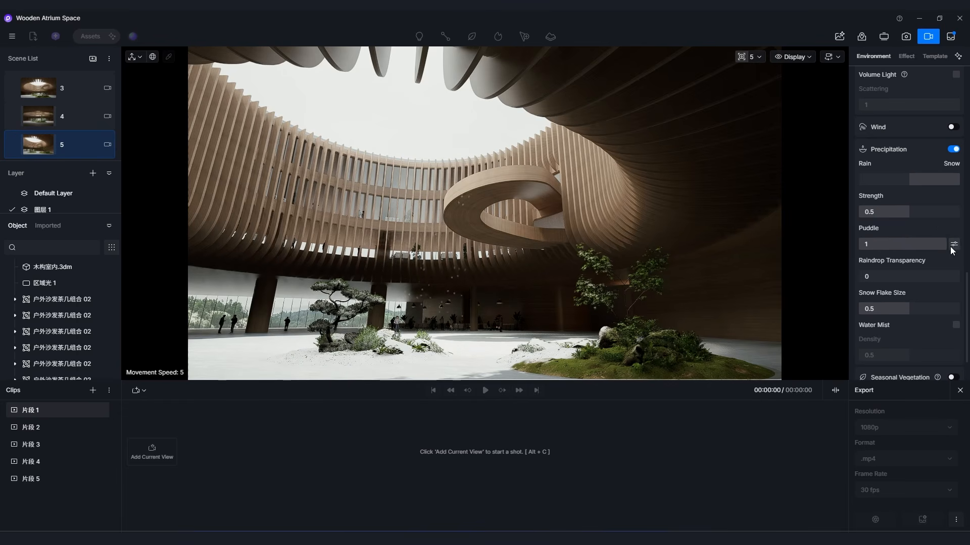
Create a 15-second camera shot that moves from the current snowy atrium view to a second, reframed view.
click(164, 454)
mouse_move(414, 317)
right_down()
mouse_move(450, 323)
mouse_move(425, 316)
right_up()
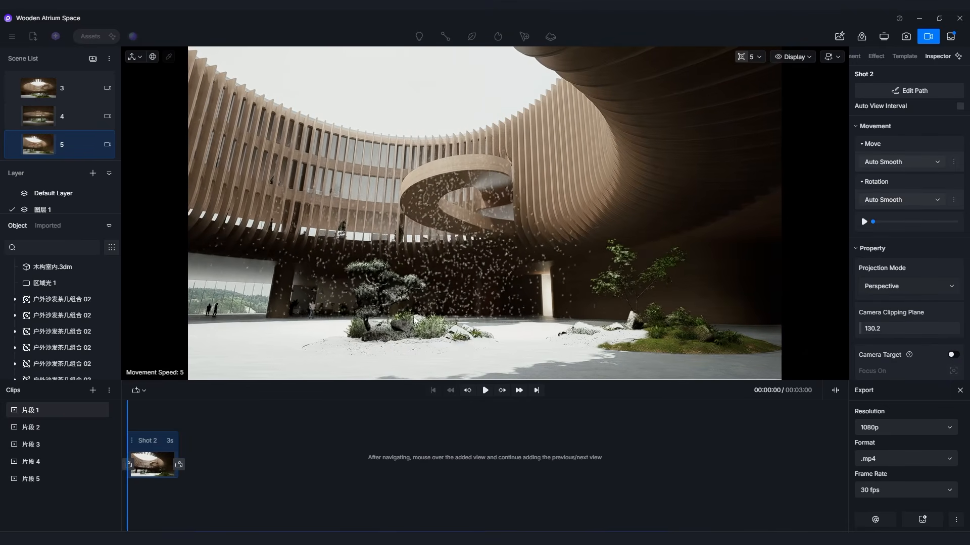
click(181, 465)
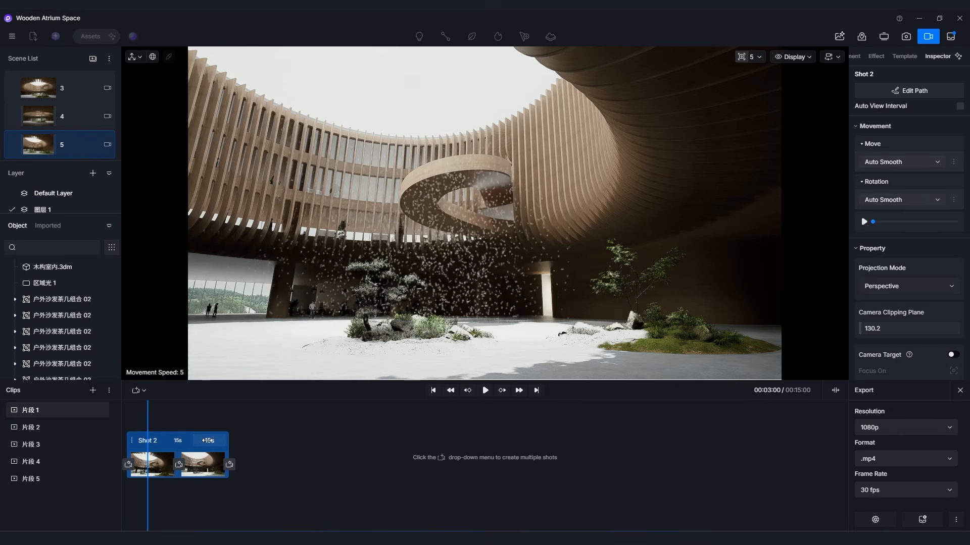
Play the snowy atrium shot from its start and pause it before the end.
drag(148, 416, 109, 423)
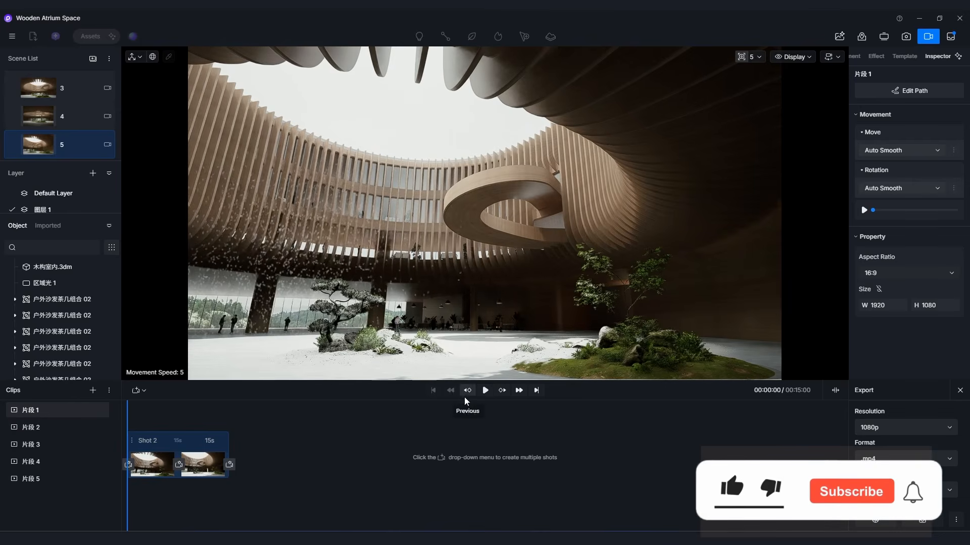
click(490, 392)
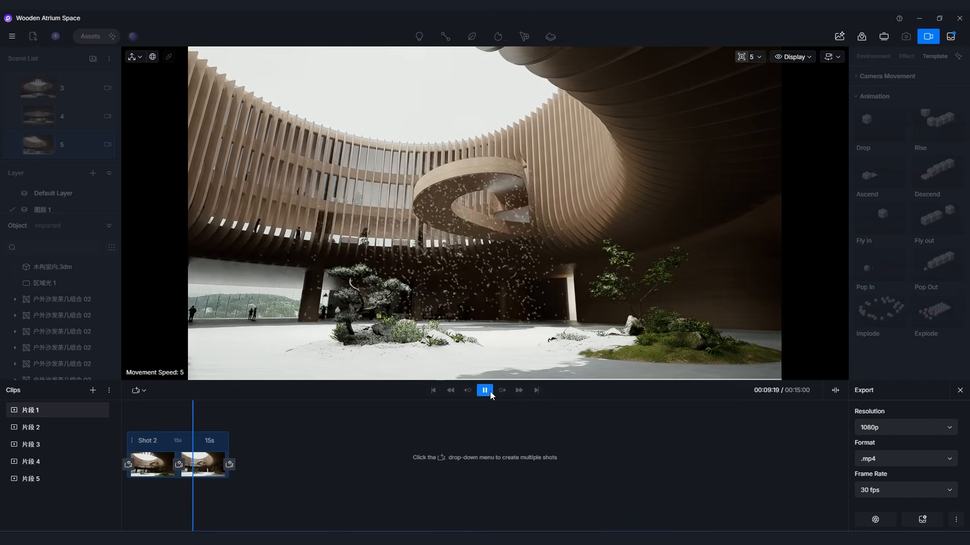
click(485, 391)
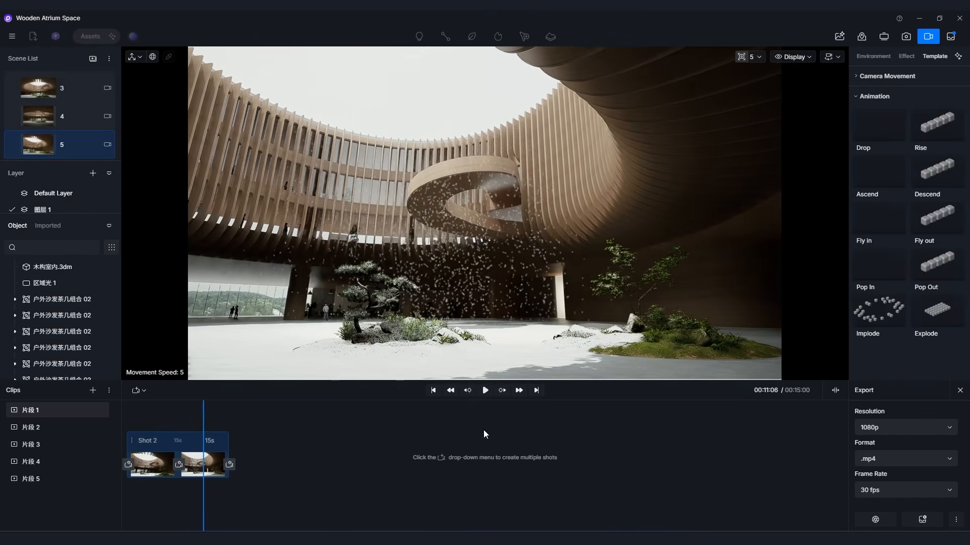